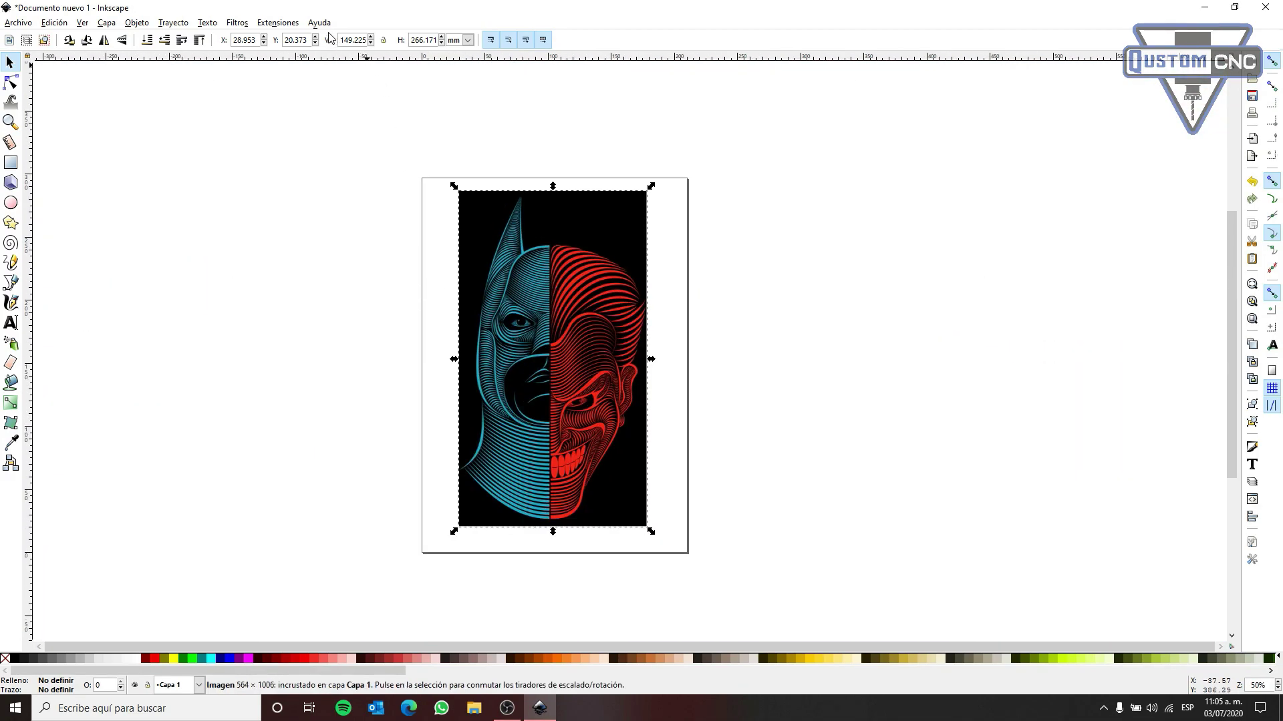
Open the bitmap tracing dialog for the Batman and Joker image, maximize it and enable the live preview
left_click(173, 22)
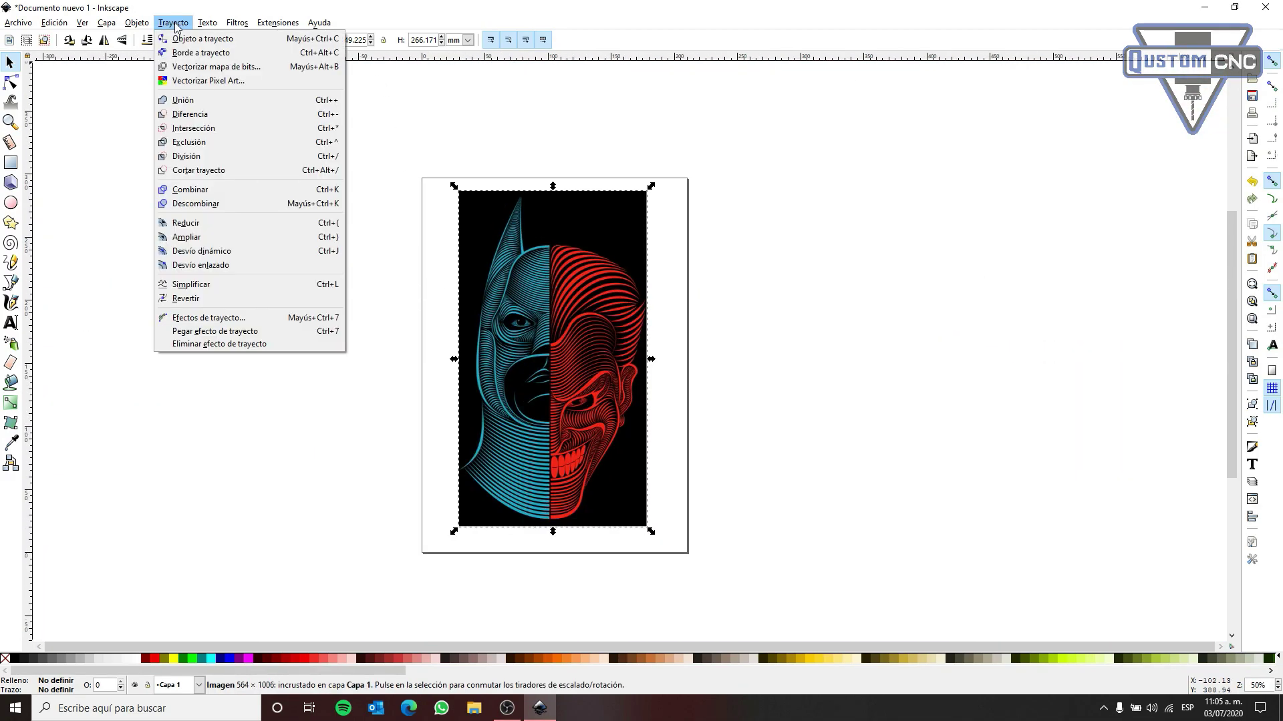
left_click(200, 67)
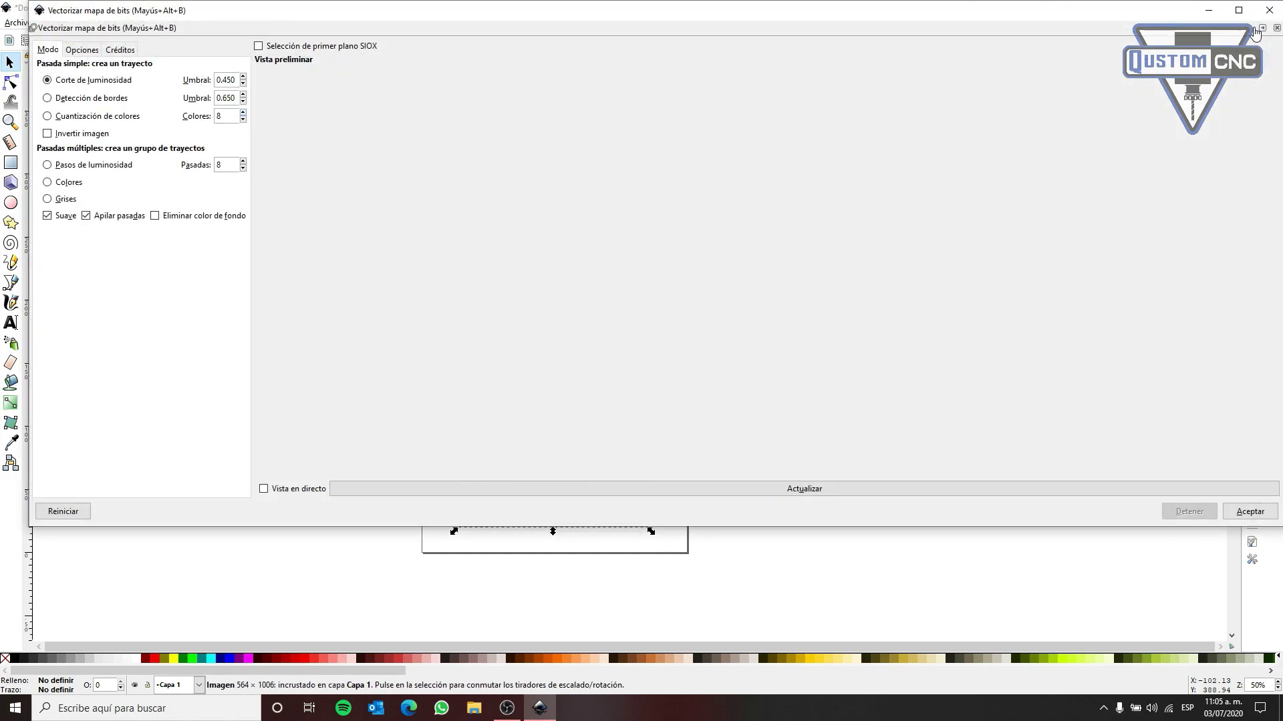
left_click(1238, 10)
left_click(234, 658)
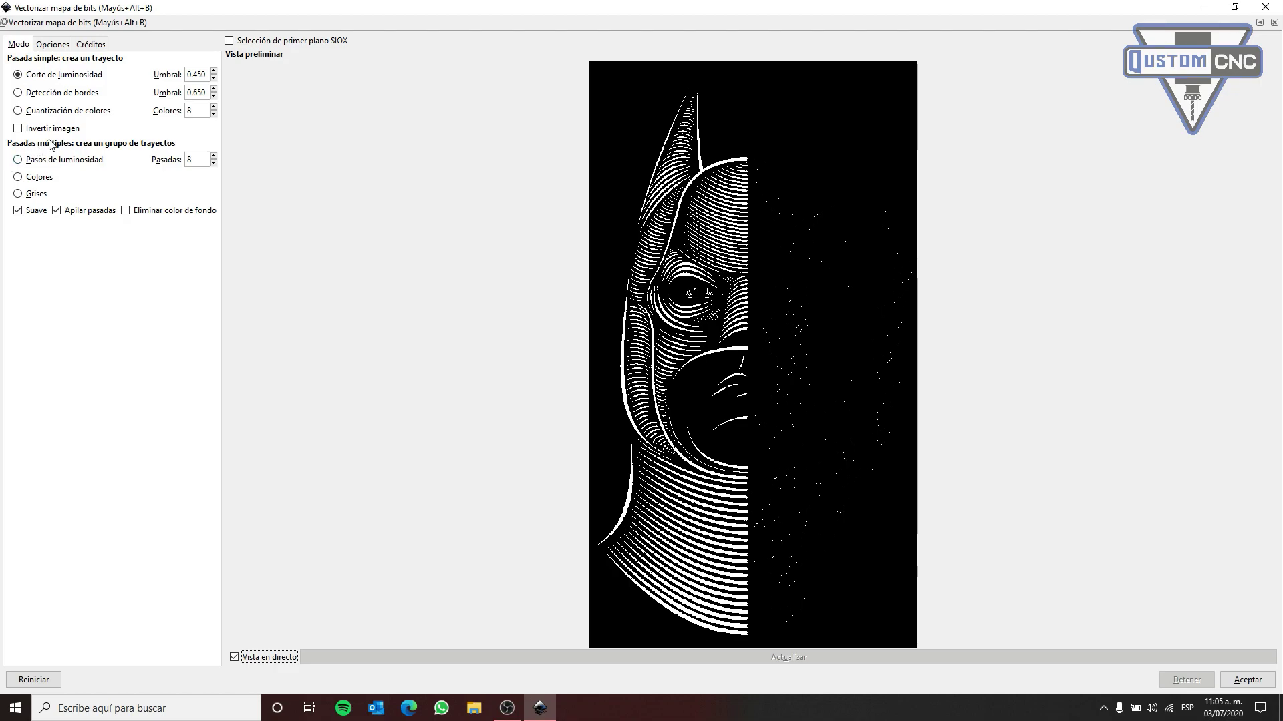
Preview the trace with color quantization and edge detection, and return to the brightness cutoff mode
left_click(84, 116)
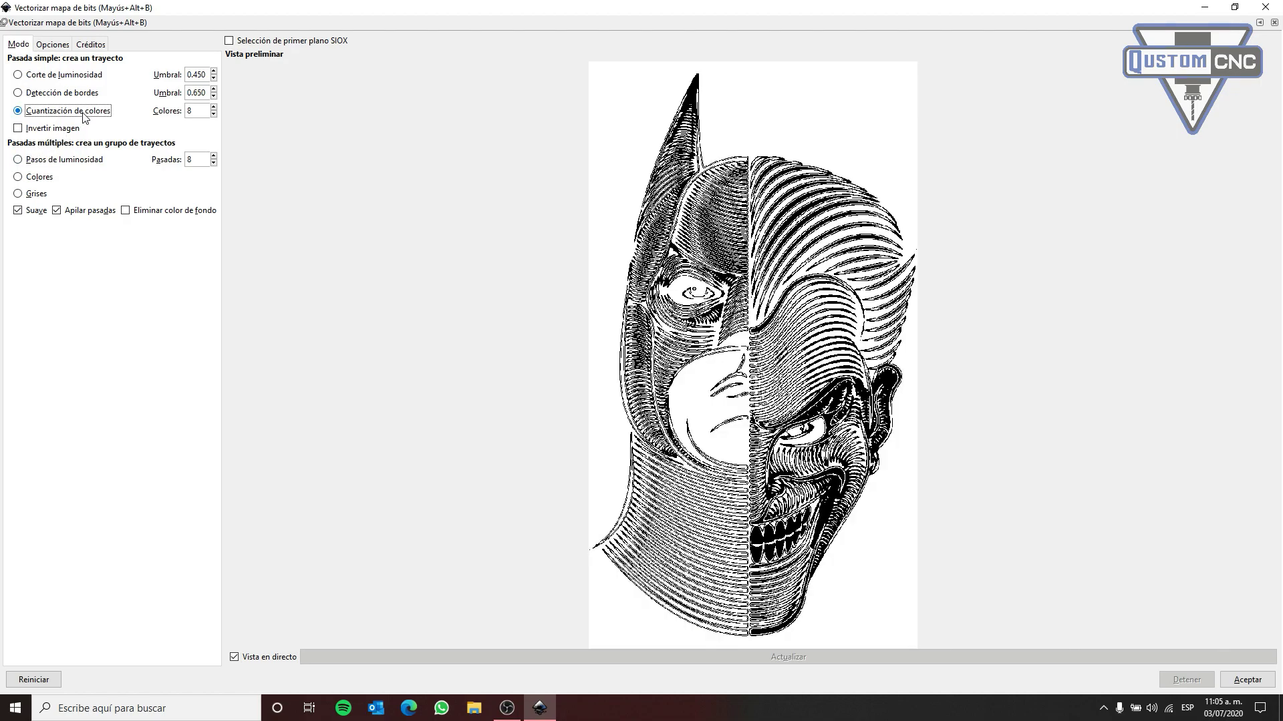
left_click(89, 95)
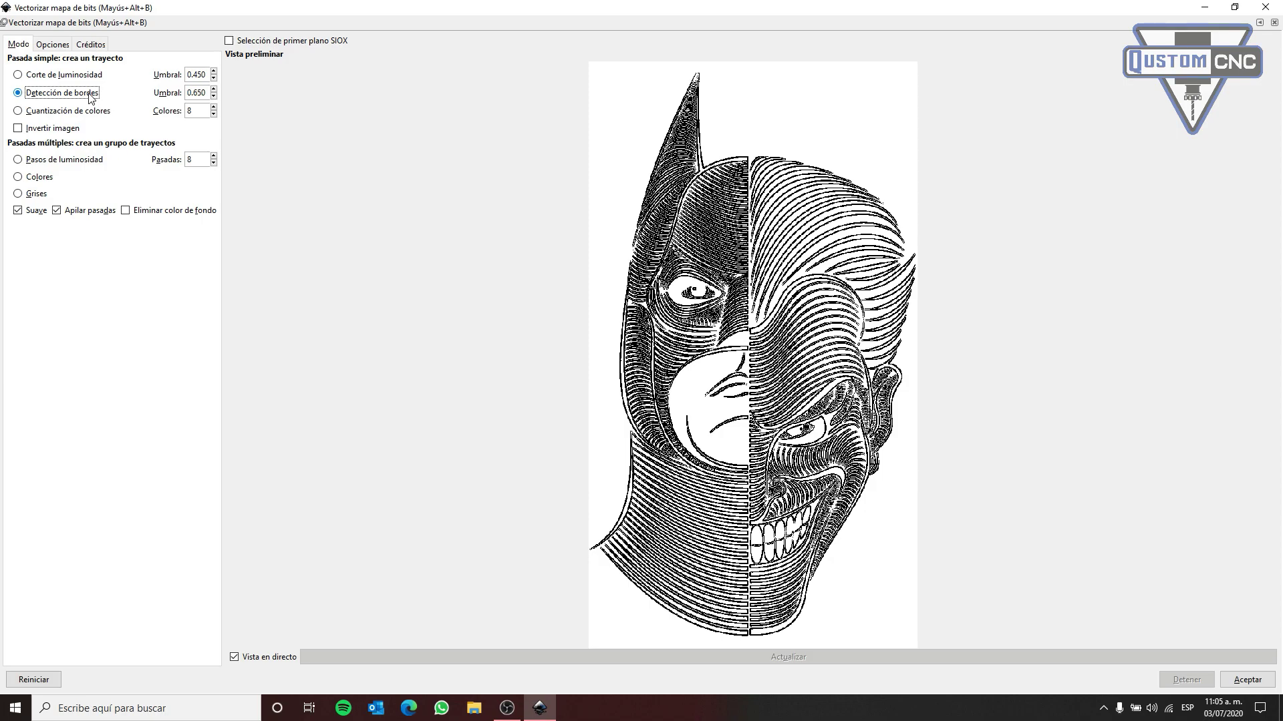
left_click(82, 76)
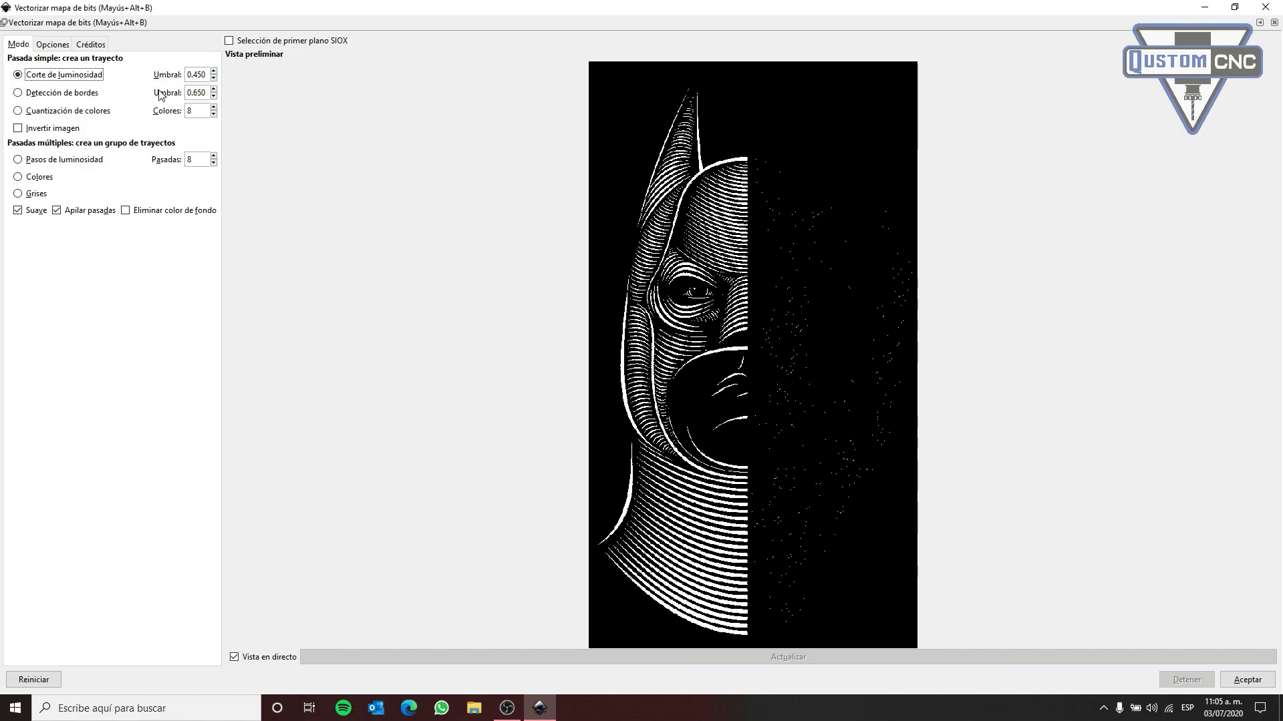
Try brightness cutoff thresholds of 1.000, 0.000 and 0.090 in the live preview
left_click(214, 72)
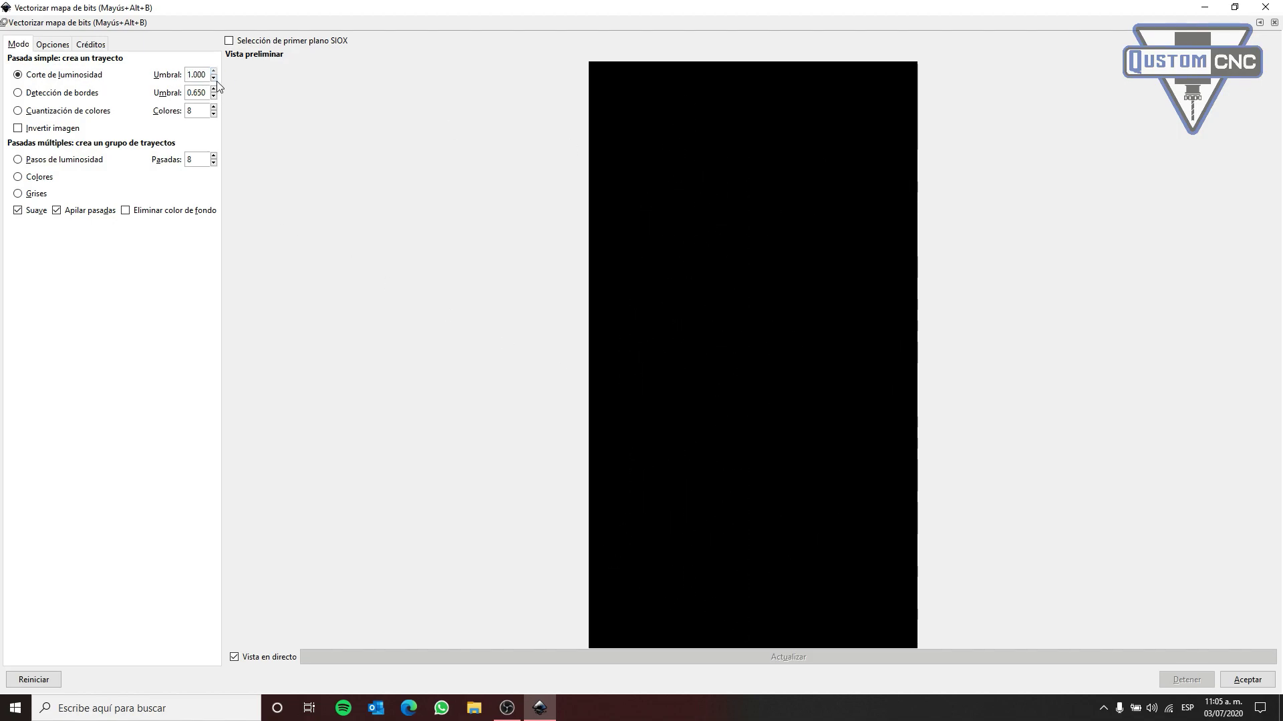
left_click(213, 77)
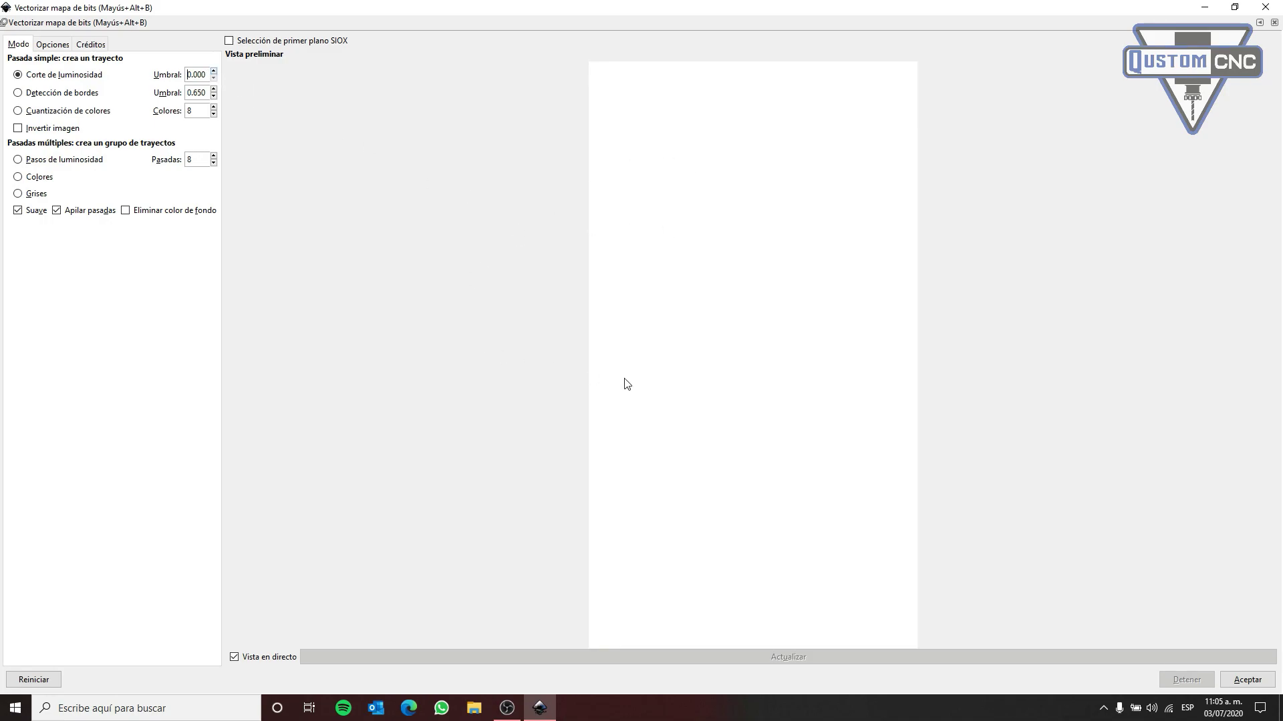
left_click(214, 71)
left_click(214, 71)
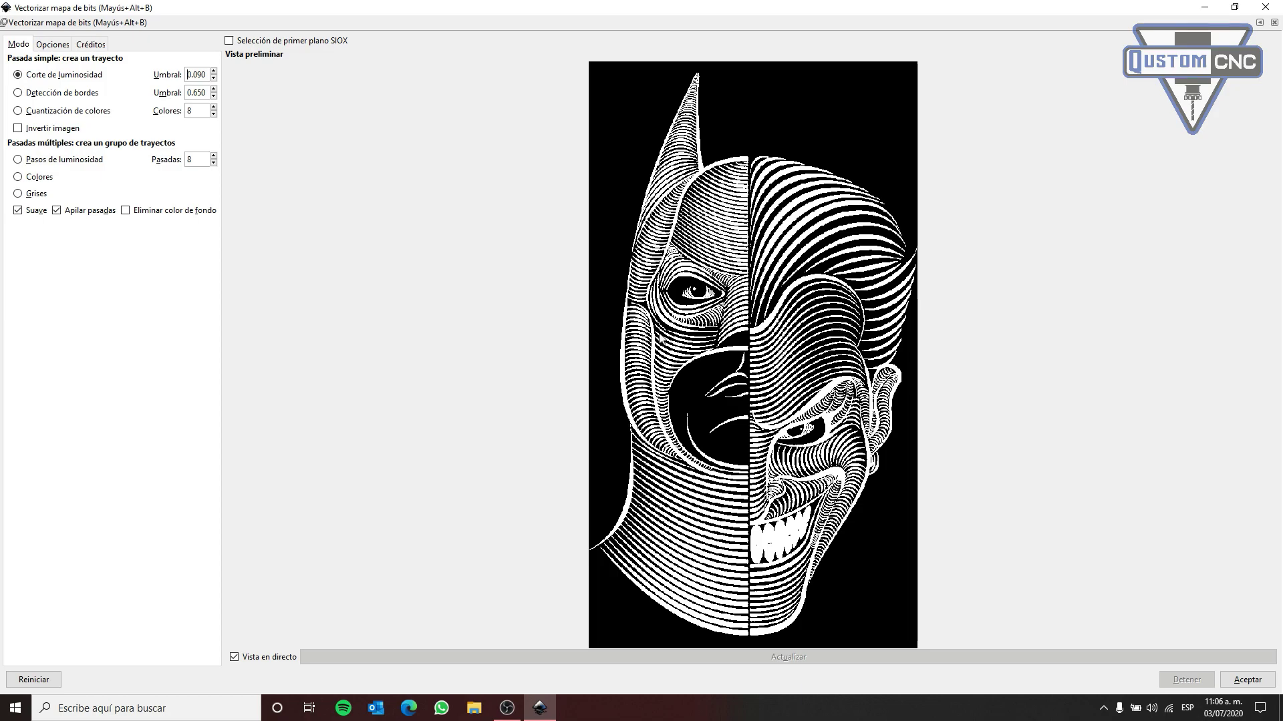
Set the brightness cutoff threshold to 0.160, apply the trace and close the tracing dialog
scroll(213, 78, "down", 6)
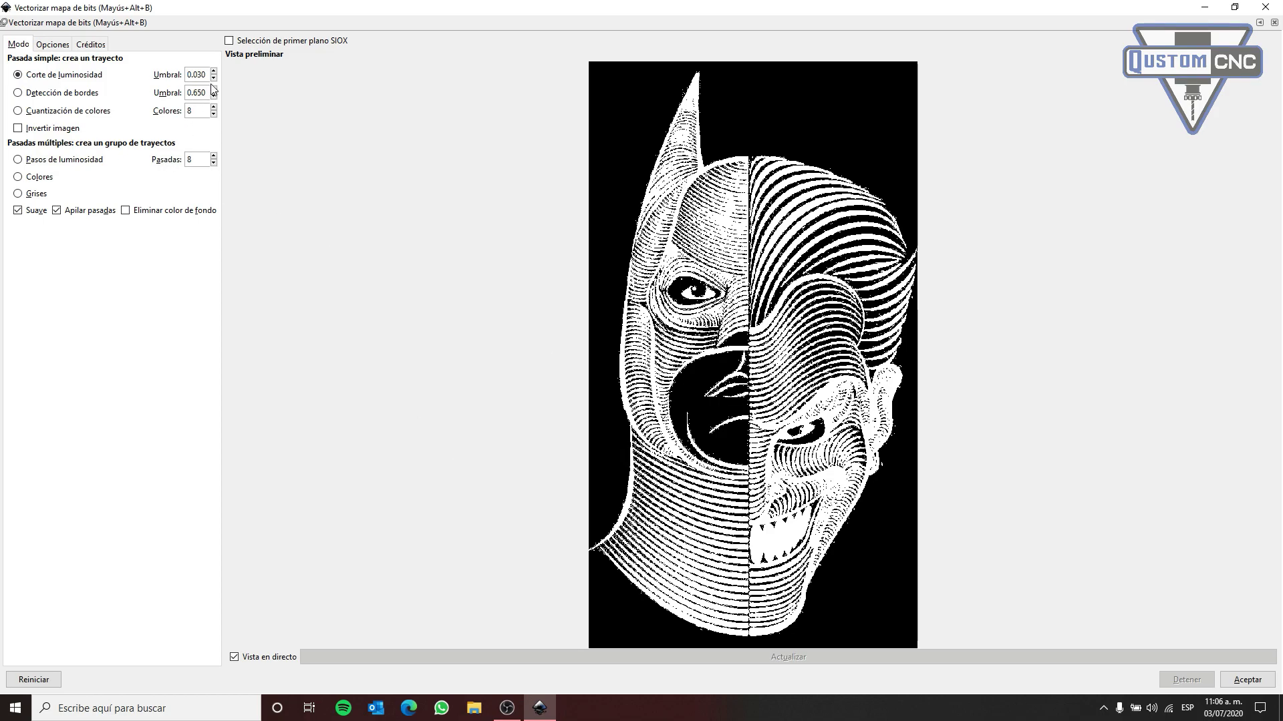
scroll(217, 73, "up", 20)
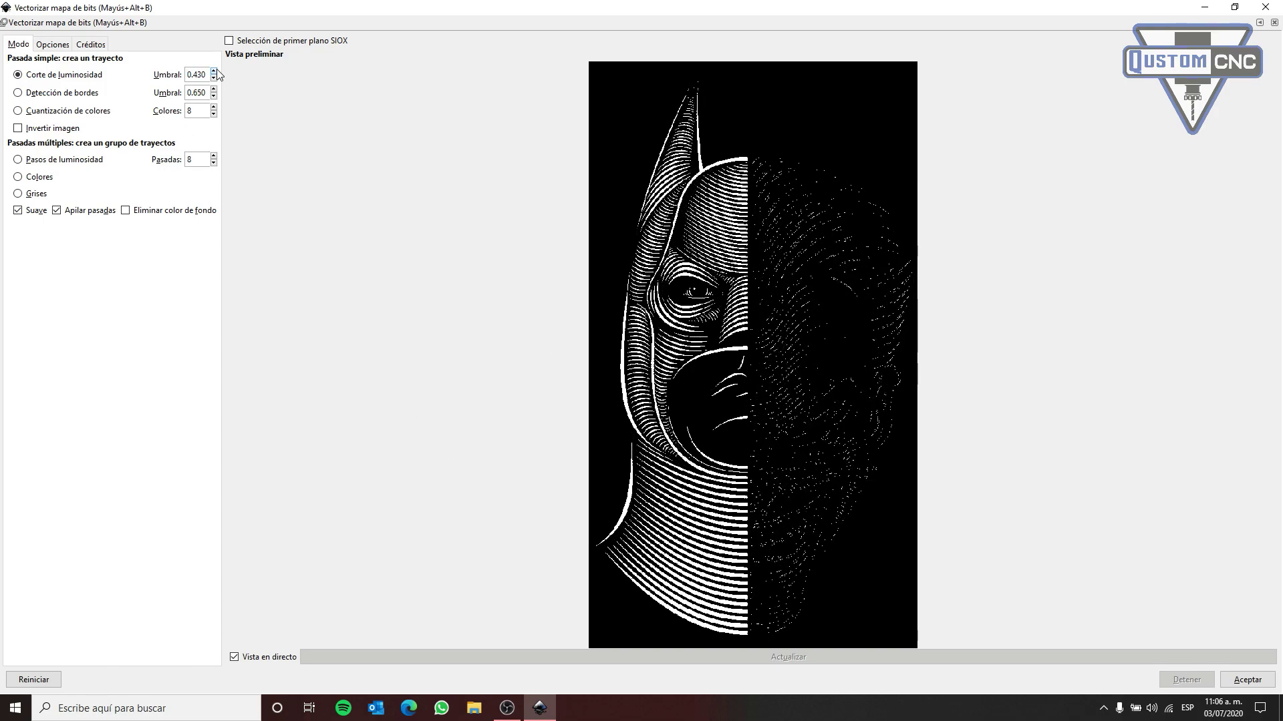
scroll(218, 81, "down", 14)
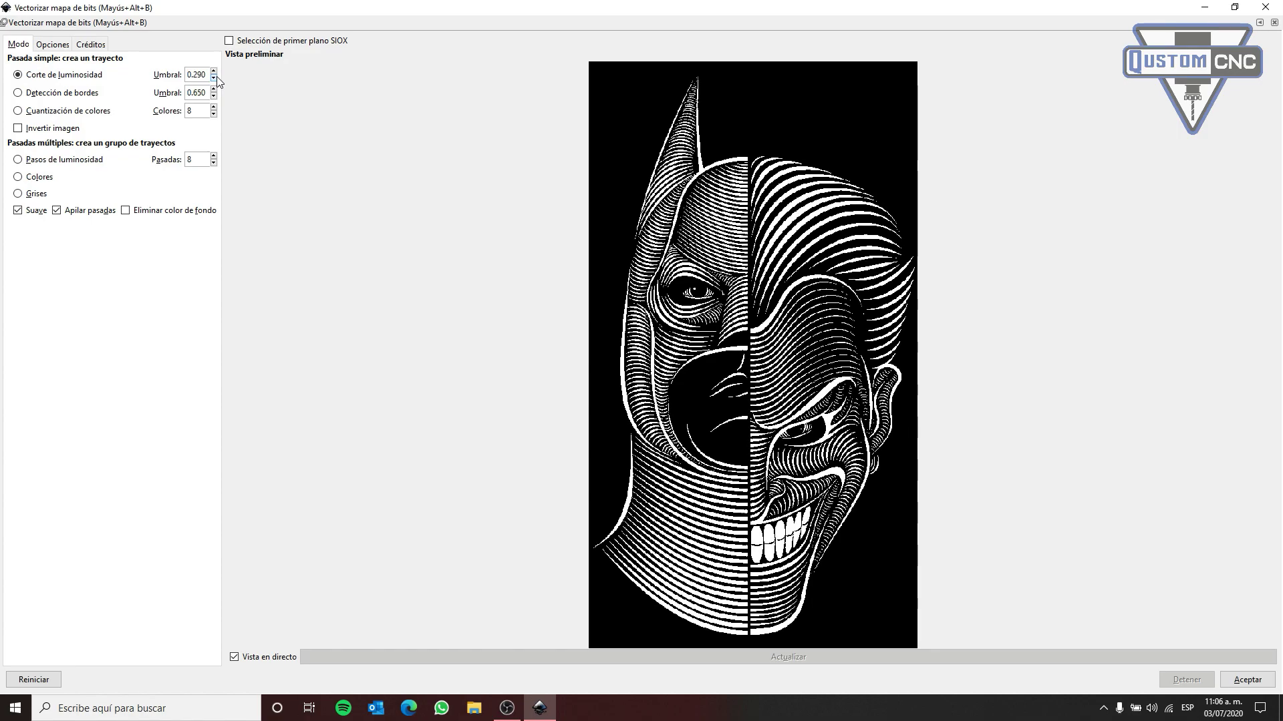
scroll(218, 79, "down", 20)
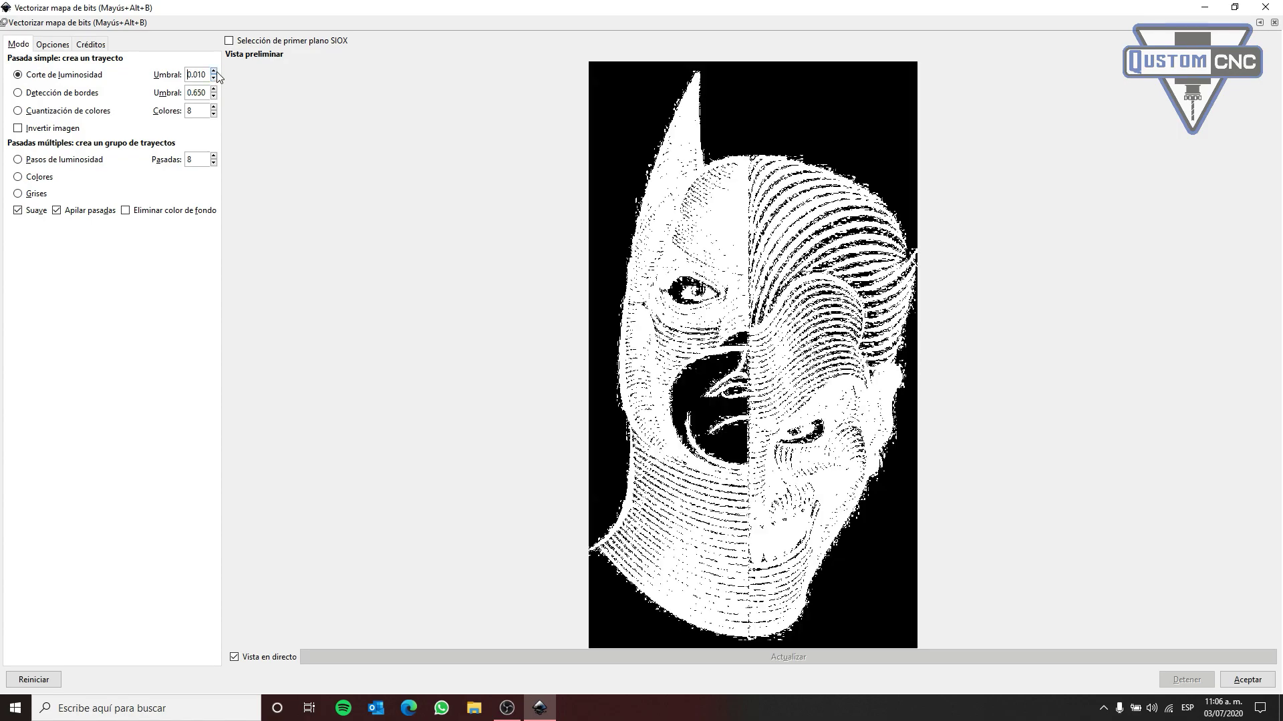
scroll(217, 78, "up", 15)
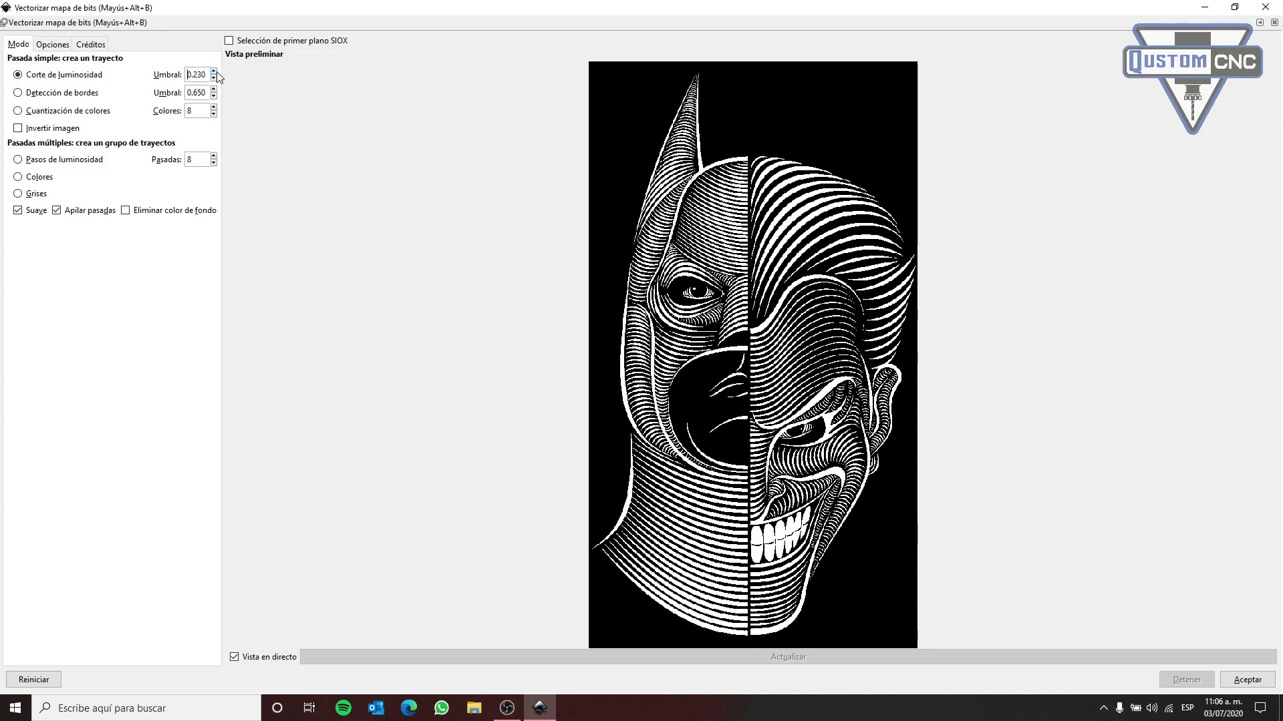
scroll(217, 77, "down", 8)
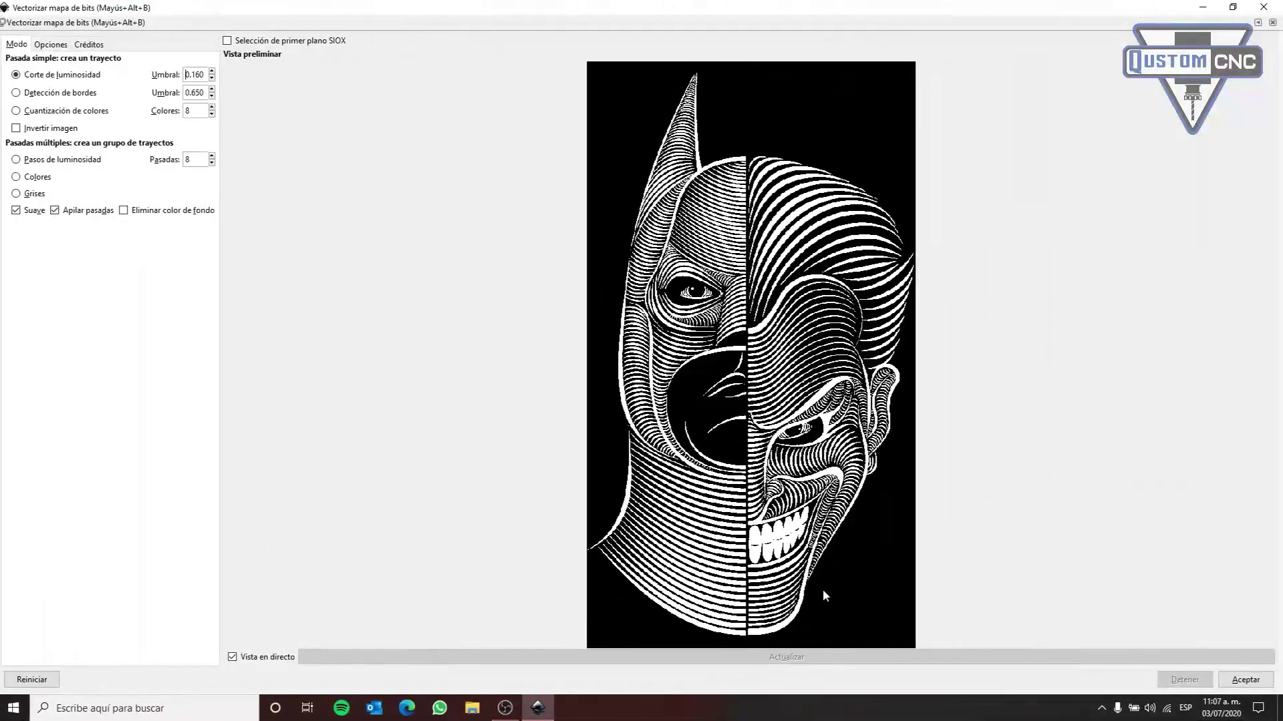
left_click(1264, 680)
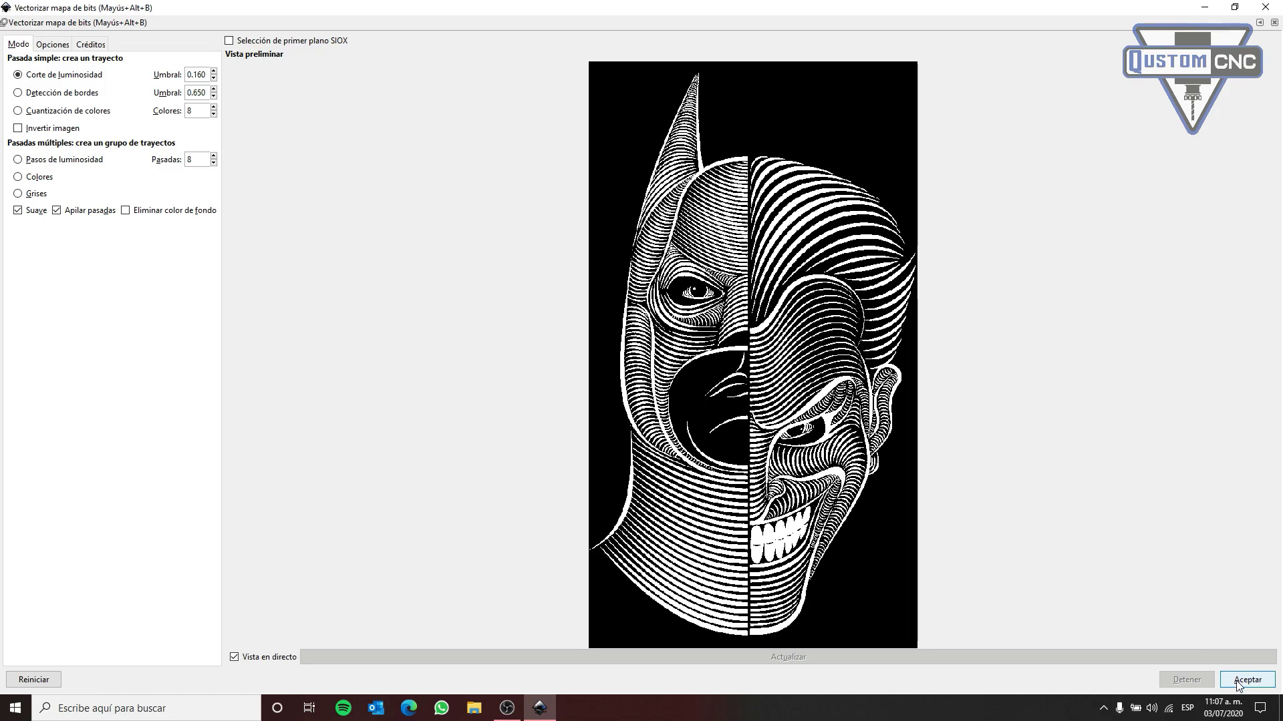
left_click(1274, 23)
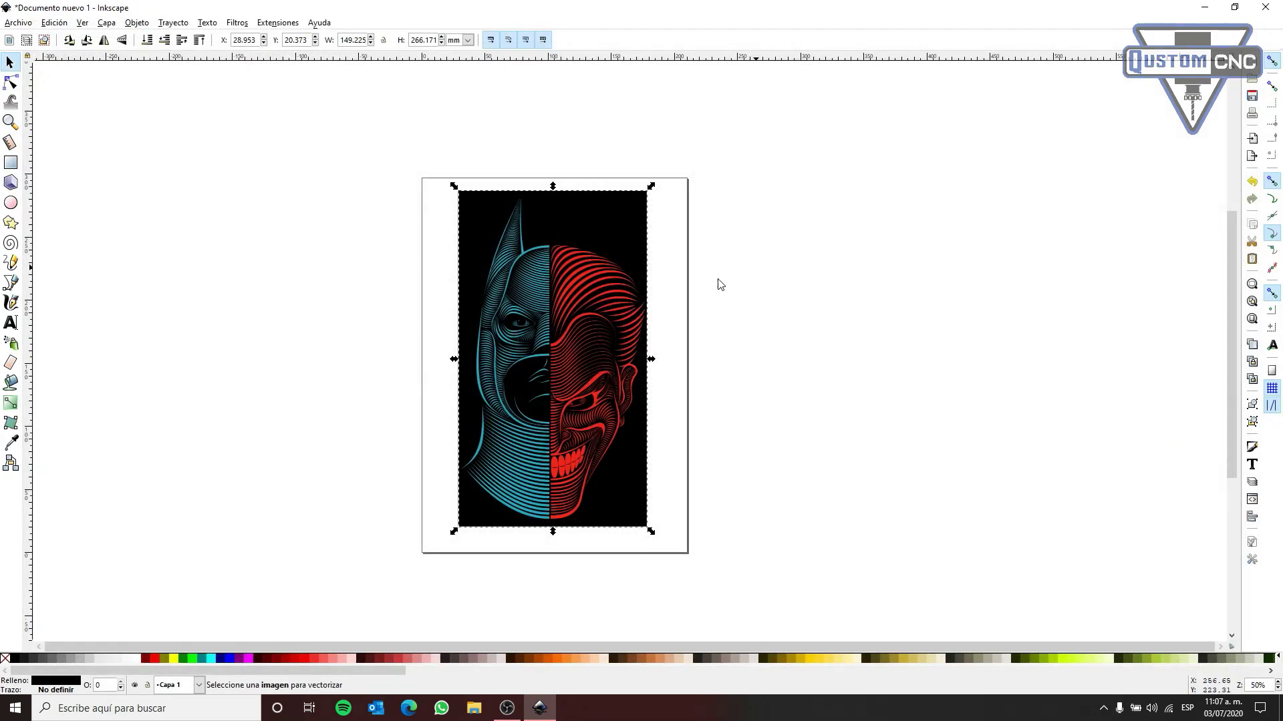
Move the traced black vector off the page beside the original, and shift the color image to about X 42, Y 23 mm
scroll(481, 298, "up", 2)
scroll(510, 326, "down", 4)
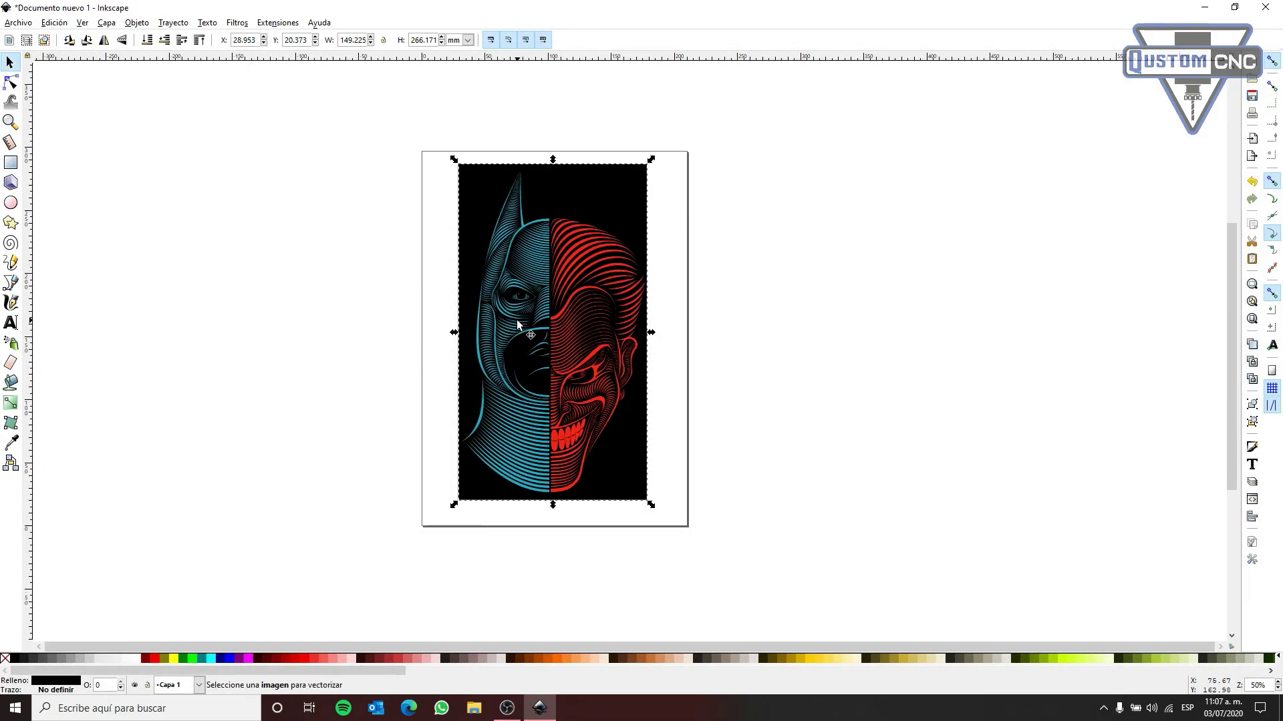
scroll(516, 321, "up", 4, "ctrl")
scroll(477, 318, "down", 3, "ctrl")
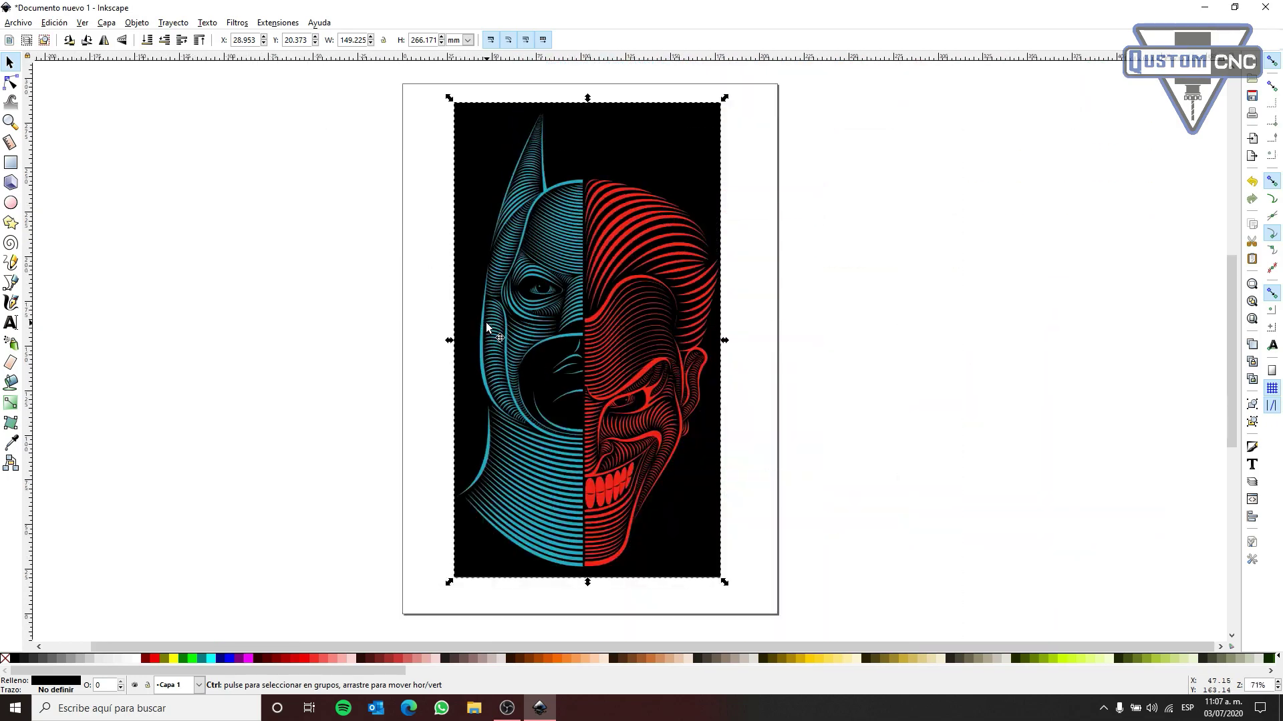
mouse_move(477, 306)
left_mouse_down()
mouse_move(74, 304)
mouse_move(138, 302)
left_mouse_up()
left_click_drag(465, 326, 516, 324)
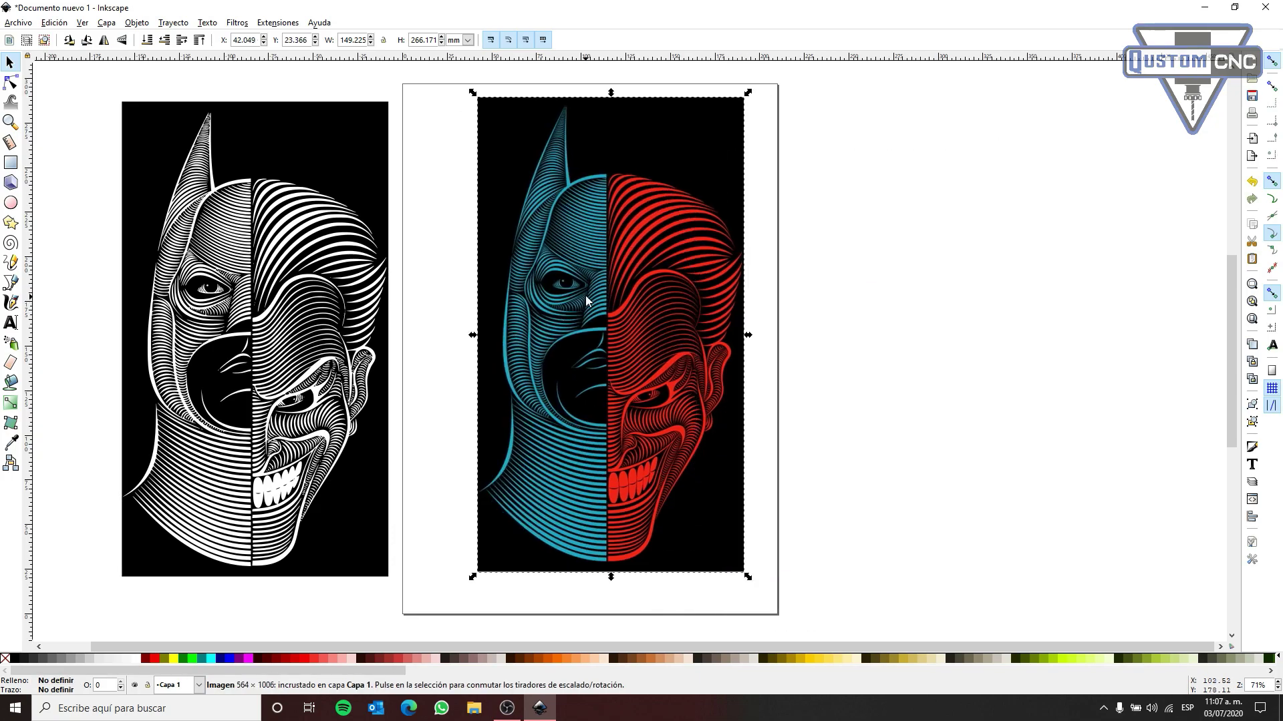
Examine the traced vector's line quality up close at the neck, teeth, ear tip, forehead and eye
scroll(586, 295, "up", 8, "ctrl")
scroll(600, 329, "down", 12, "ctrl")
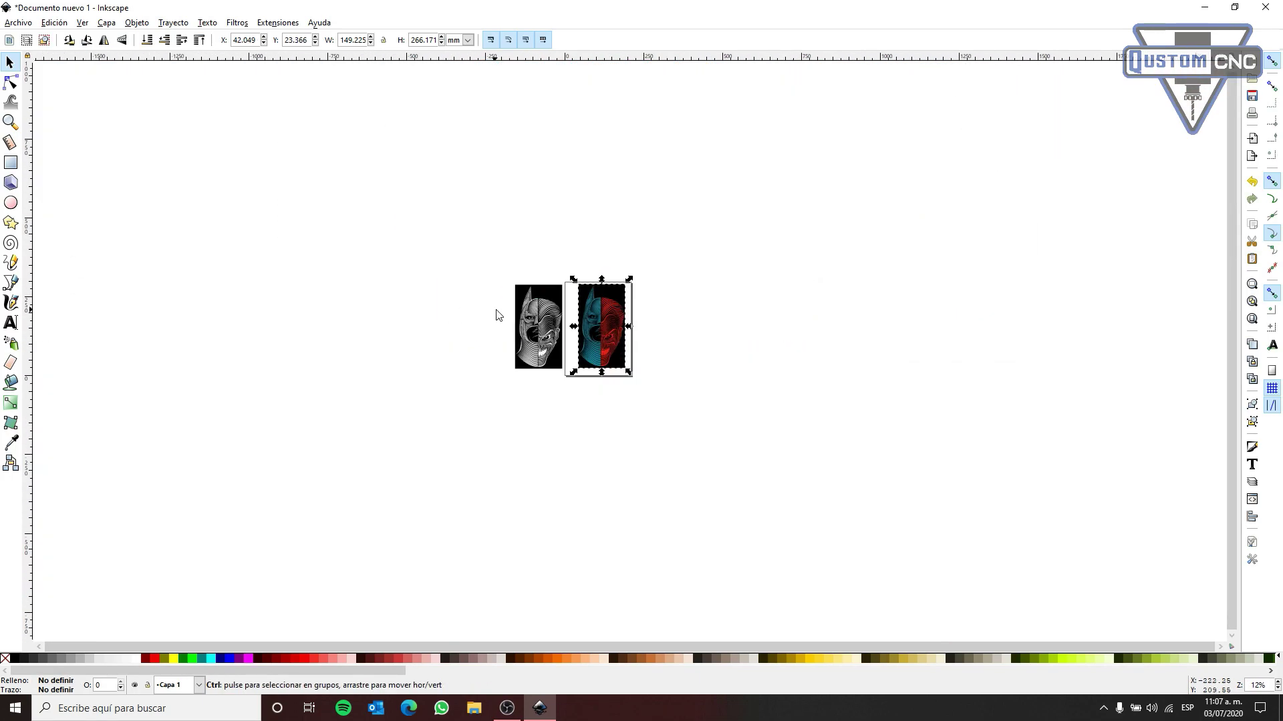
scroll(528, 326, "up", 12, "ctrl")
scroll(575, 334, "down", 7, "ctrl")
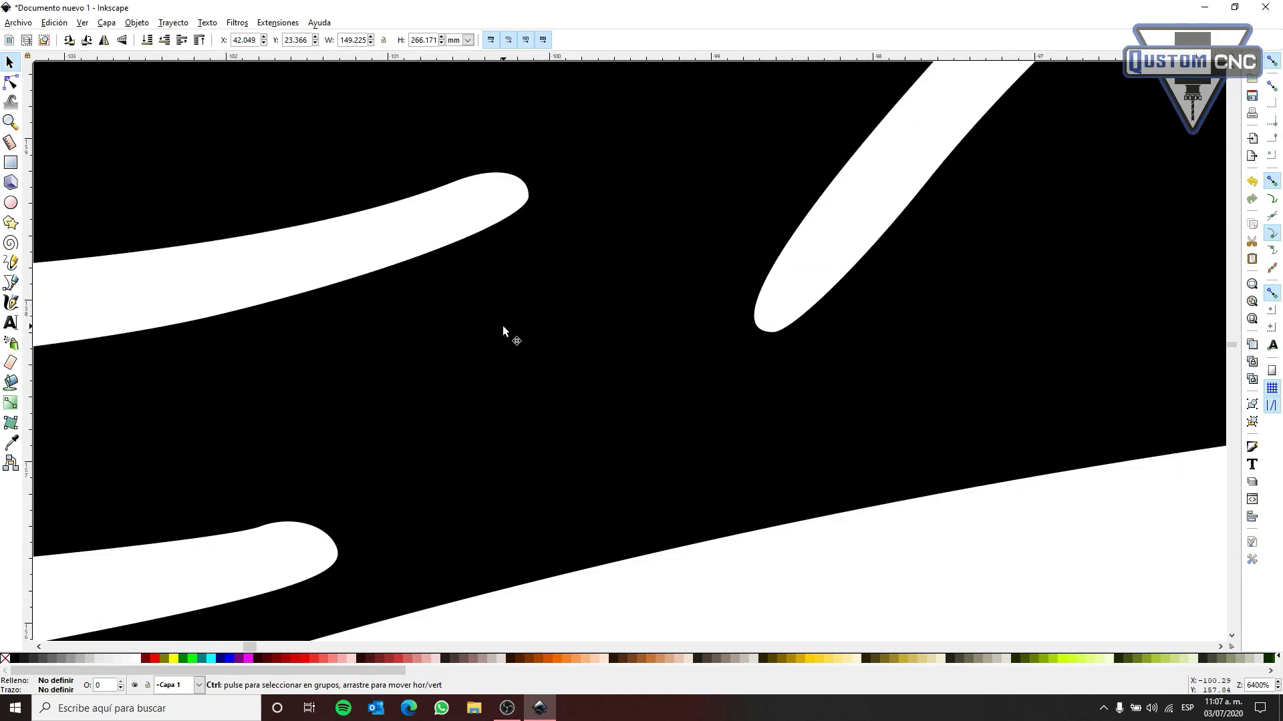
scroll(572, 335, "down", 1, "ctrl")
scroll(559, 555, "up", 5, "ctrl")
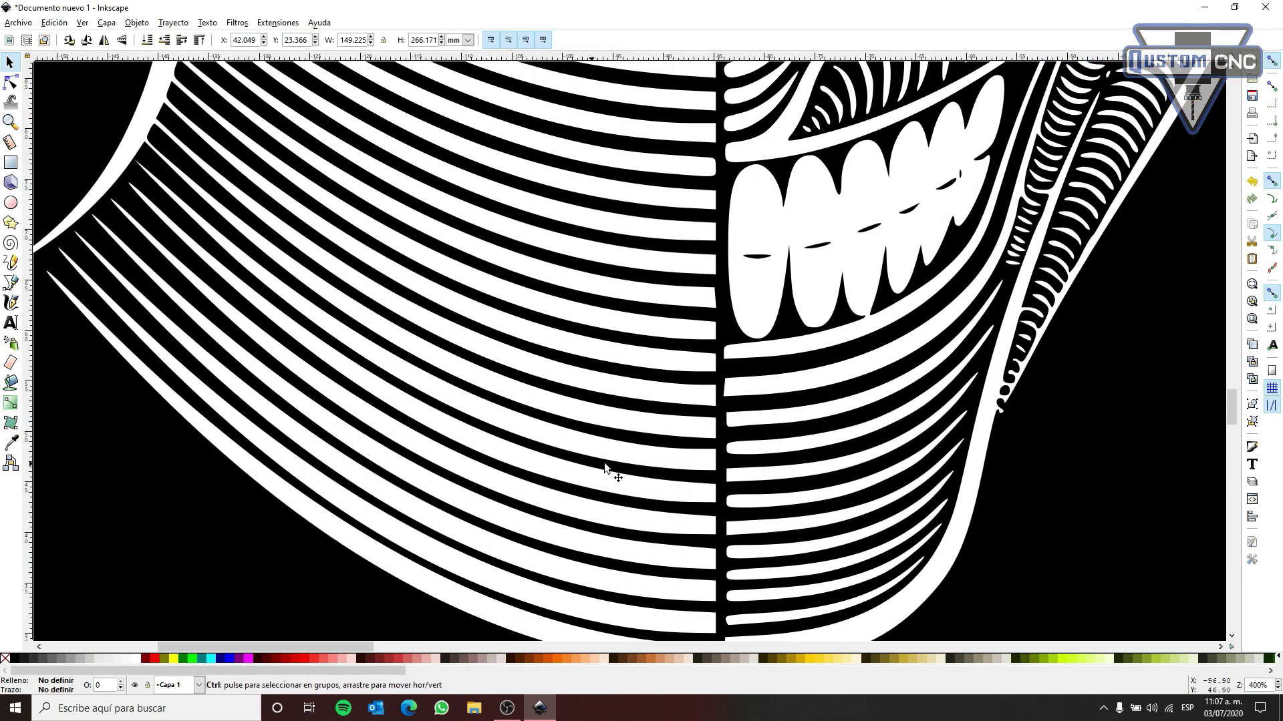
scroll(1071, 408, "down", 7, "ctrl")
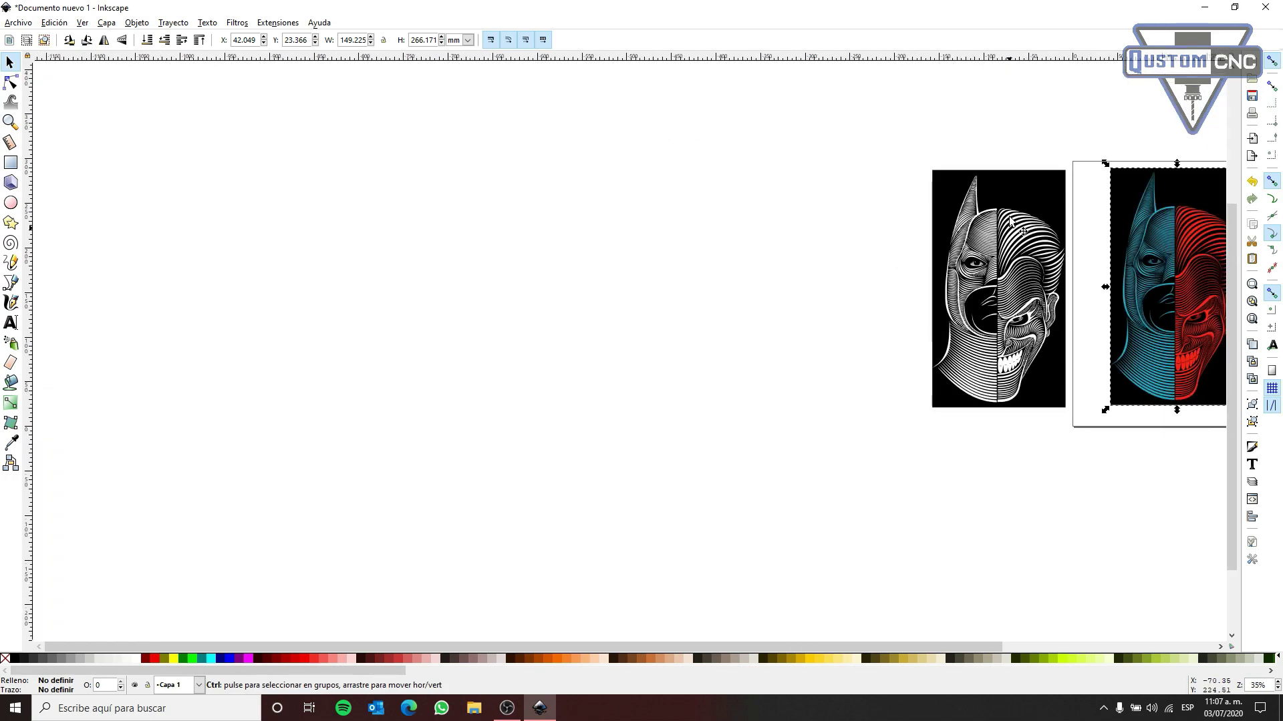
scroll(1009, 225, "up", 5, "ctrl")
scroll(869, 94, "up", 9, "ctrl")
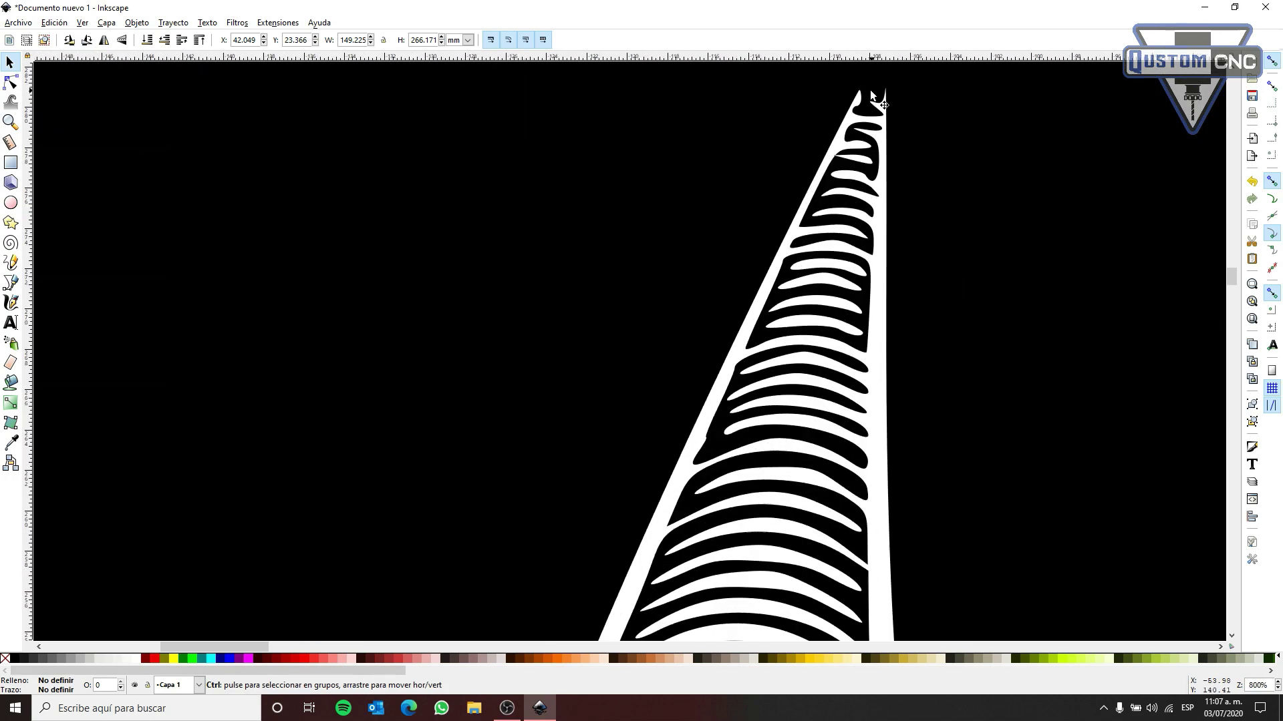
scroll(883, 160, "down", 8, "ctrl")
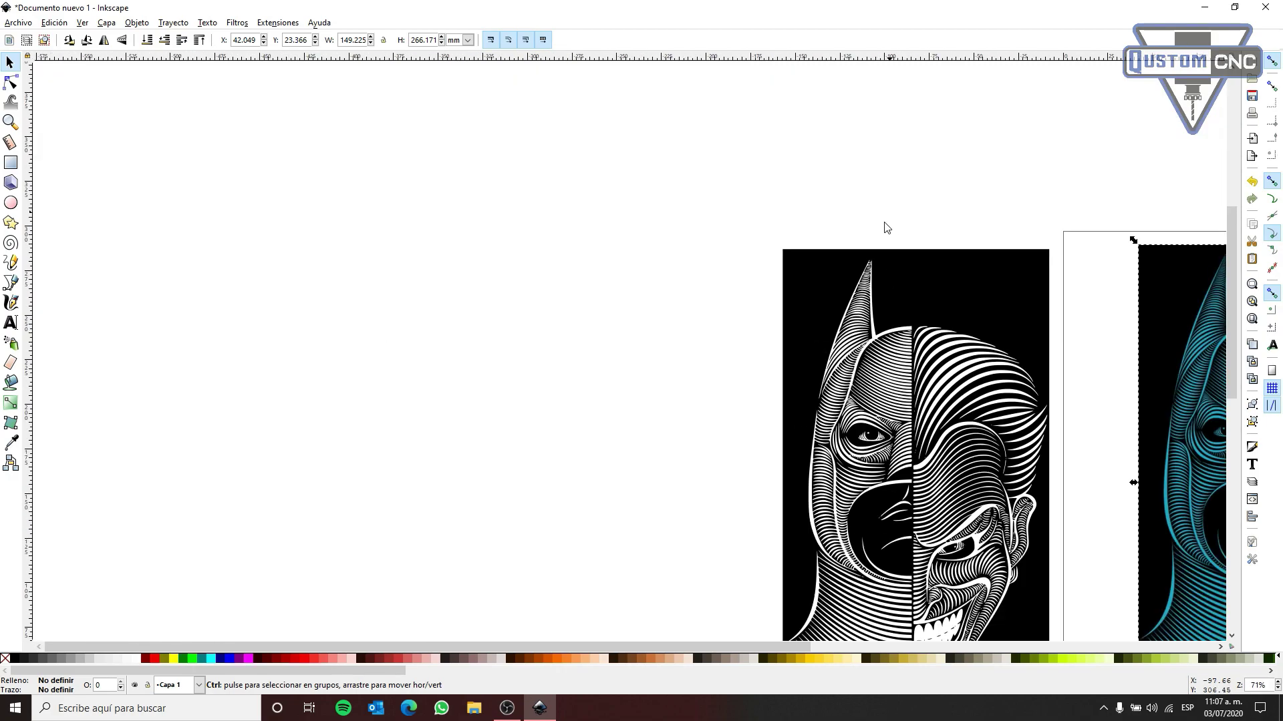
scroll(1001, 301, "up", 3, "ctrl")
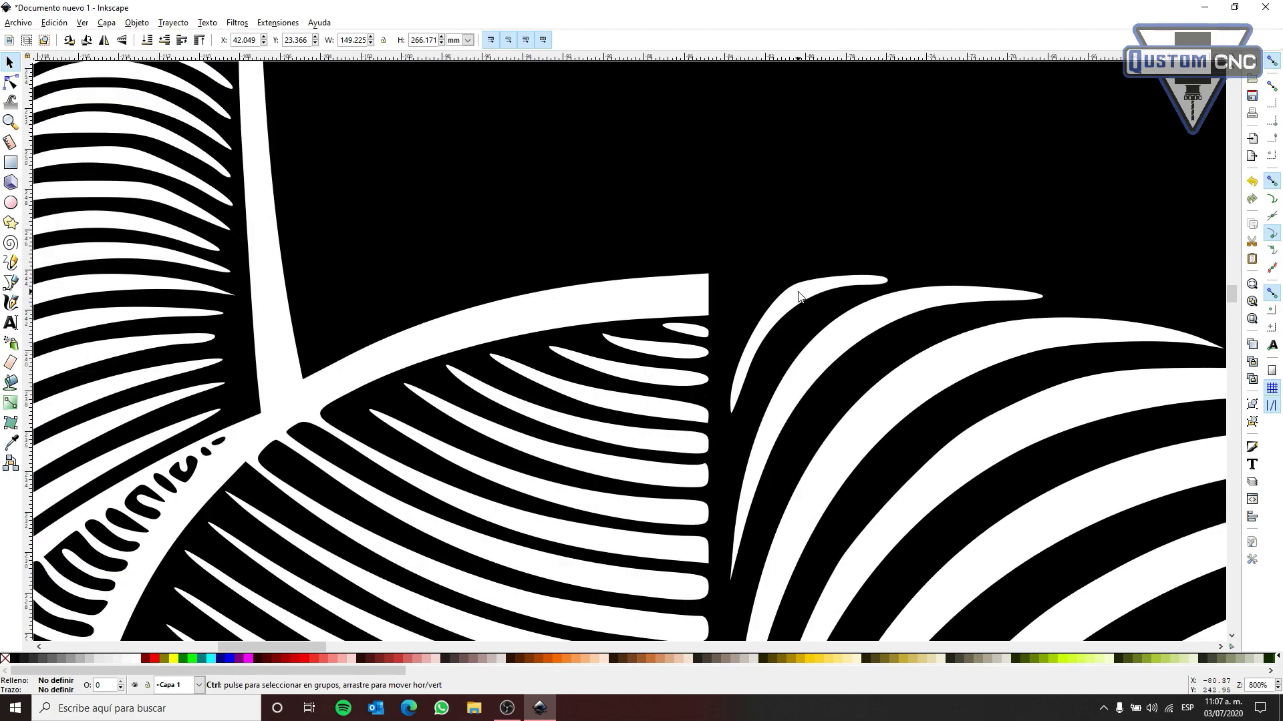
scroll(799, 294, "down", 9, "ctrl")
scroll(682, 361, "up", 8, "ctrl")
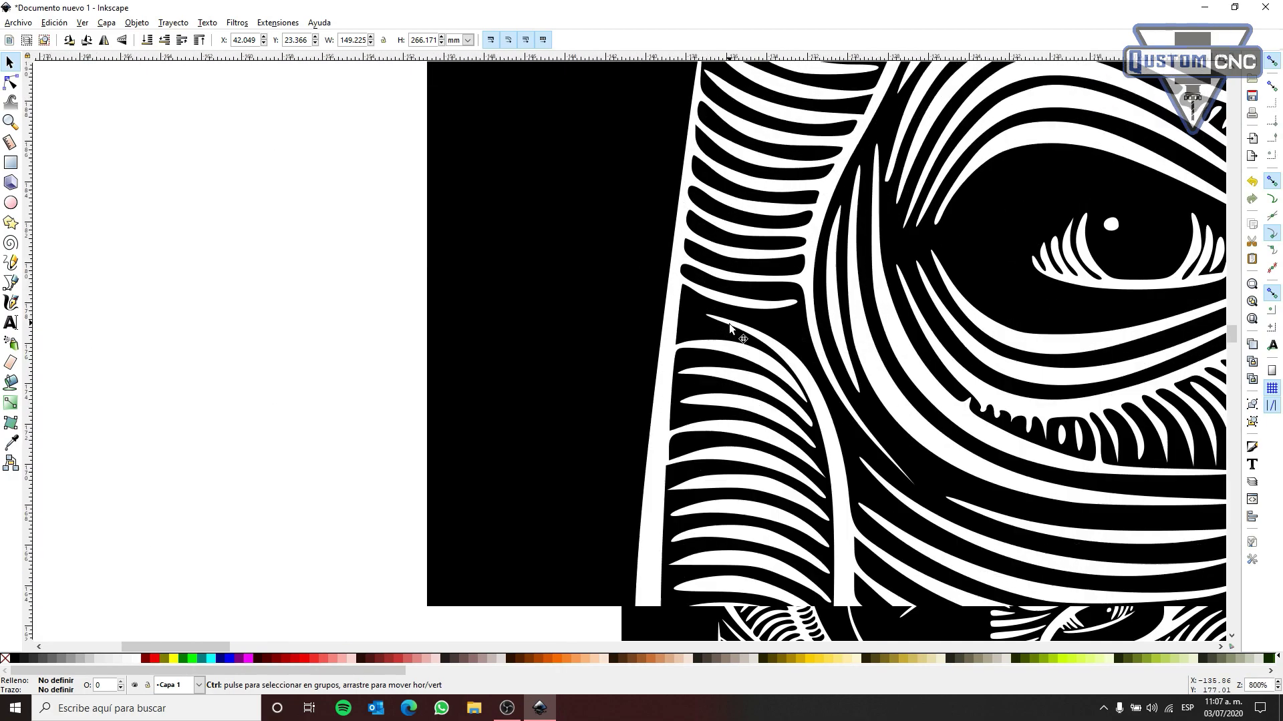
scroll(727, 310, "up", 3, "ctrl")
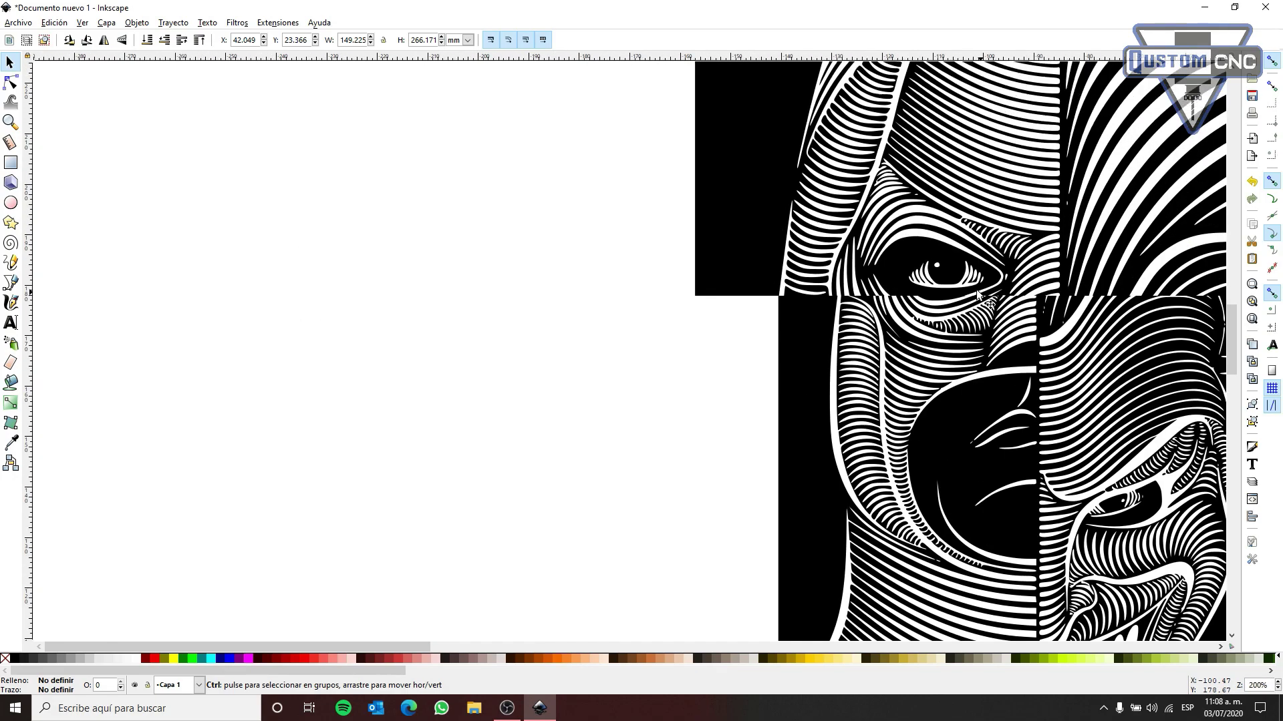
scroll(1154, 277, "up", 2, "ctrl")
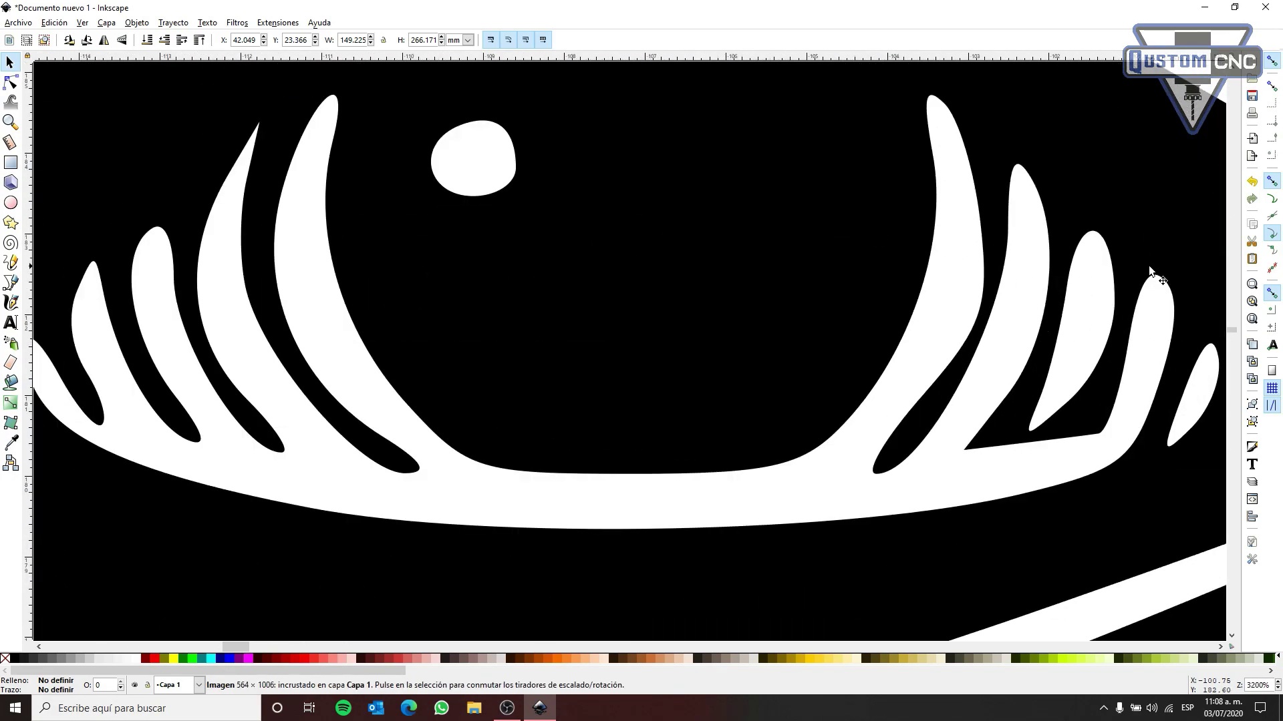
scroll(953, 272, "down", 7, "ctrl")
scroll(860, 299, "down", 7, "ctrl")
scroll(913, 306, "up", 3, "ctrl")
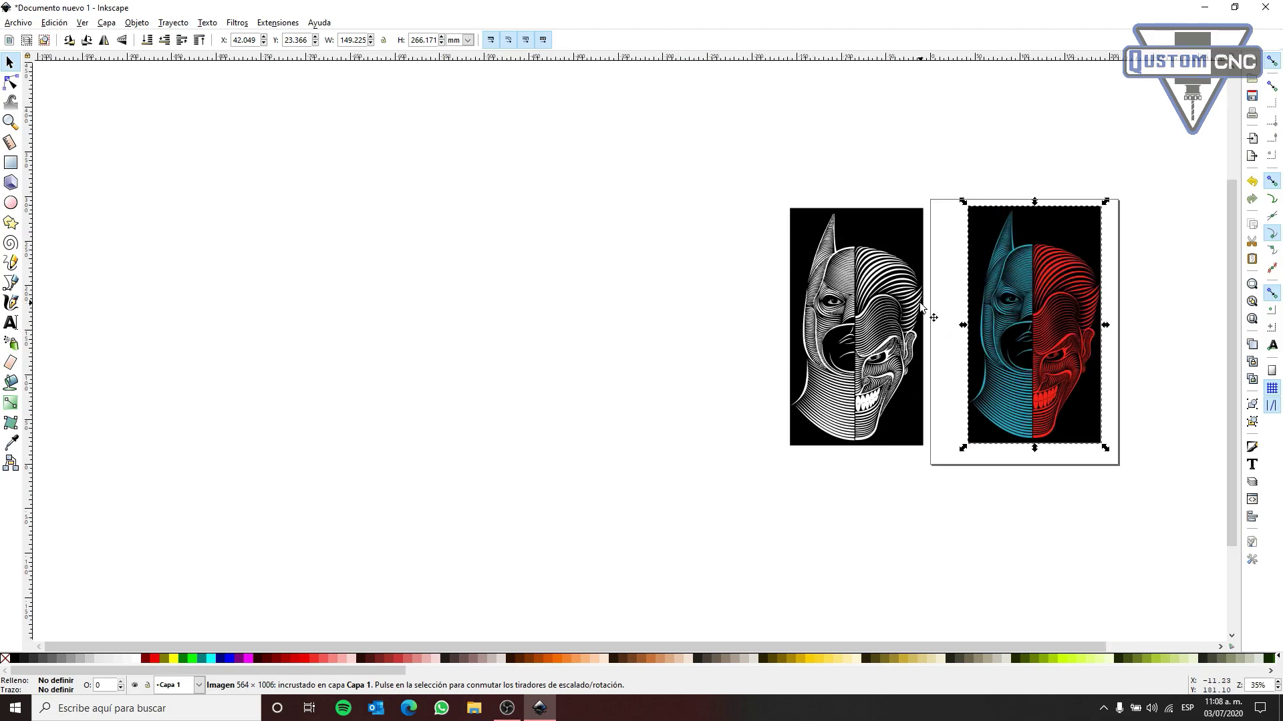
Select the traced black-and-white vector path beside the page
right_click(920, 287)
left_click(960, 210)
left_click(909, 231)
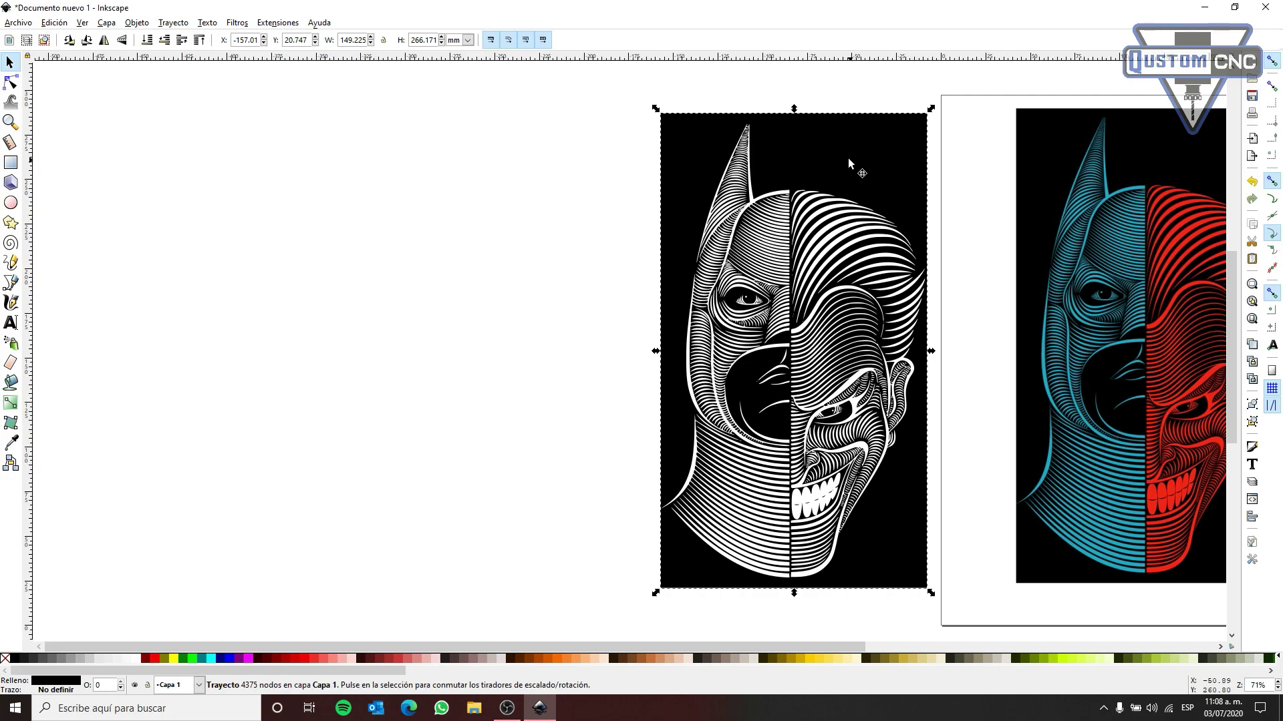
left_click(9, 22)
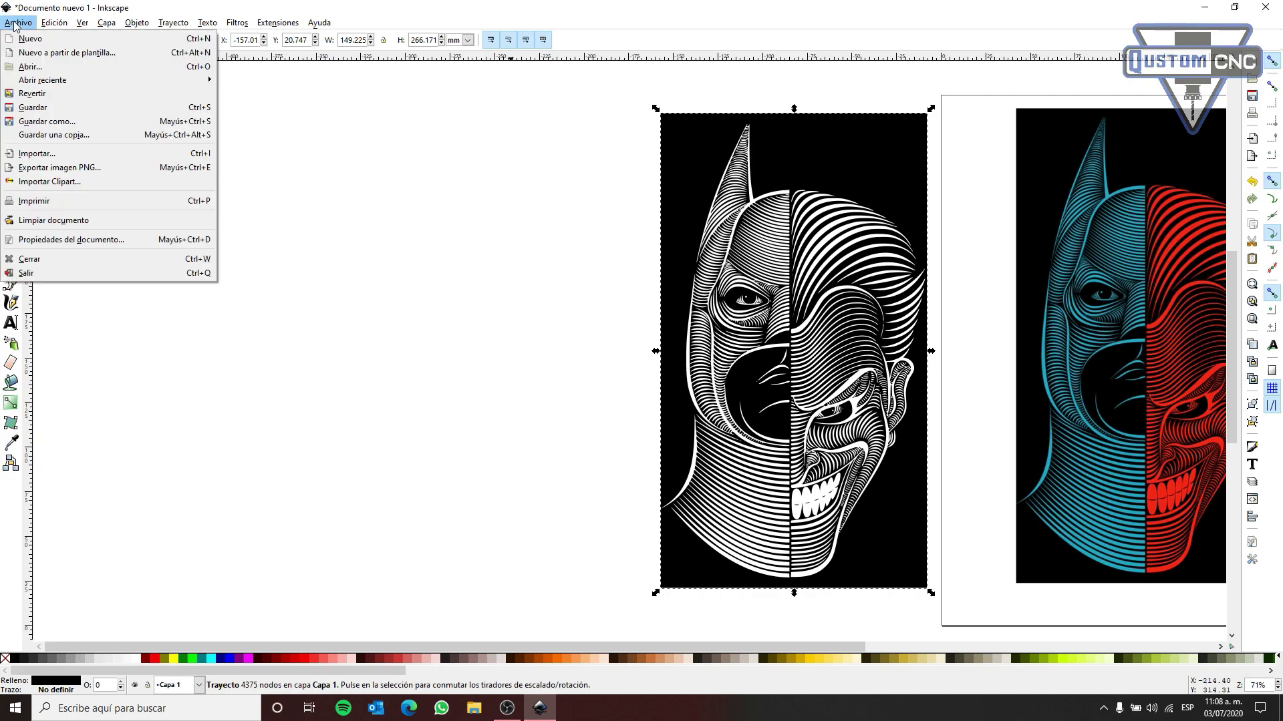
left_click(70, 121)
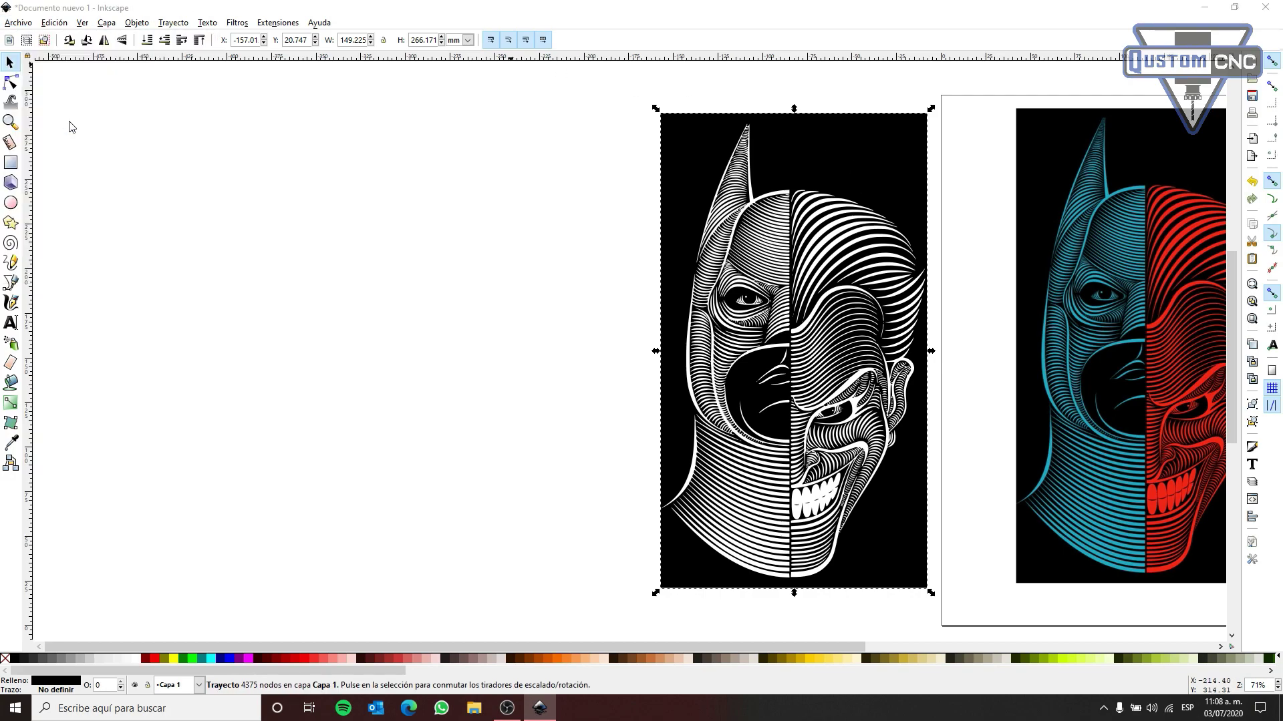
left_click(345, 281)
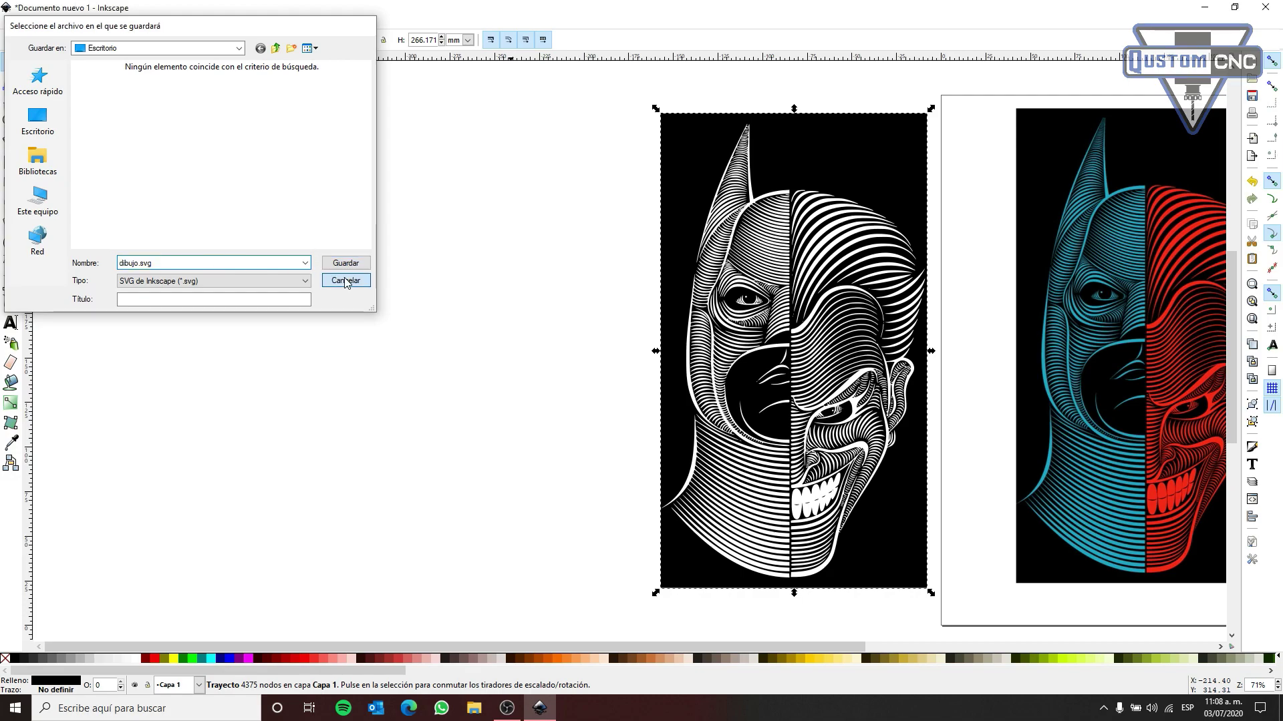
Delete the color image from the page and select the traced black-and-white vector
left_click(1062, 343)
key("Delete")
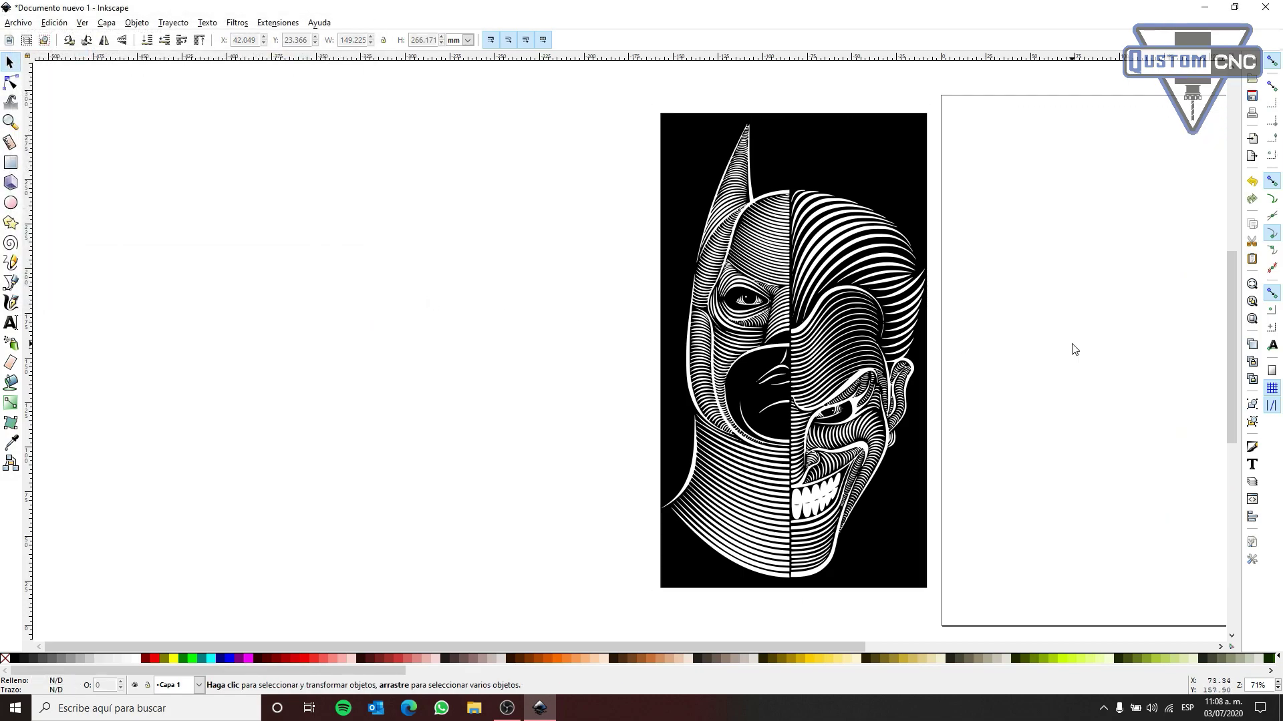
mouse_move(580, 100)
left_mouse_down()
mouse_move(767, 229)
mouse_move(1045, 607)
left_mouse_up()
Save the drawing to the Desktop as PRUEBA in the desktop cutting plotter (AutoCAD DXF R14) format
left_click(20, 23)
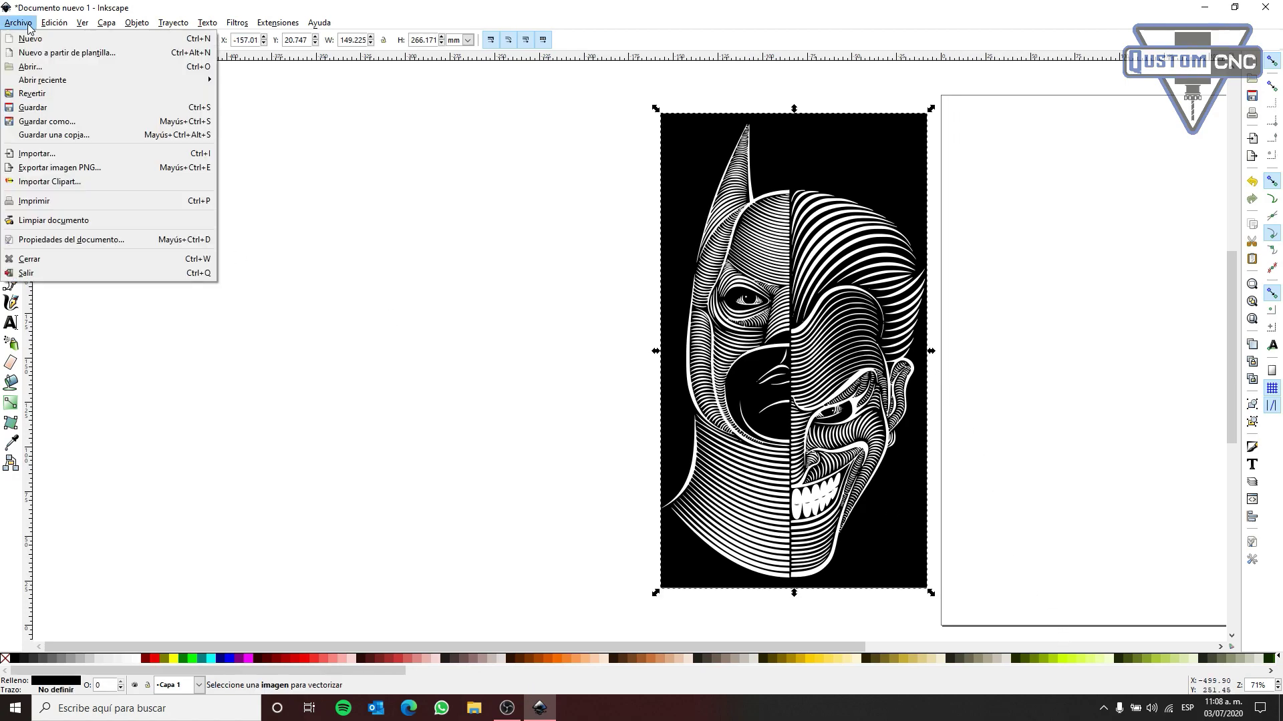
left_click(37, 127)
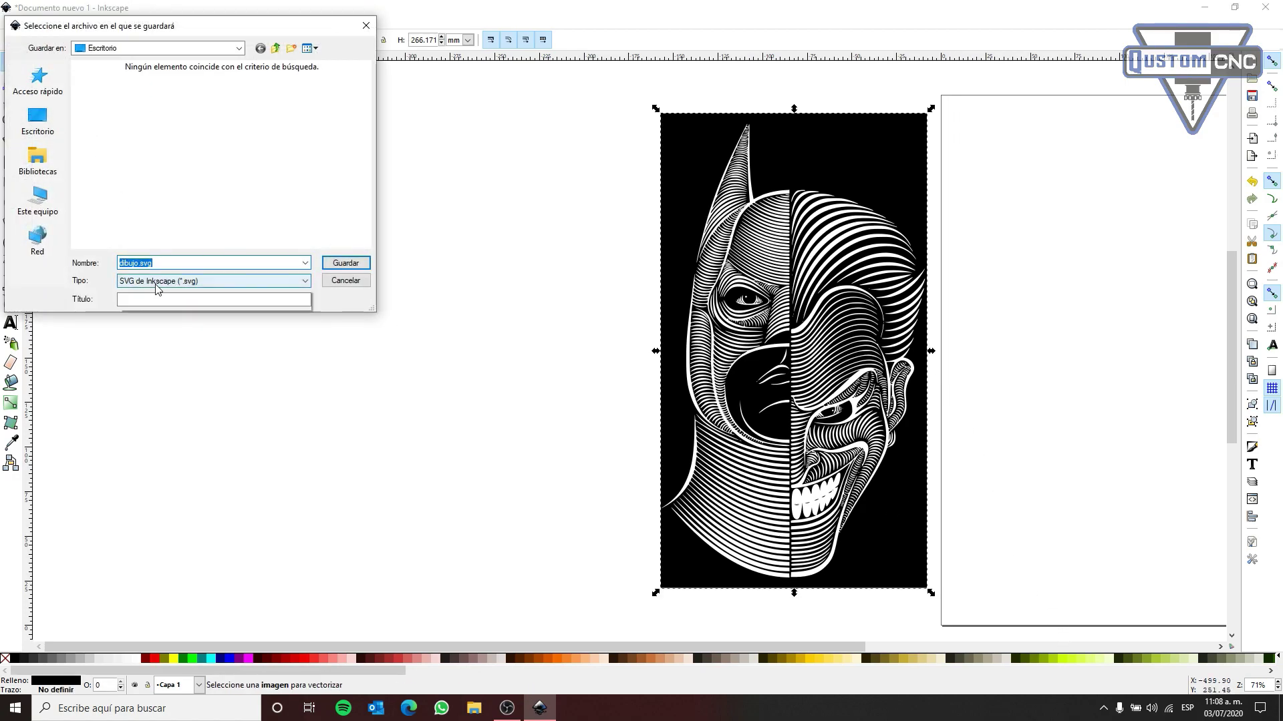
left_click(200, 281)
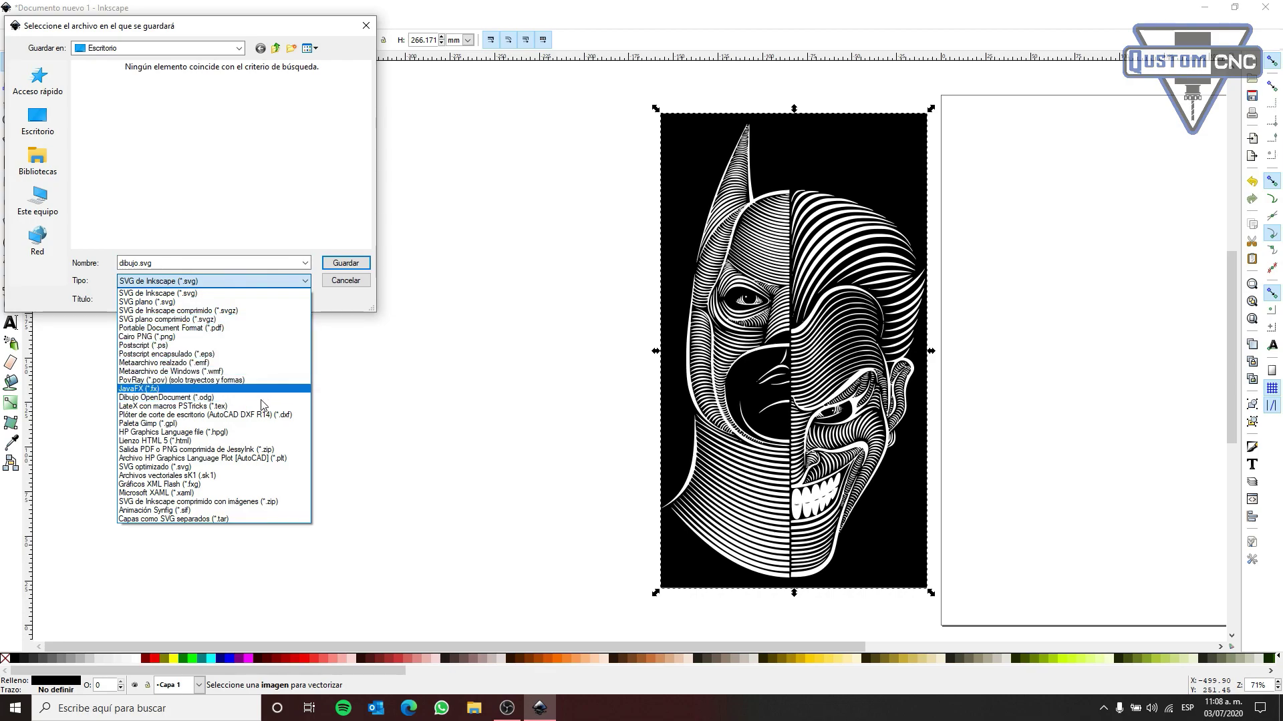
left_click(276, 415)
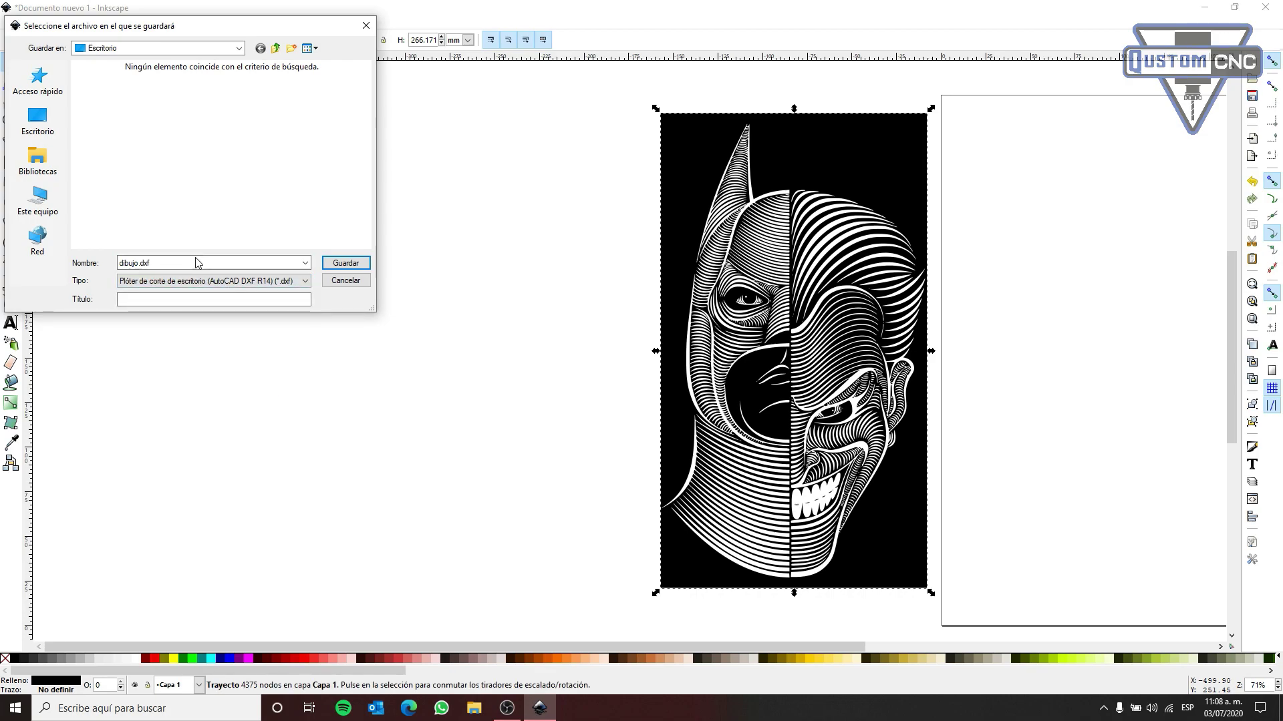
type("PRUEBA")
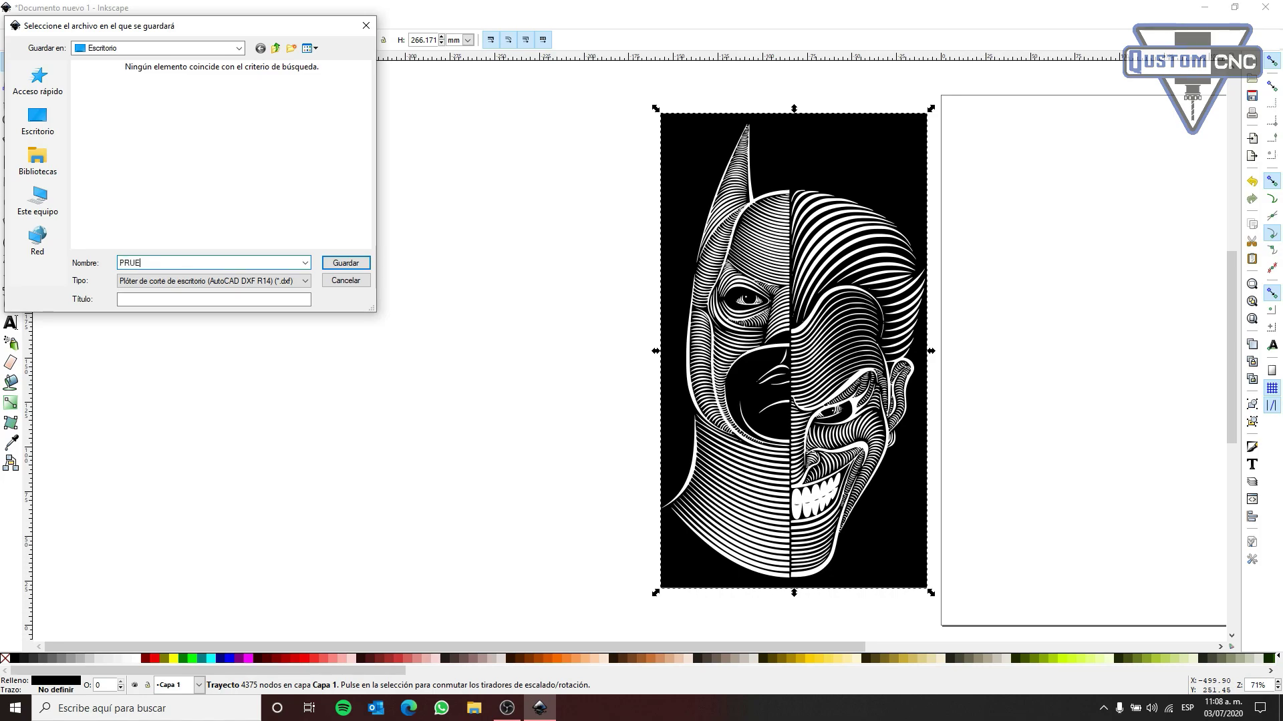
left_click(341, 263)
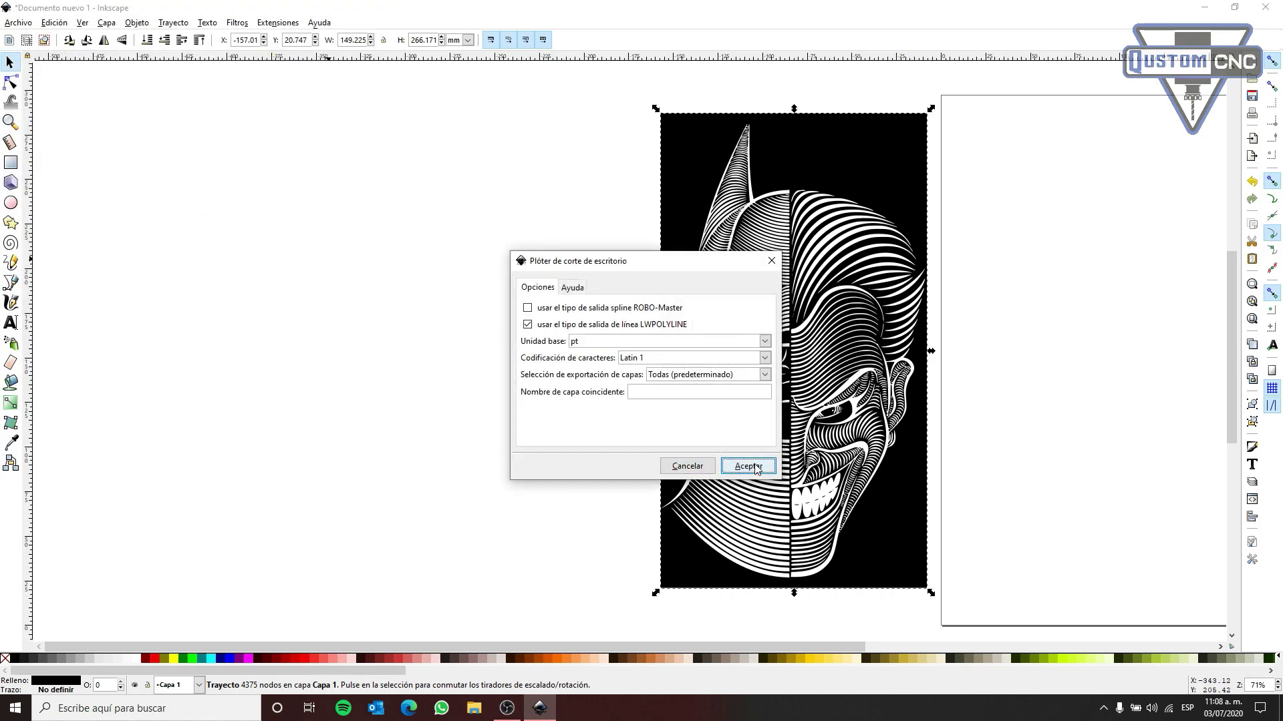
Set the DXF base unit to mm, accept the export options and deselect the vector
left_click(764, 340)
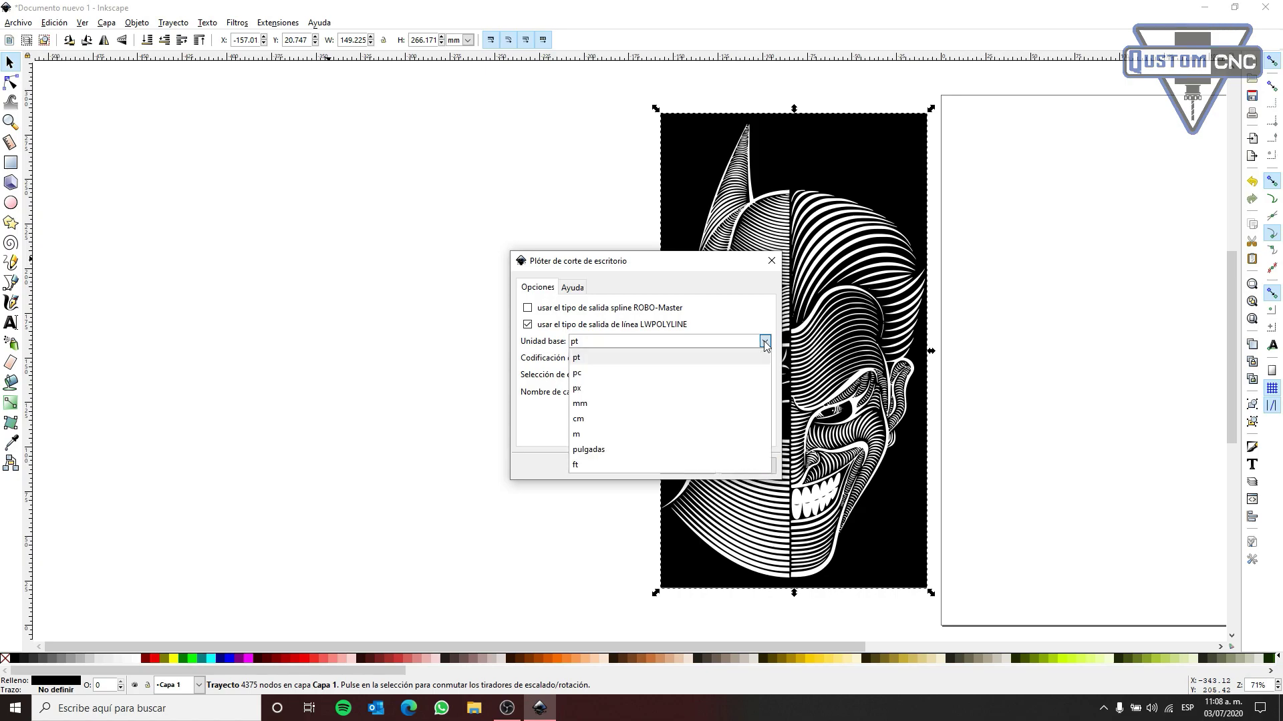
left_click(738, 403)
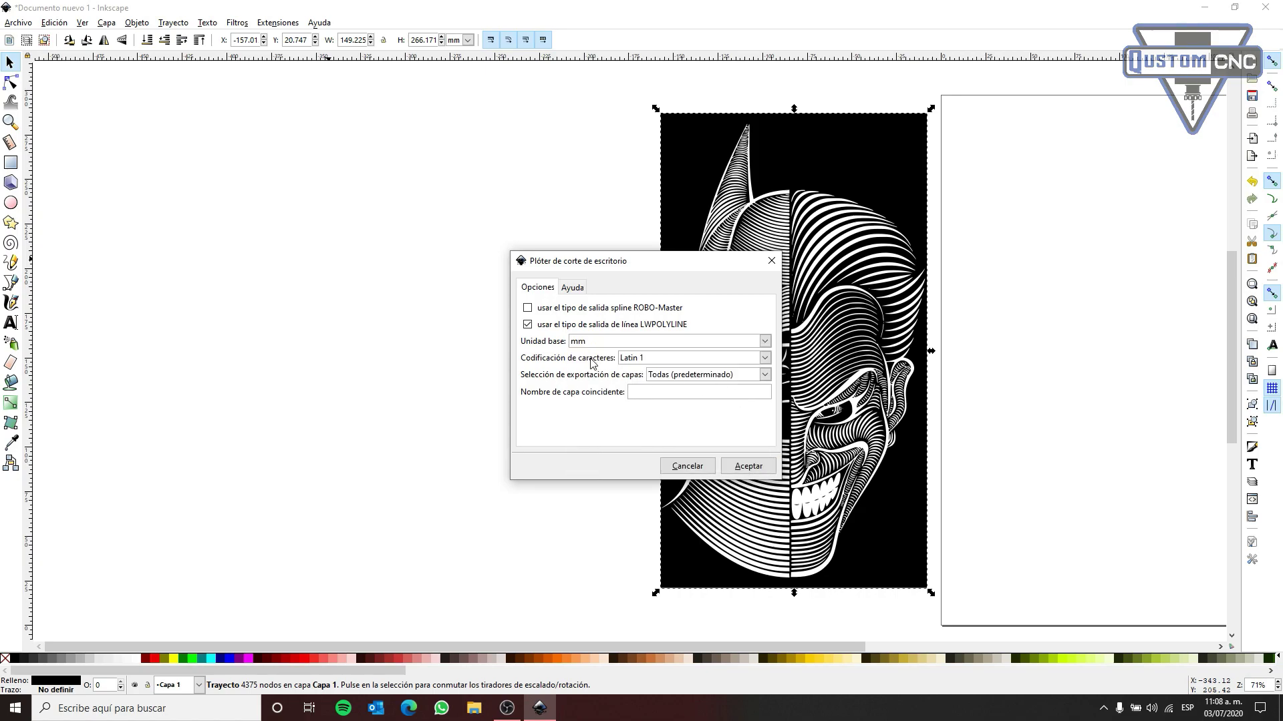
left_click(747, 467)
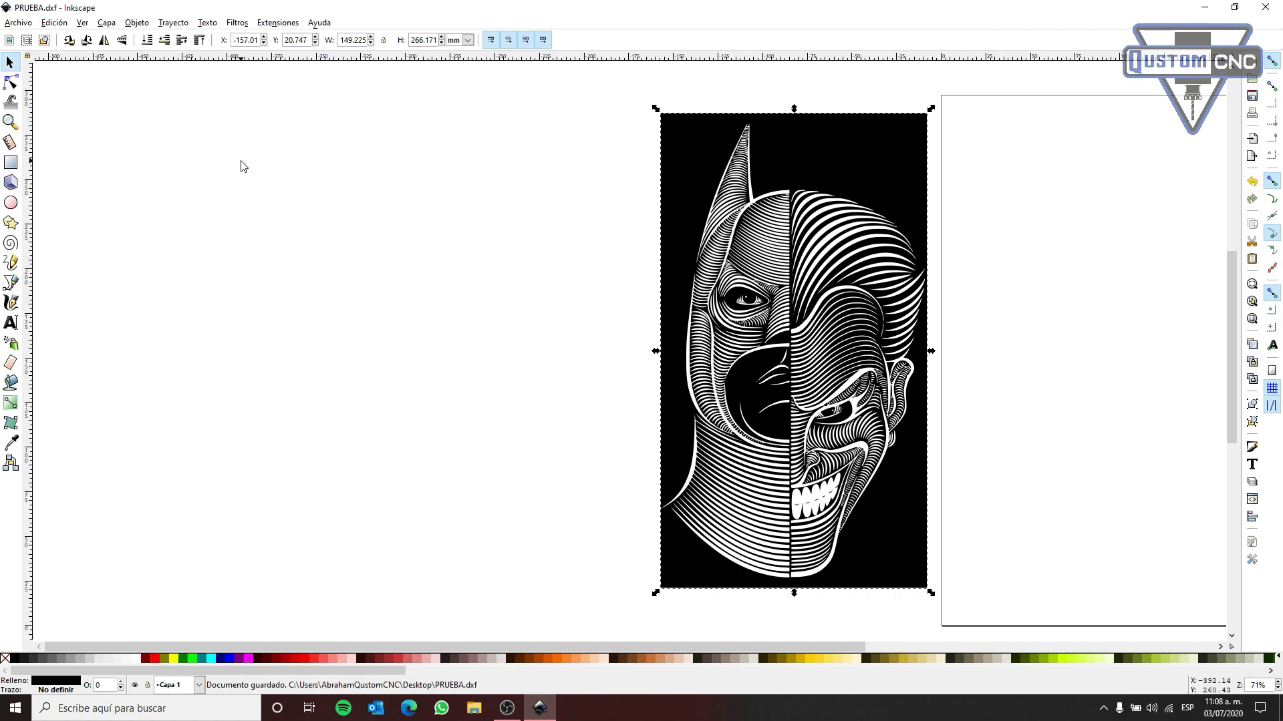
left_click(324, 163)
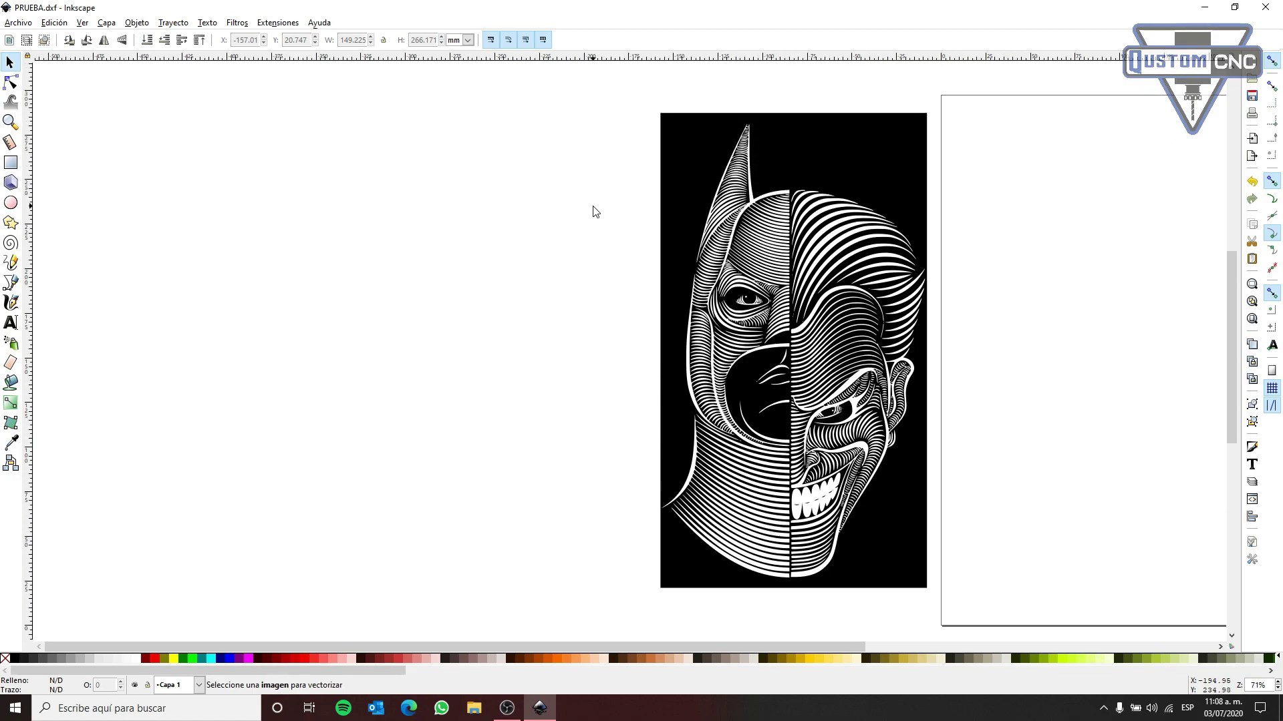
Select the traced vector and scale it up proportionally to about 1112 × 1984 mm
scroll(594, 209, "down", 4)
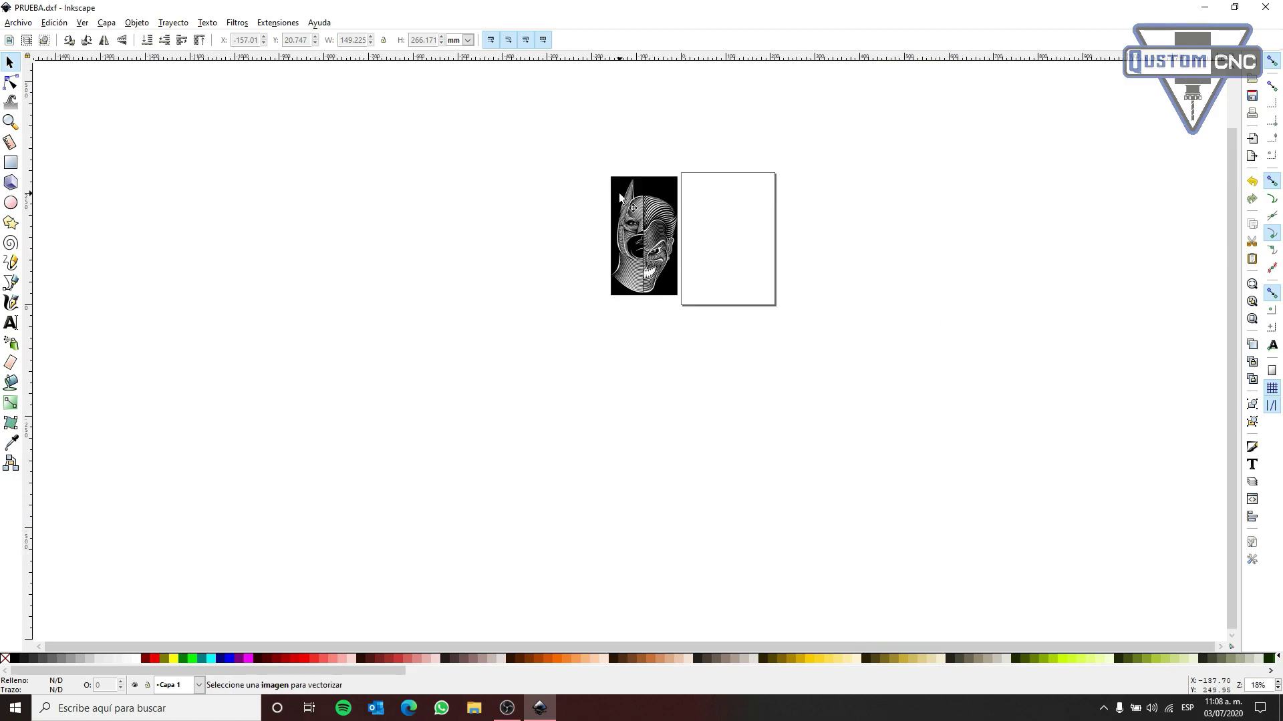
left_click(618, 192)
scroll(655, 193, "down", 3)
scroll(655, 195, "up", 3)
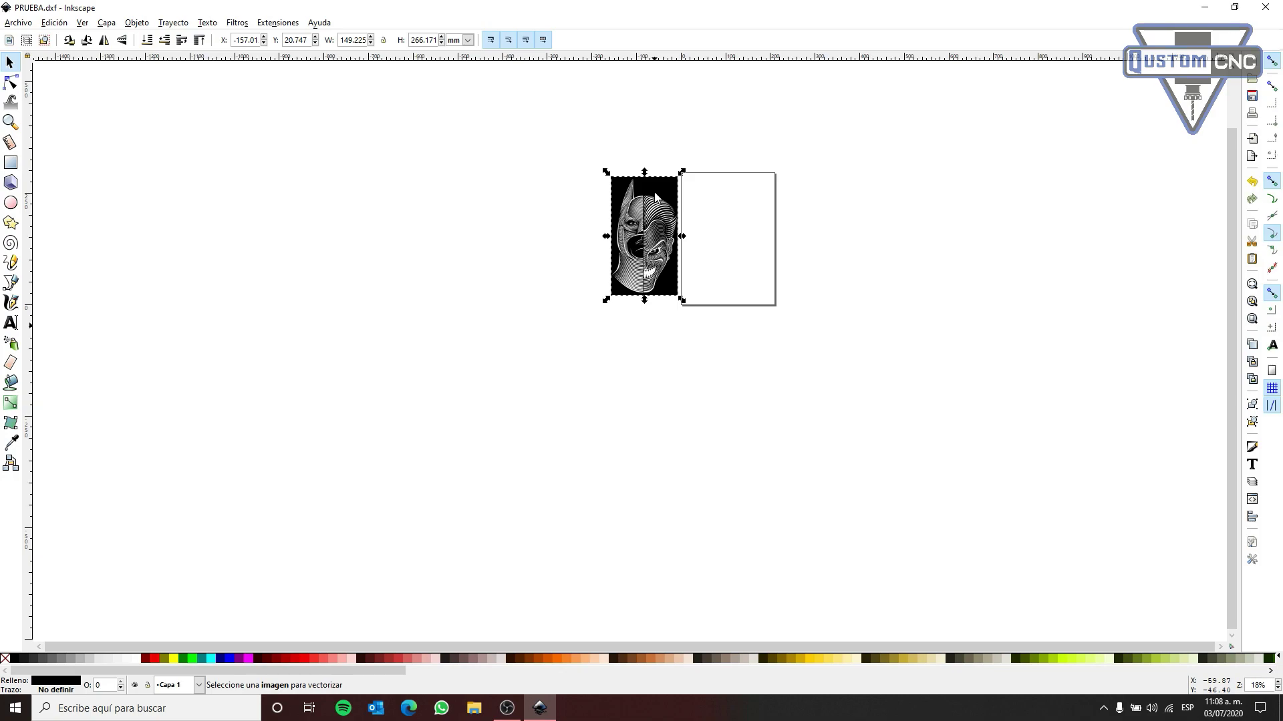
scroll(676, 179, "up", 4)
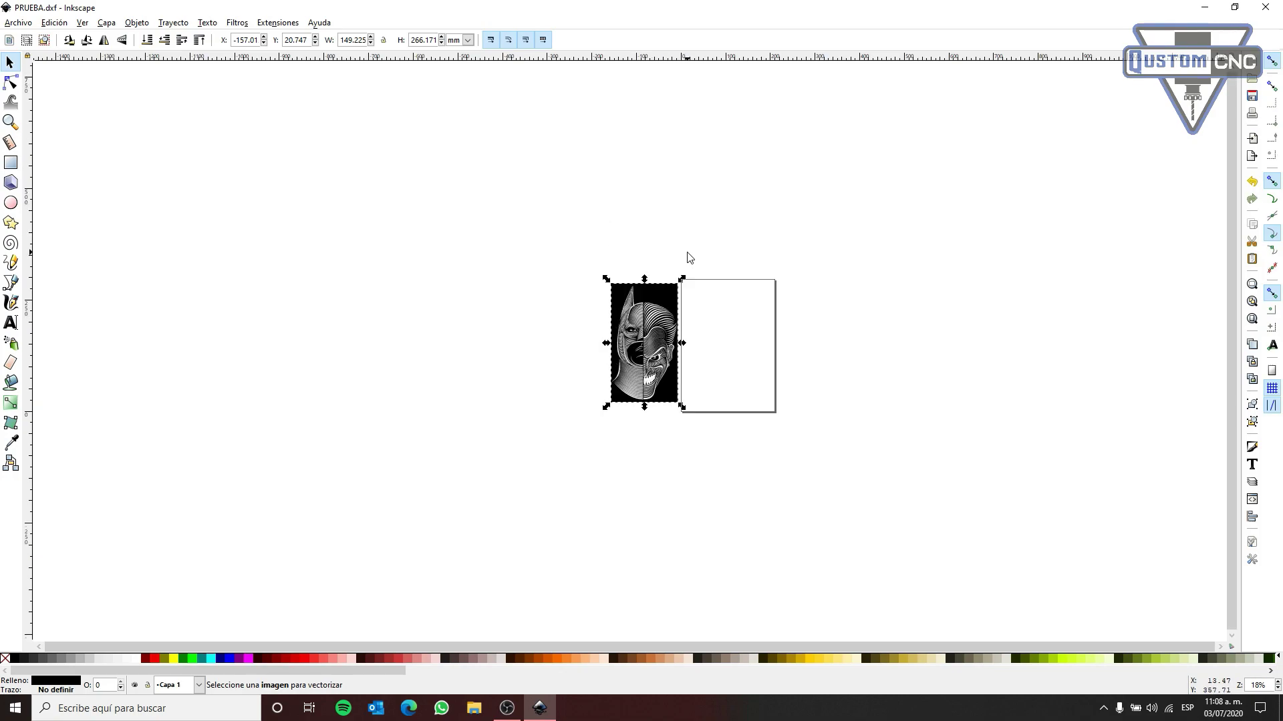
scroll(689, 257, "up", 2)
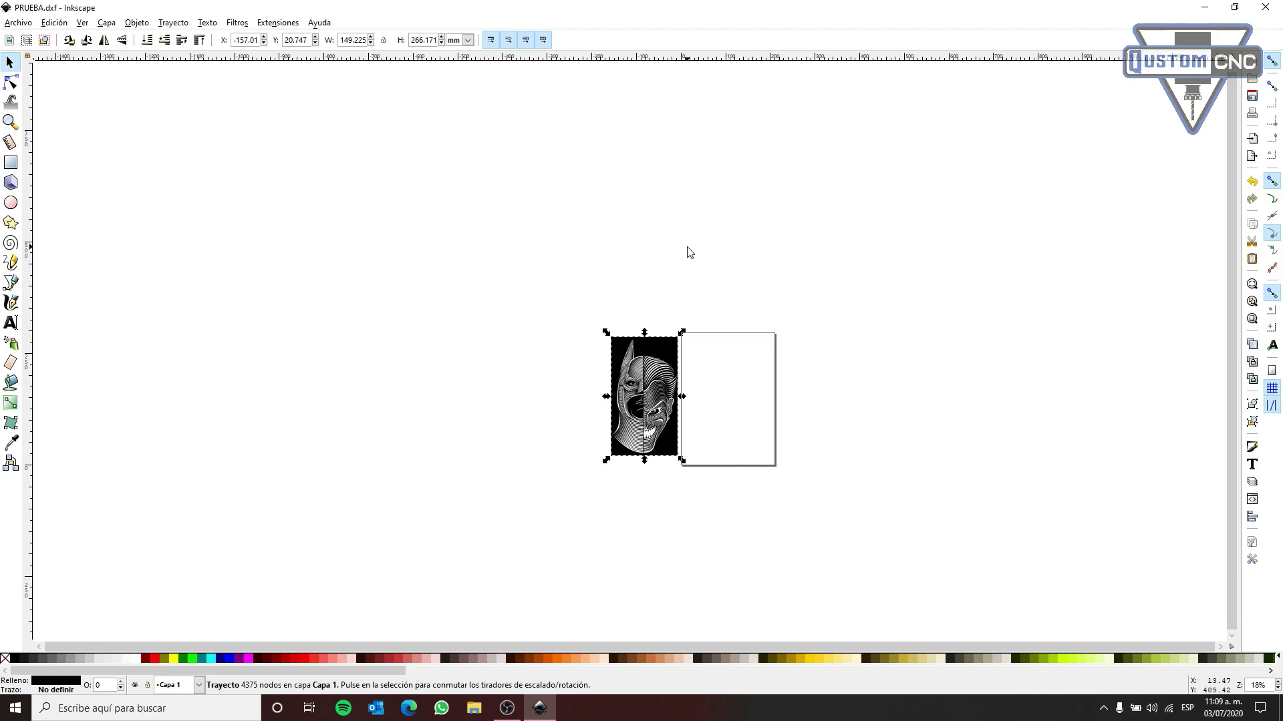
mouse_move(681, 333)
left_mouse_down()
mouse_move(881, 72)
mouse_move(956, 17)
mouse_move(965, 154)
mouse_move(1099, 114)
mouse_move(1117, 137)
mouse_move(1173, 91)
left_mouse_up()
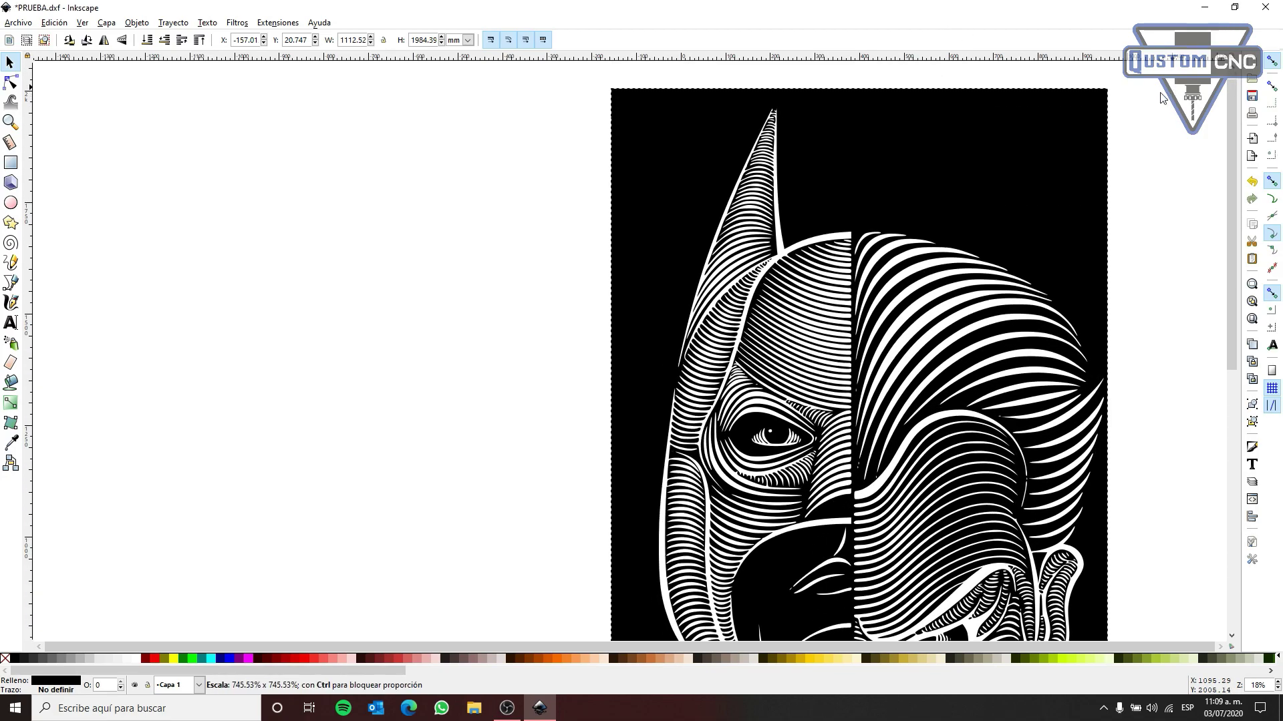
Enlarge the traced vector proportionally to about 1873 × 3341 mm
scroll(960, 225, "down", 1)
scroll(960, 224, "up", 3)
scroll(1045, 187, "down", 3)
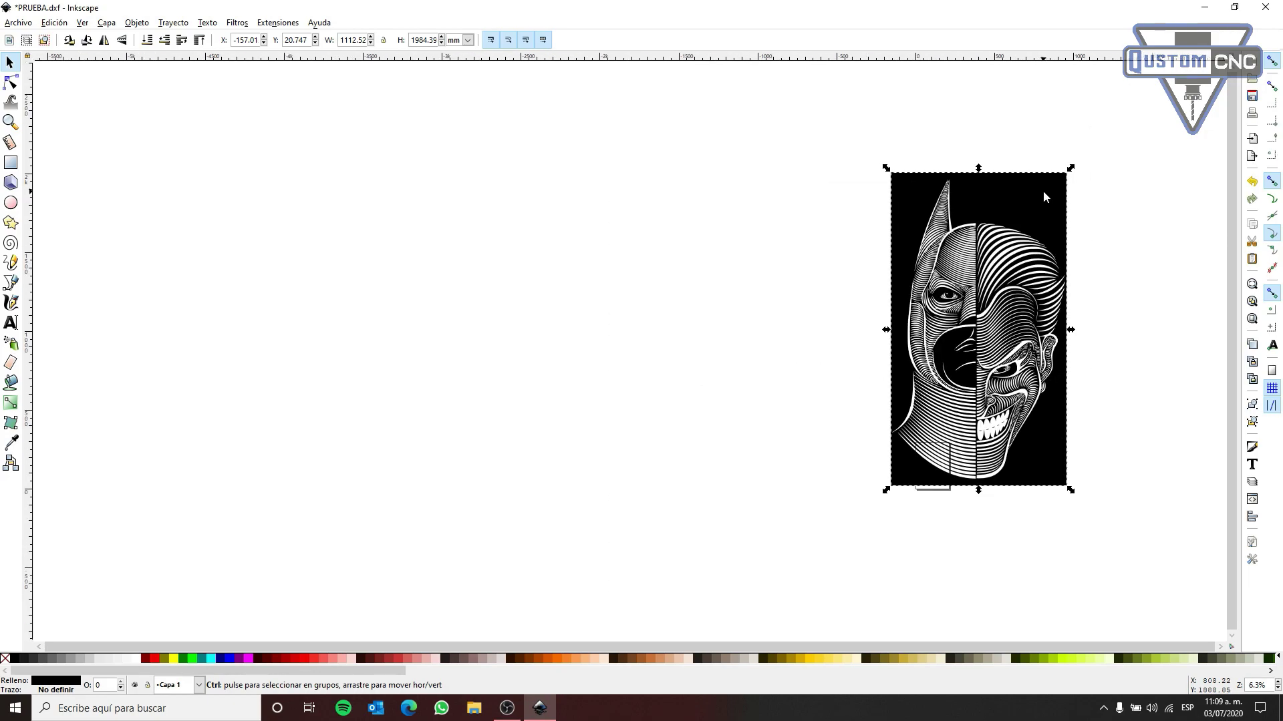
scroll(1113, 212, "up", 1)
mouse_move(1049, 153)
left_mouse_down()
mouse_move(1103, 120)
mouse_move(1140, 67)
mouse_move(1162, 151)
mouse_move(1217, 114)
left_mouse_up()
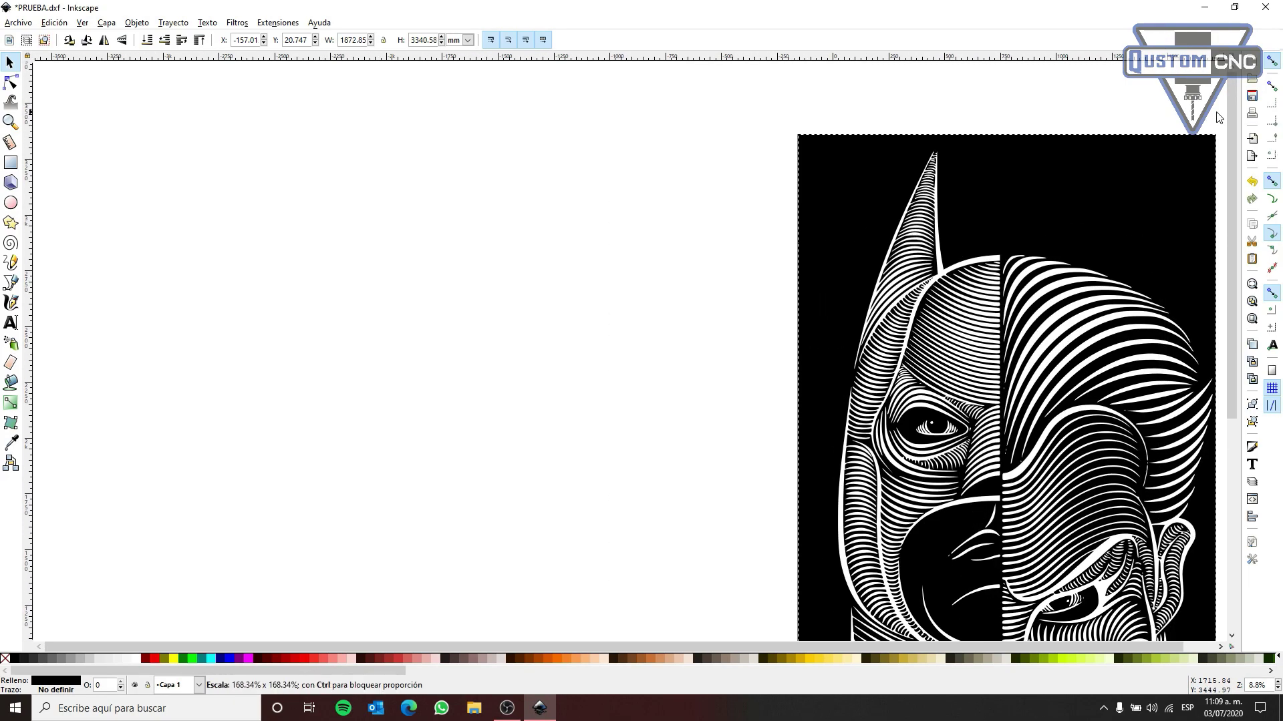
Move the enlarged vector off the page to about X -2151, Y -51 mm
scroll(904, 215, "down", 3)
scroll(903, 231, "down", 3)
scroll(970, 151, "up", 1)
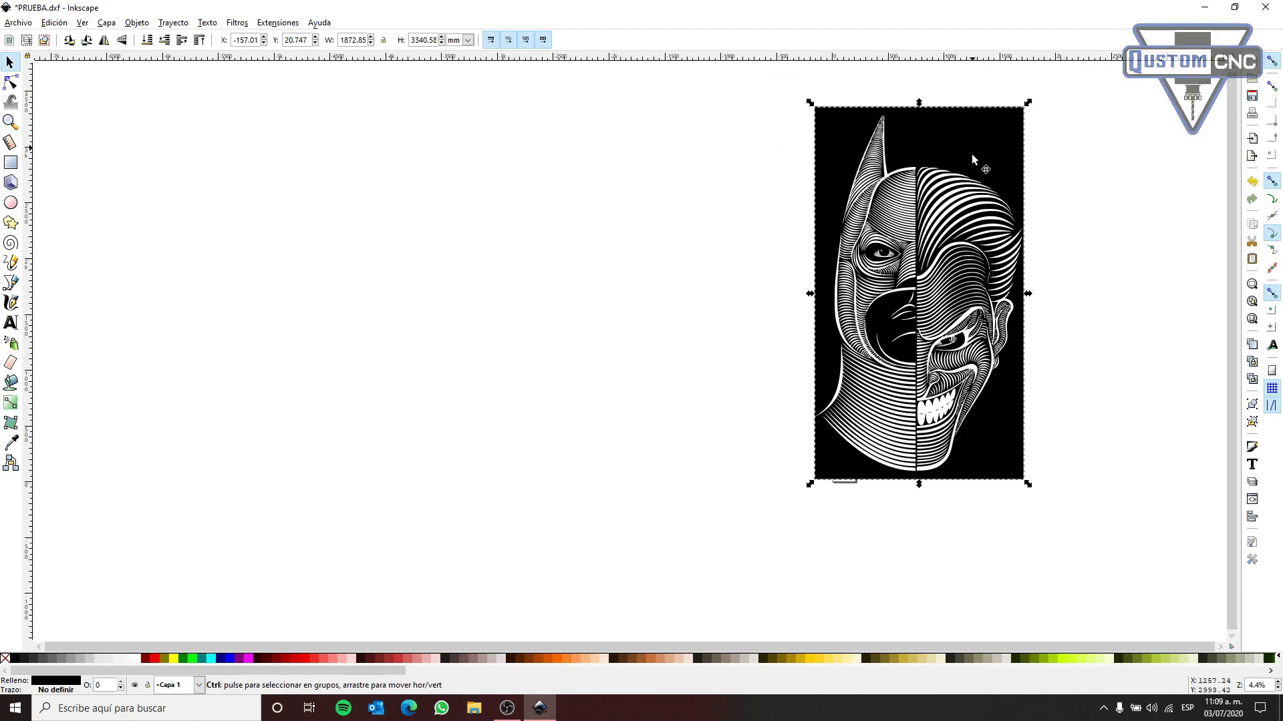
left_click_drag(970, 151, 747, 159)
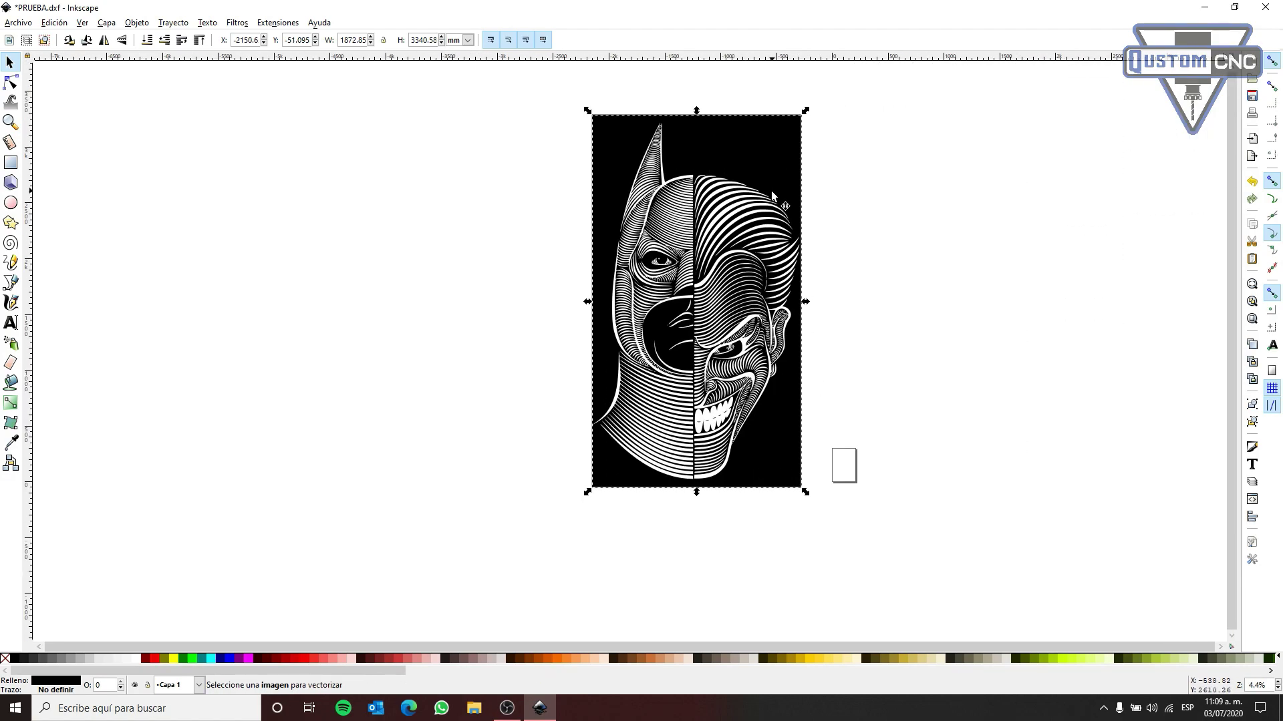
Scale the vector up proportionally to about 3310 × 5903 mm and examine its edge quality up close
mouse_move(805, 110)
left_mouse_down()
mouse_move(982, 6)
mouse_move(924, 171)
left_mouse_up()
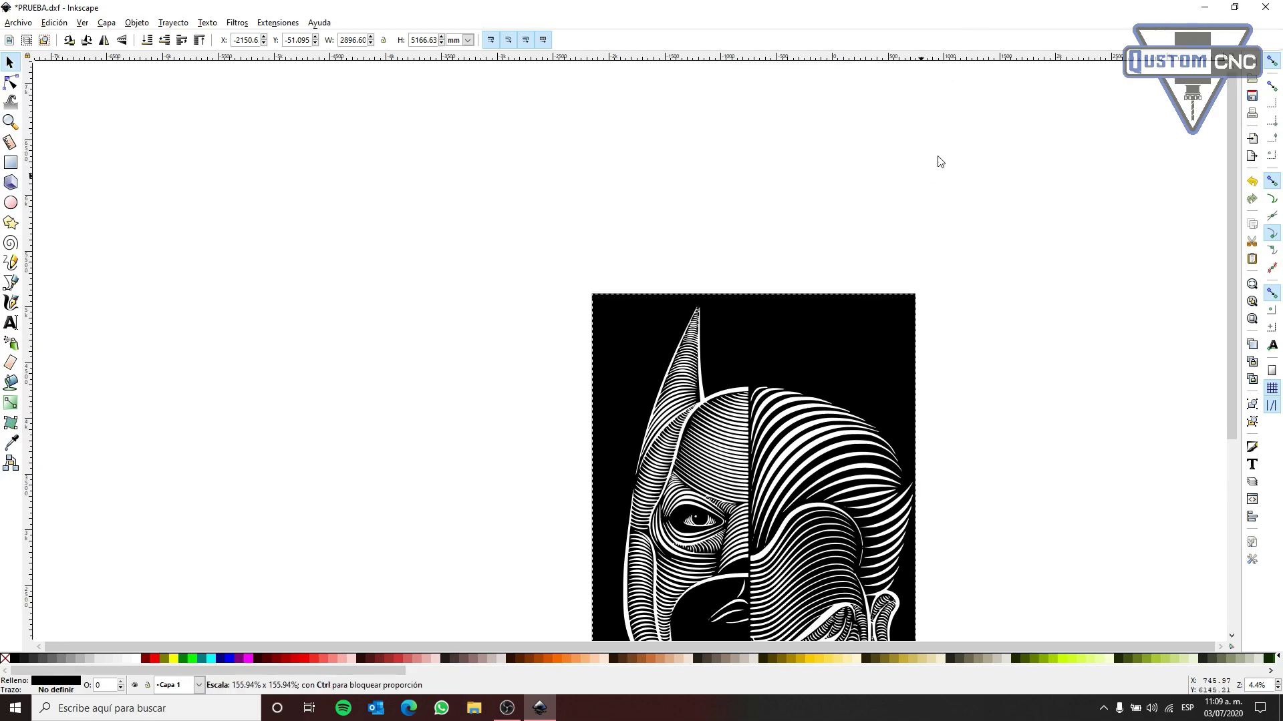
scroll(925, 172, "down", 10)
scroll(599, 211, "up", 4)
scroll(519, 216, "up", 5)
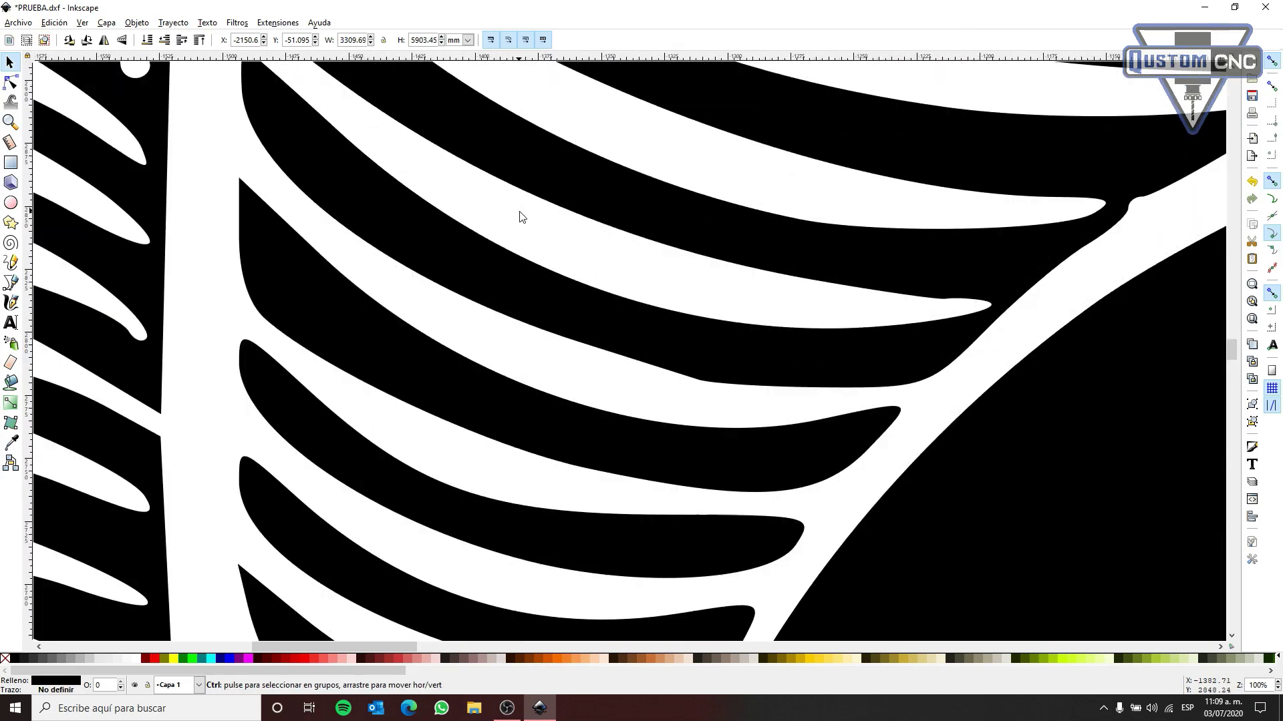
scroll(565, 284, "down", 12)
scroll(561, 291, "up", 4)
scroll(555, 298, "down", 3)
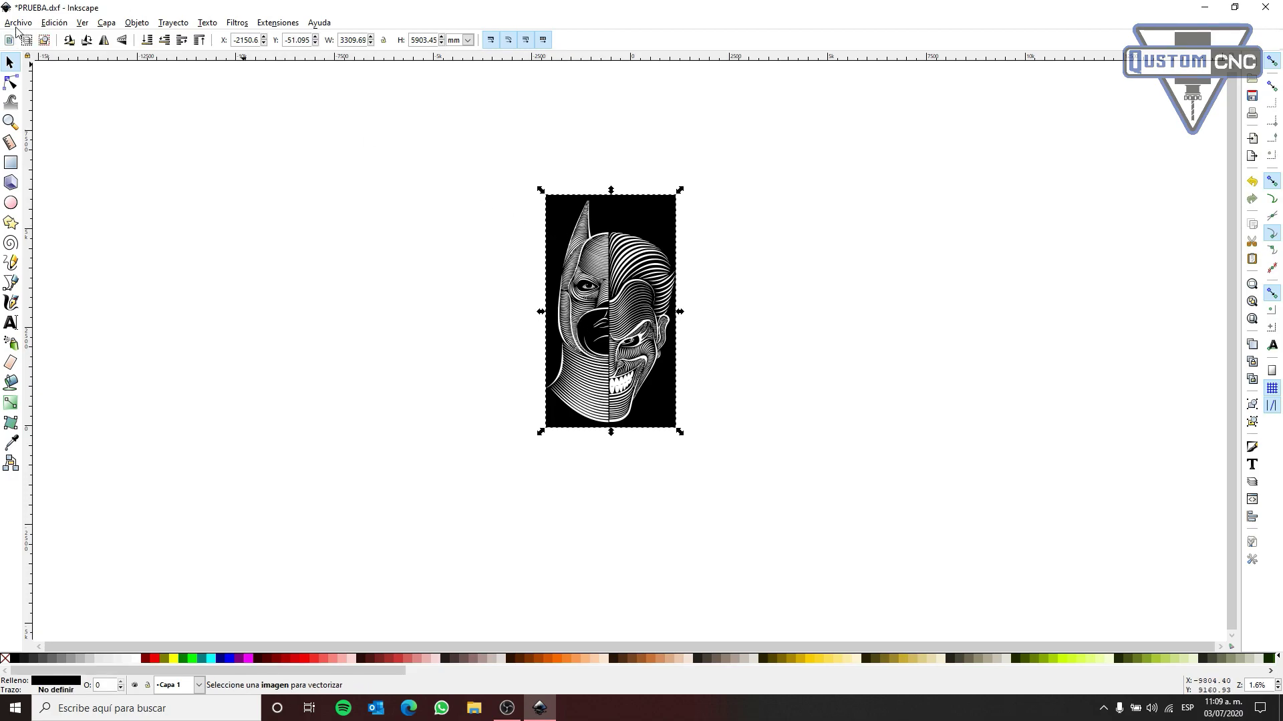
Open the PNG export for the selected vector and choose the Desktop as the destination folder
left_click(17, 24)
left_click(59, 168)
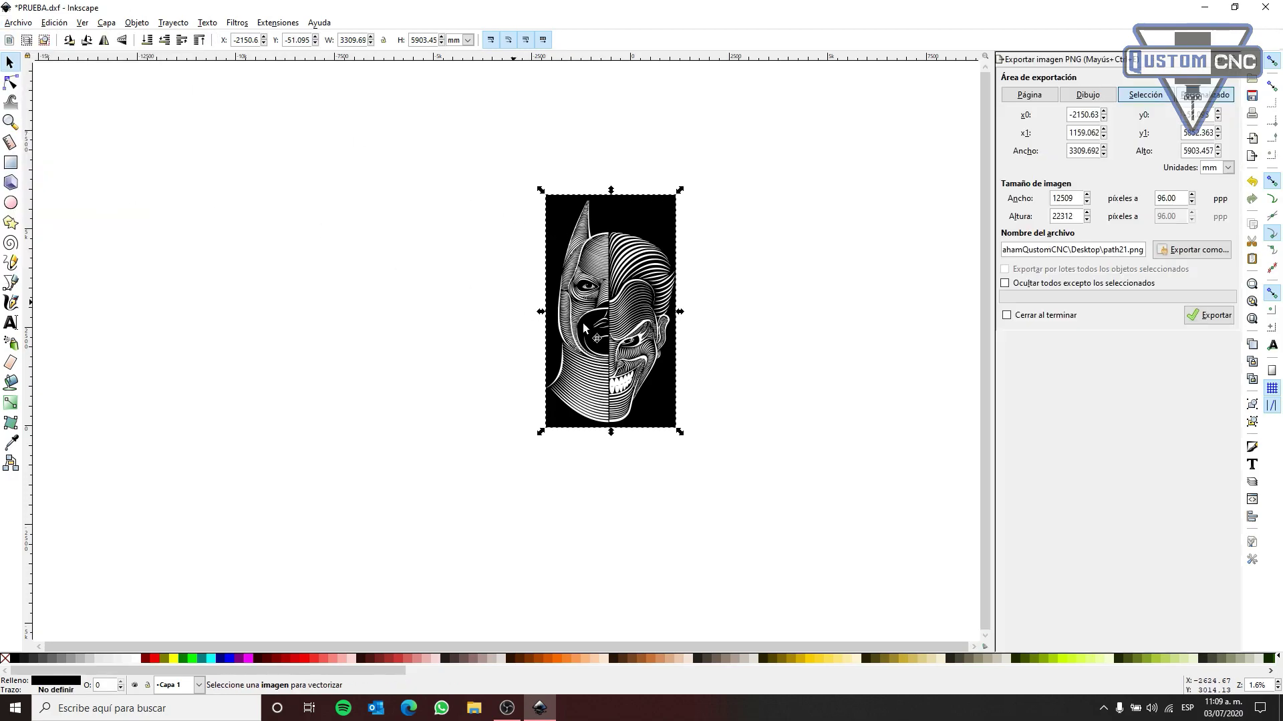
left_click(1170, 250)
scroll(40, 153, "down", 2)
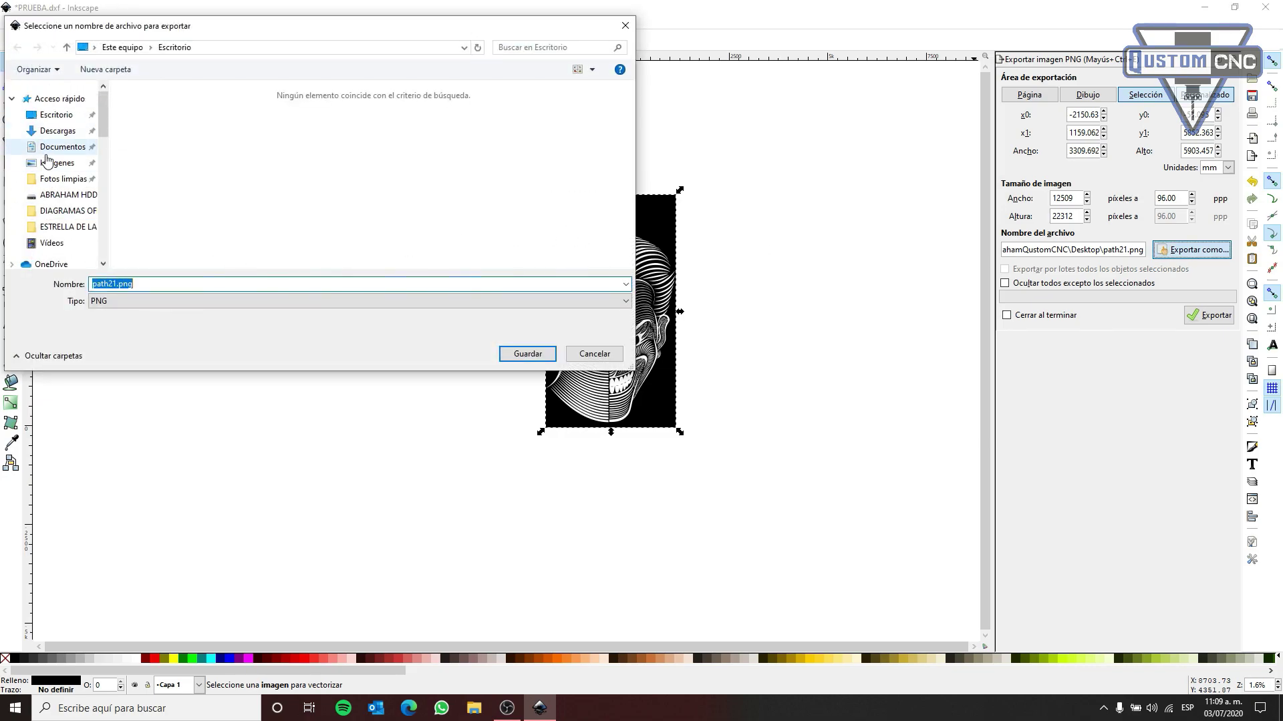
left_click(42, 196)
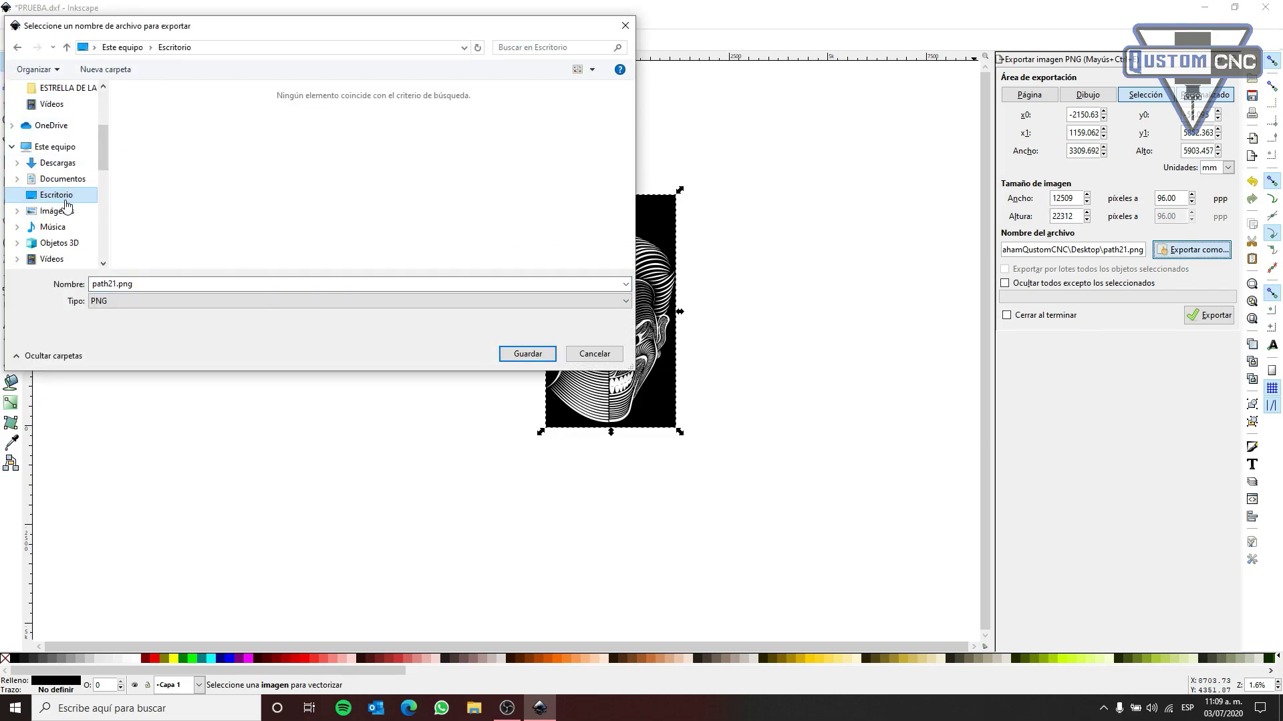
Name the PNG file PRUEBA, save the file name and export the image
double_click(118, 283)
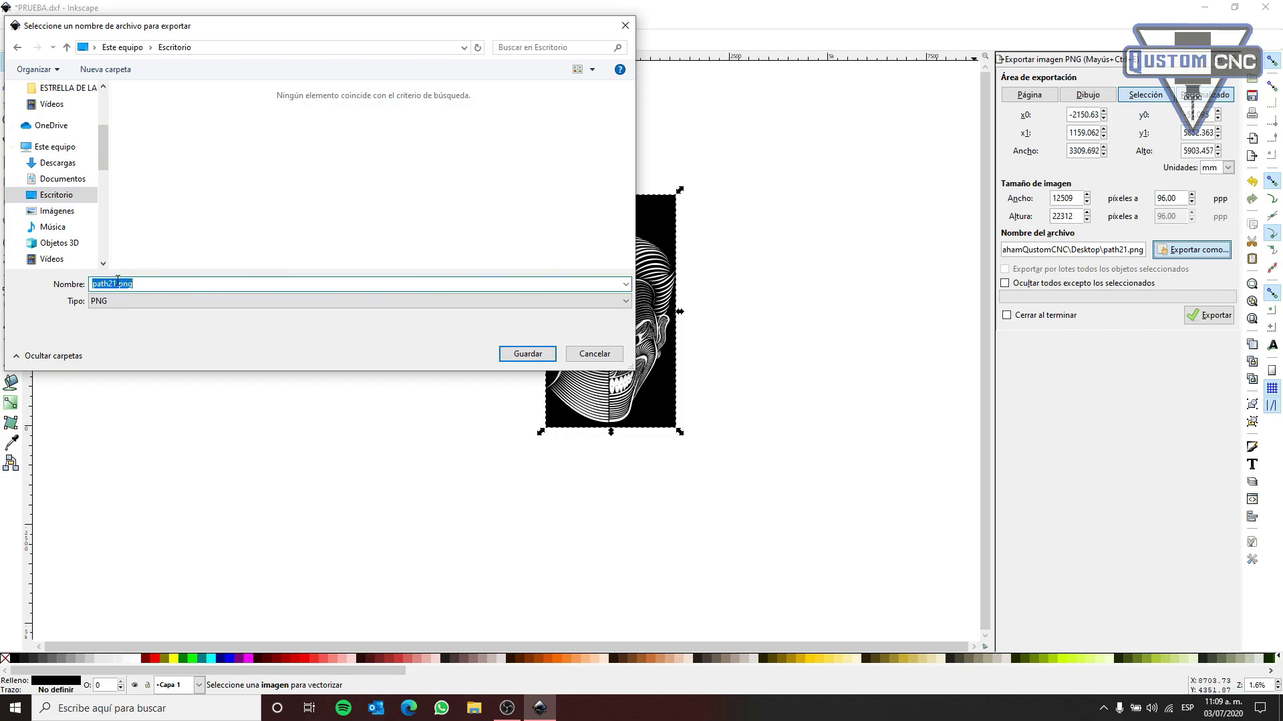
type("priub")
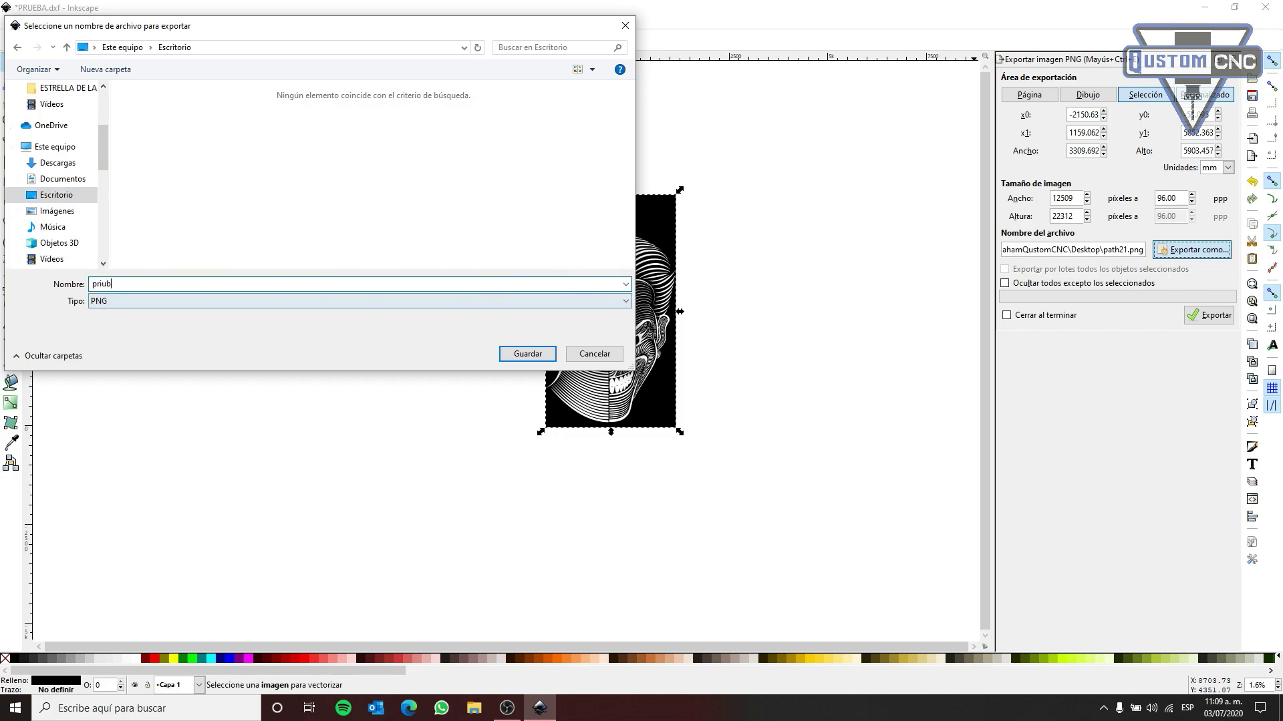
key("BackSpace")
key("BackSpace")
key("BackSpace")
key("BackSpace")
key("BackSpace")
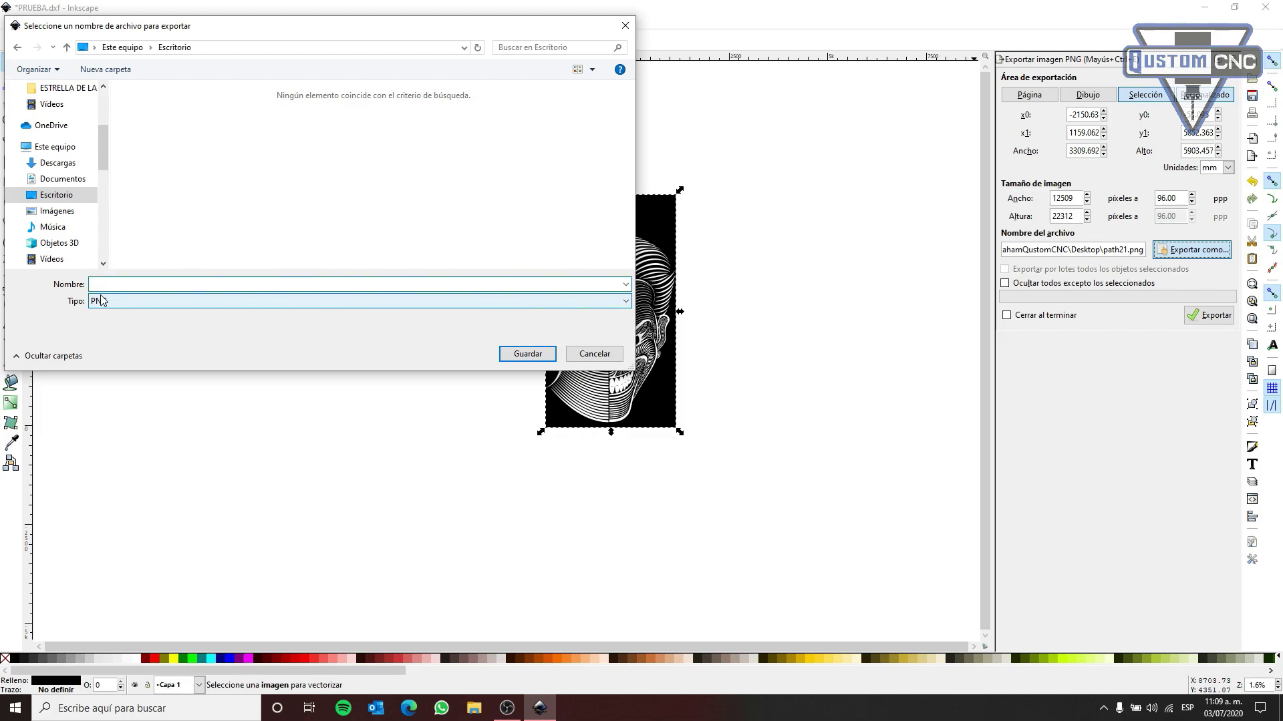
type("PRUEBA")
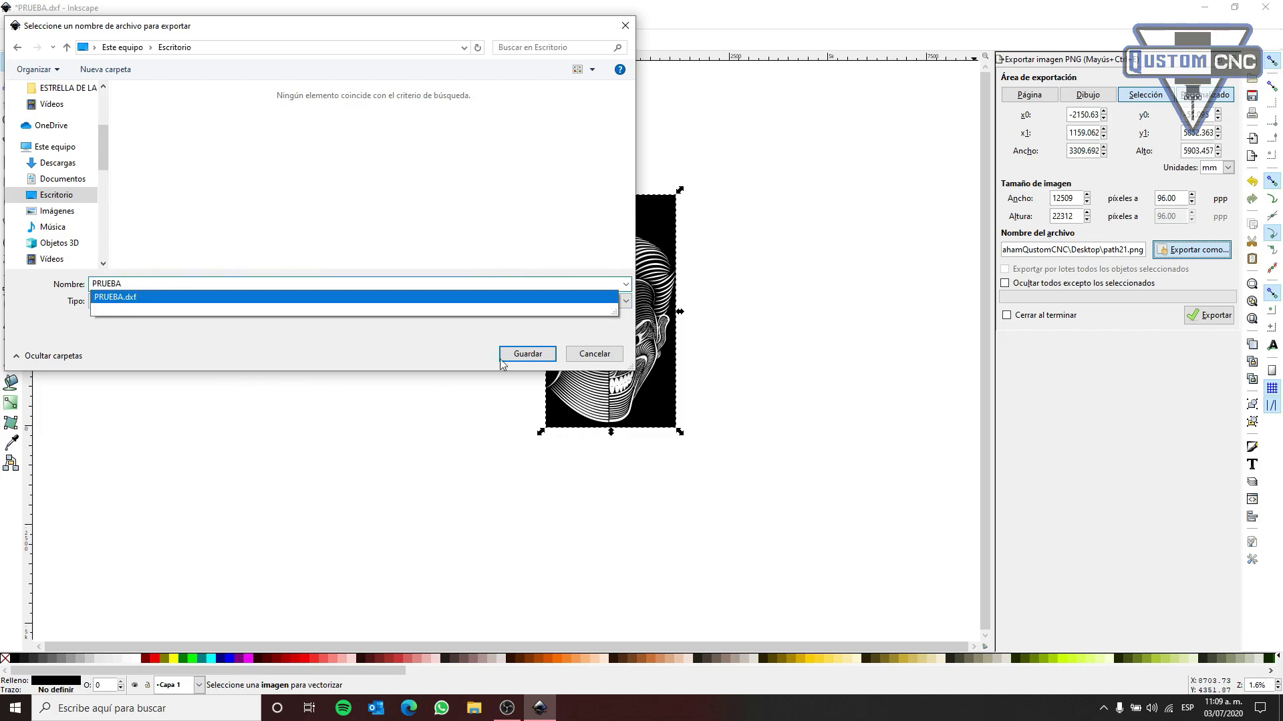
left_click(527, 353)
left_click(1208, 315)
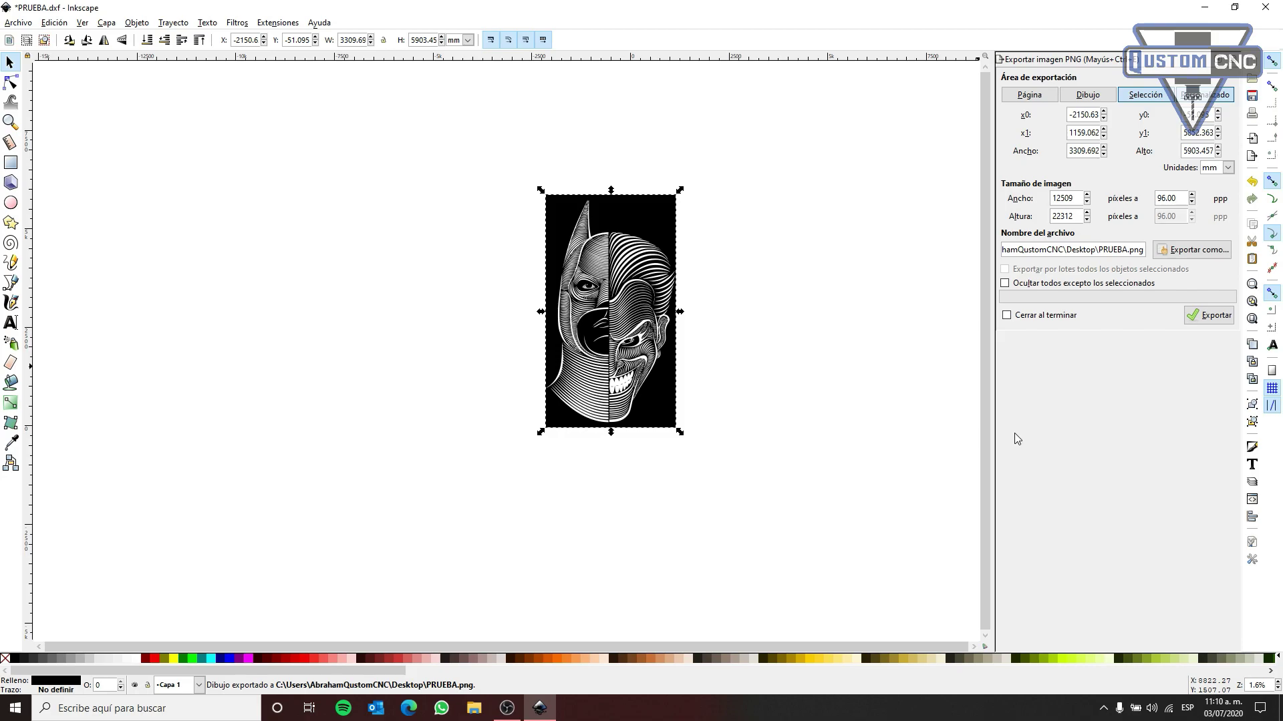
Show the Windows desktop and select the exported PRUEBA.dxf and PRUEBA.png files
left_click(1280, 709)
left_click_drag(122, 289, 20, 175)
left_click_drag(28, 274, 1243, 208)
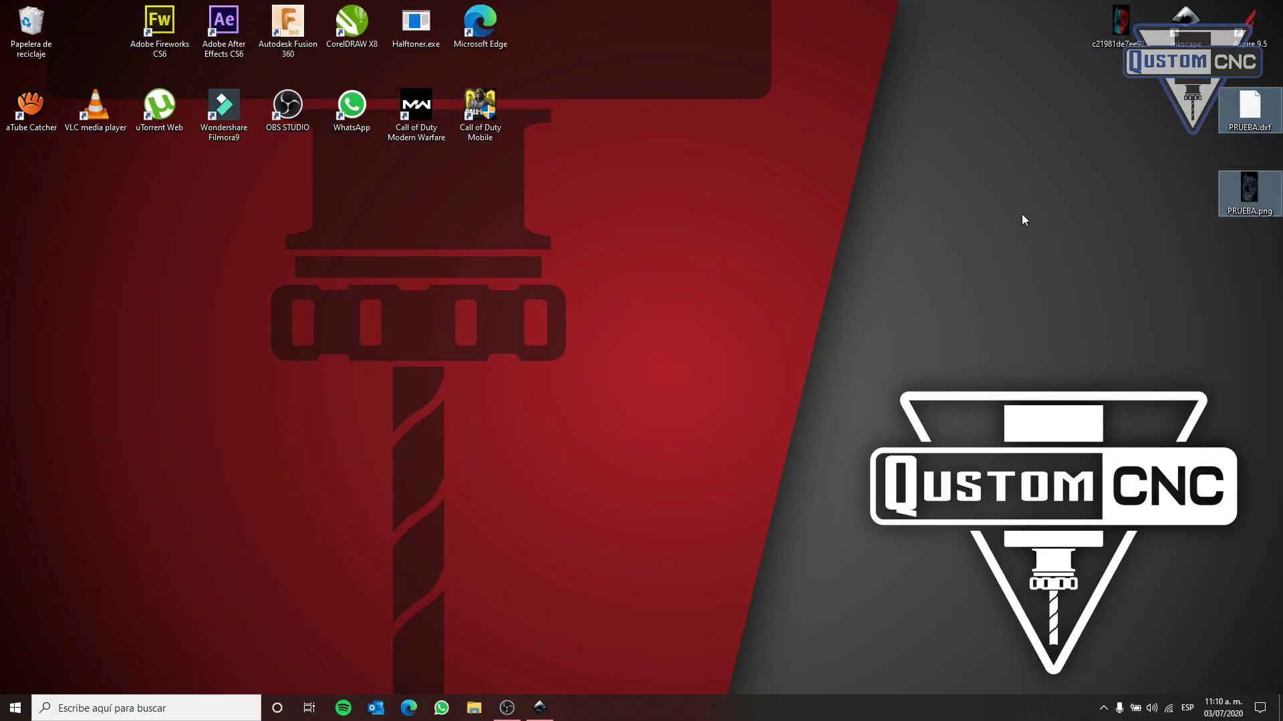
Open PRUEBA.png in the Photos viewer, examine the line detail around the eye, and close the viewer
double_click(1238, 209)
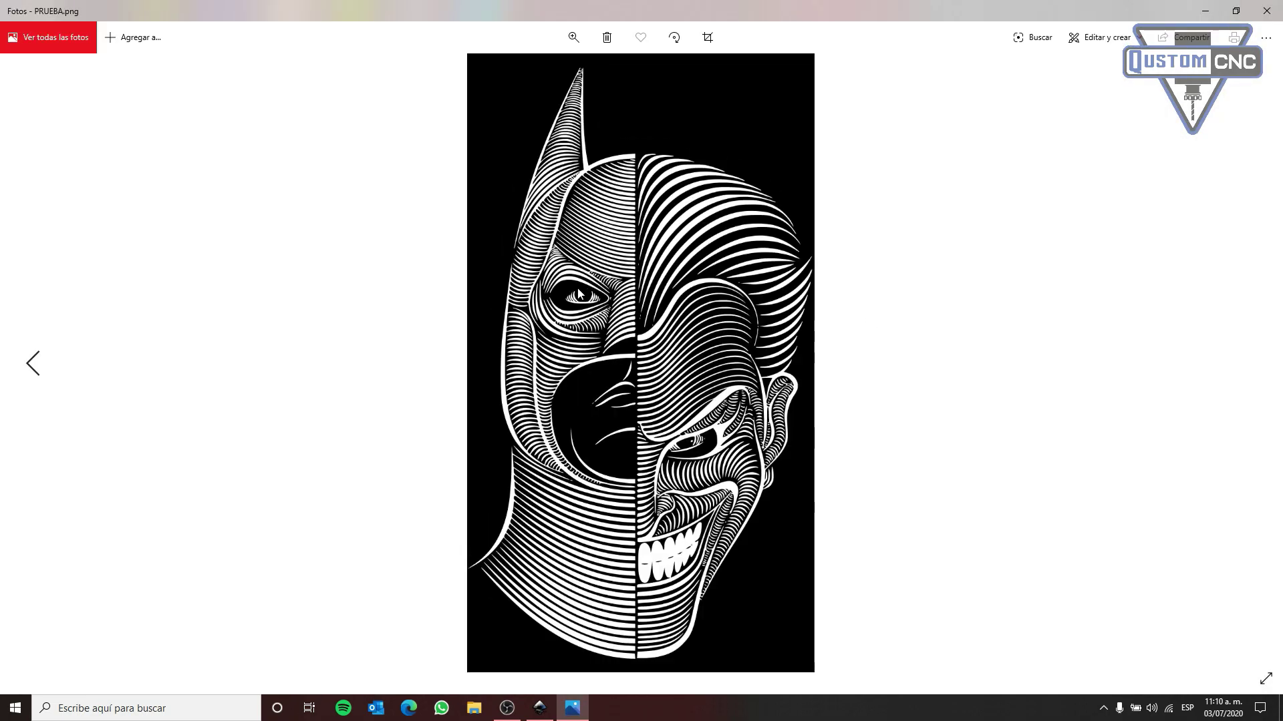
scroll(578, 294, "up", 5)
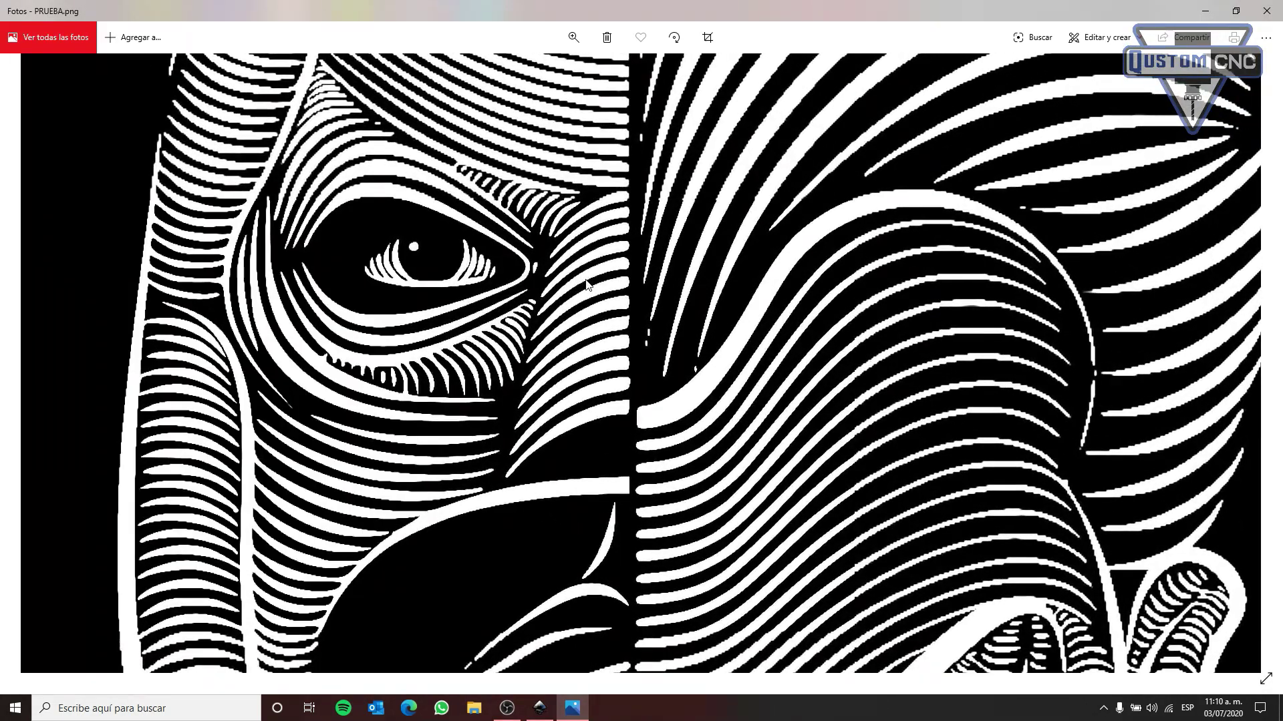
scroll(847, 256, "down", 3)
key("alt+F4")
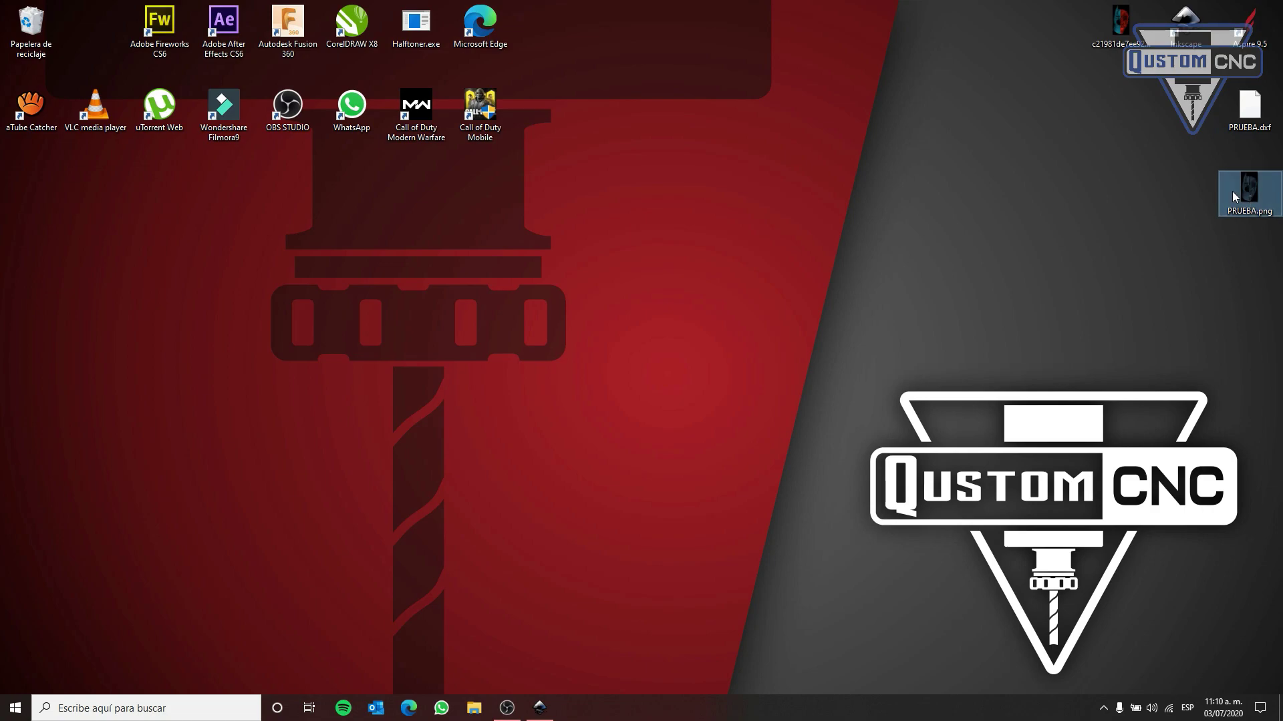
Close the PRUEBA.dxf document in Inkscape, discarding the changes and declining to save an SVG copy
mouse_move(1234, 194)
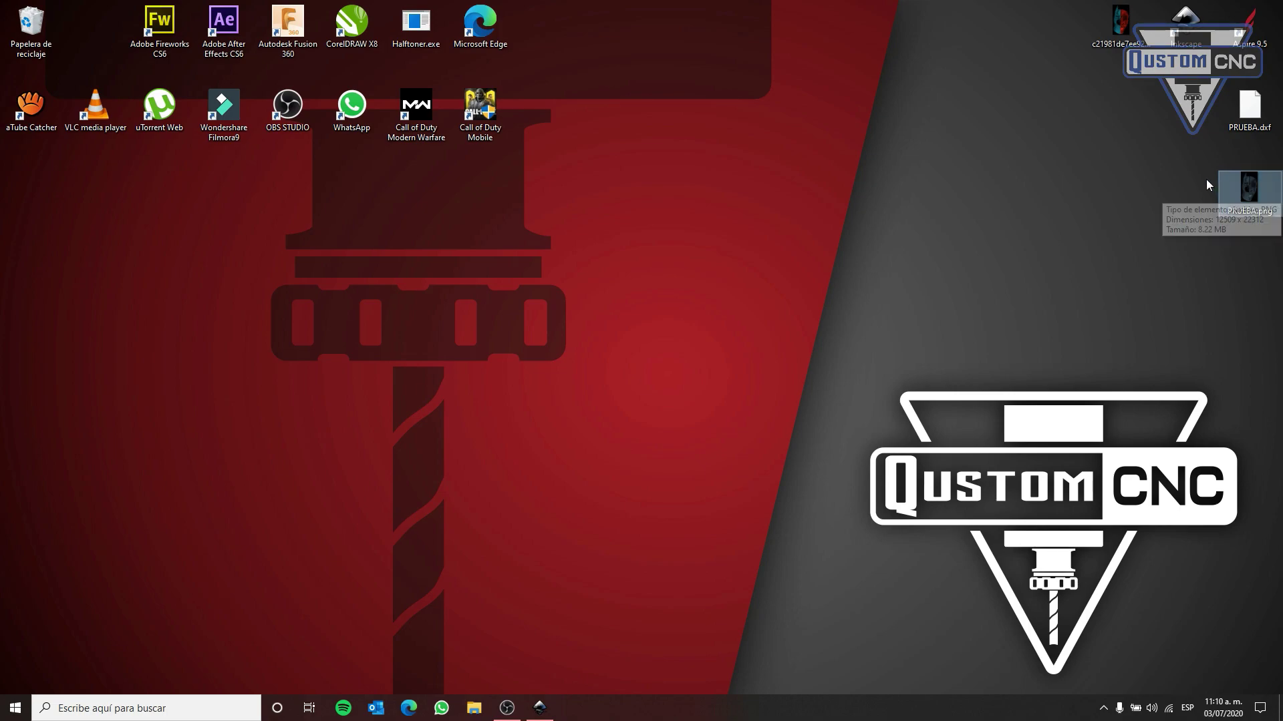
left_click(1241, 187)
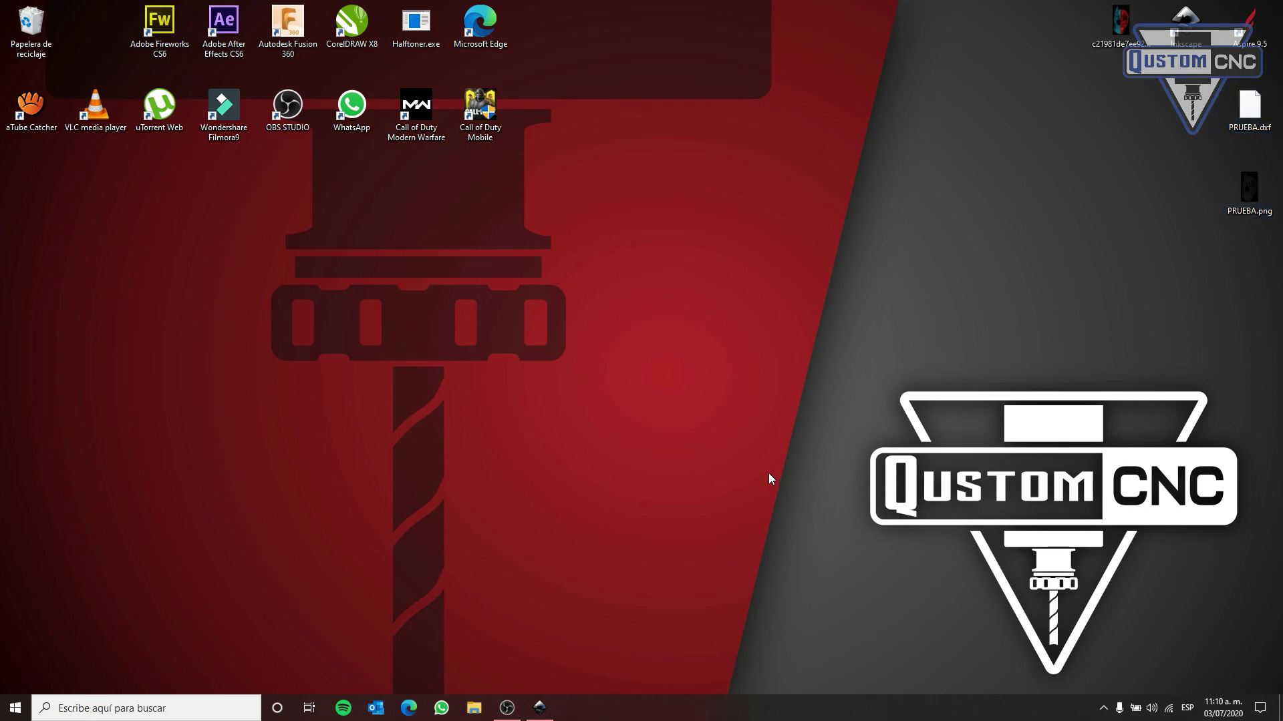
left_click(554, 705)
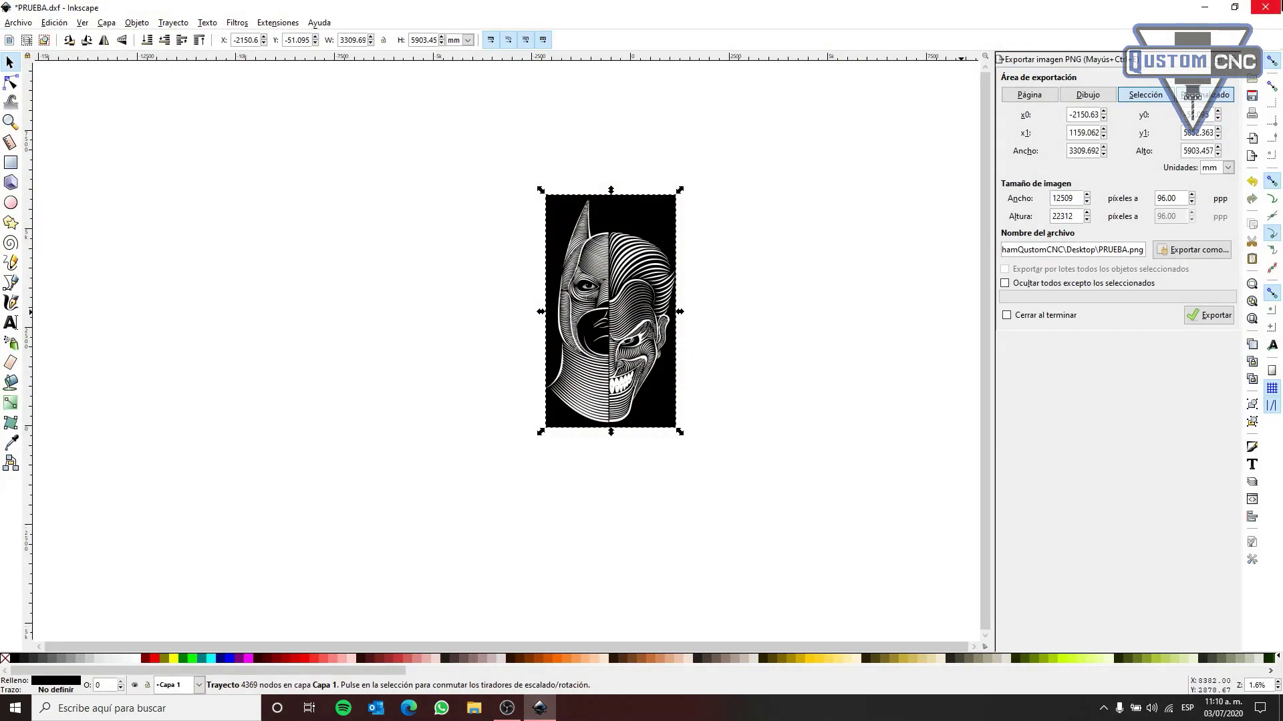
left_click(1265, 9)
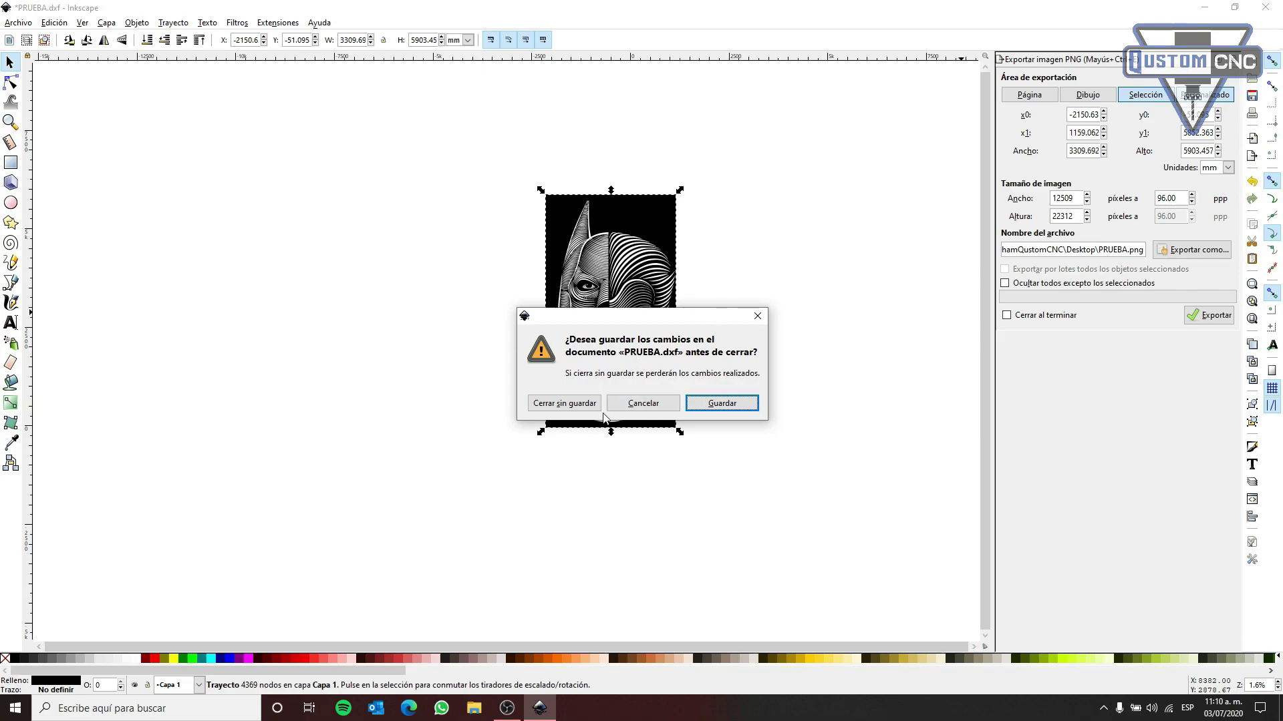
left_click(592, 410)
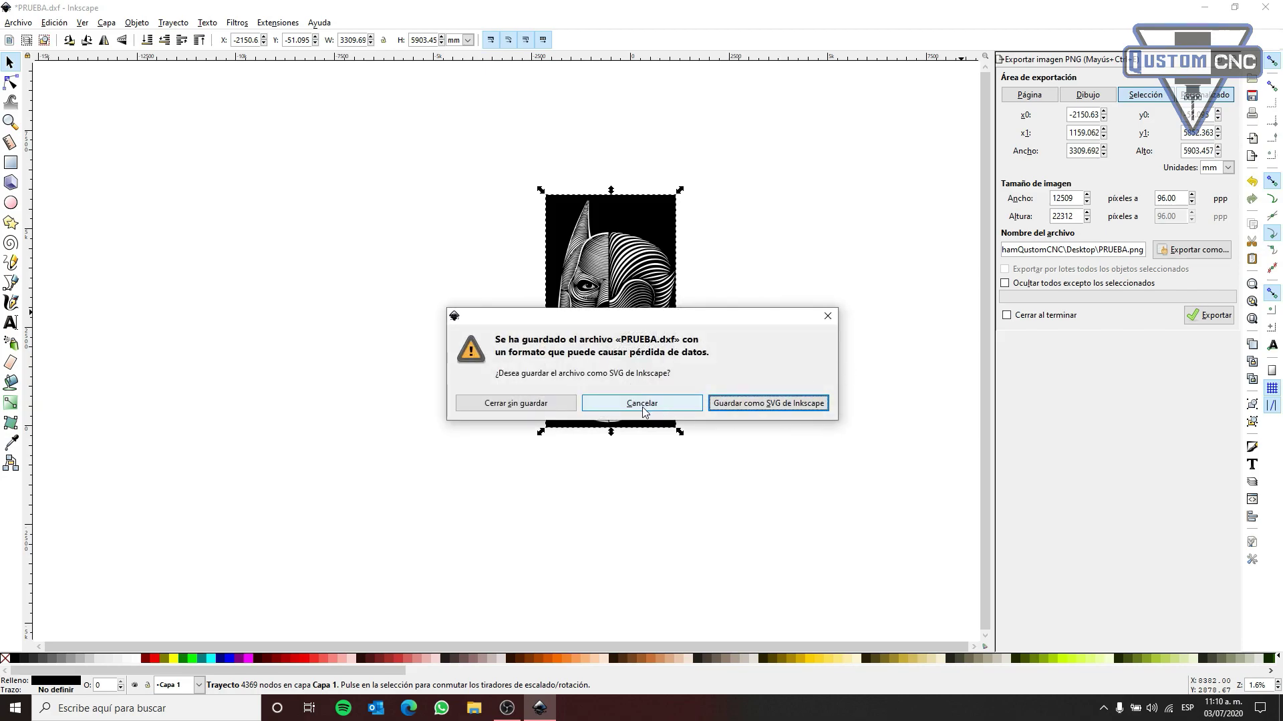
left_click(548, 409)
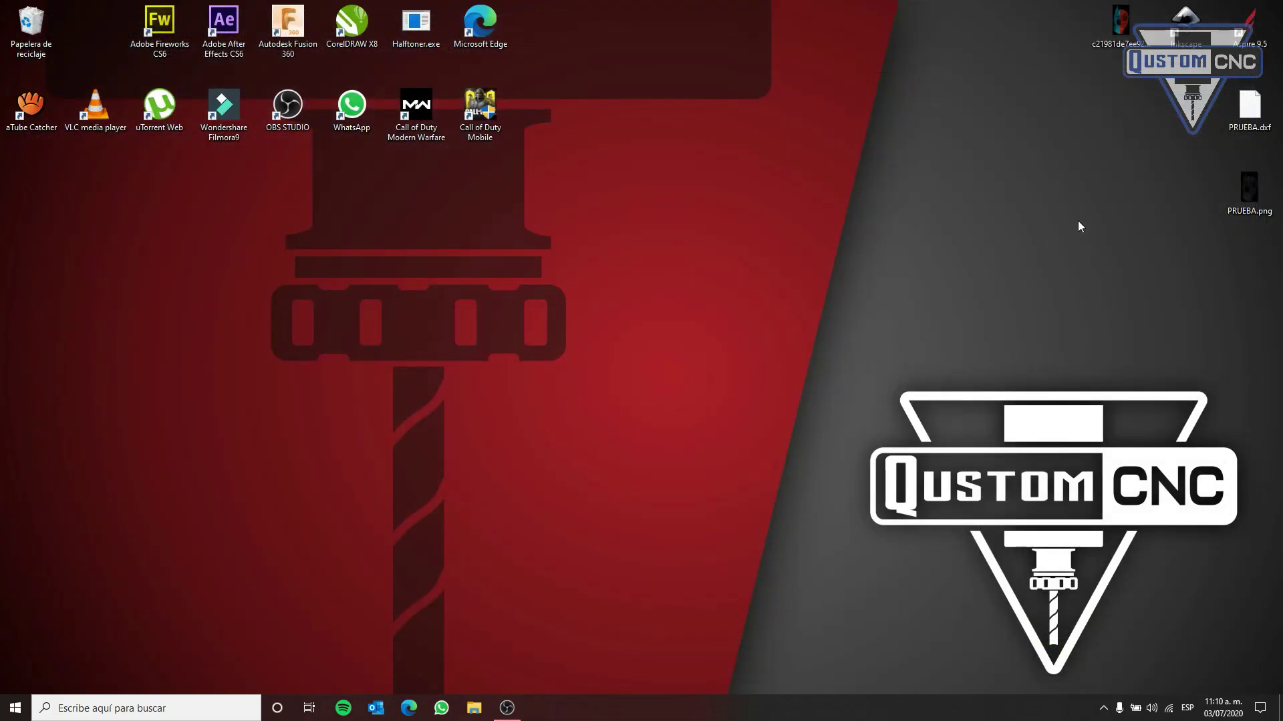
Switch to Aspire and create a new single-sided job, 1220 × 2440 mm and 15.5 mm thick, with the origin at the lower-left corner
double_click(1249, 25)
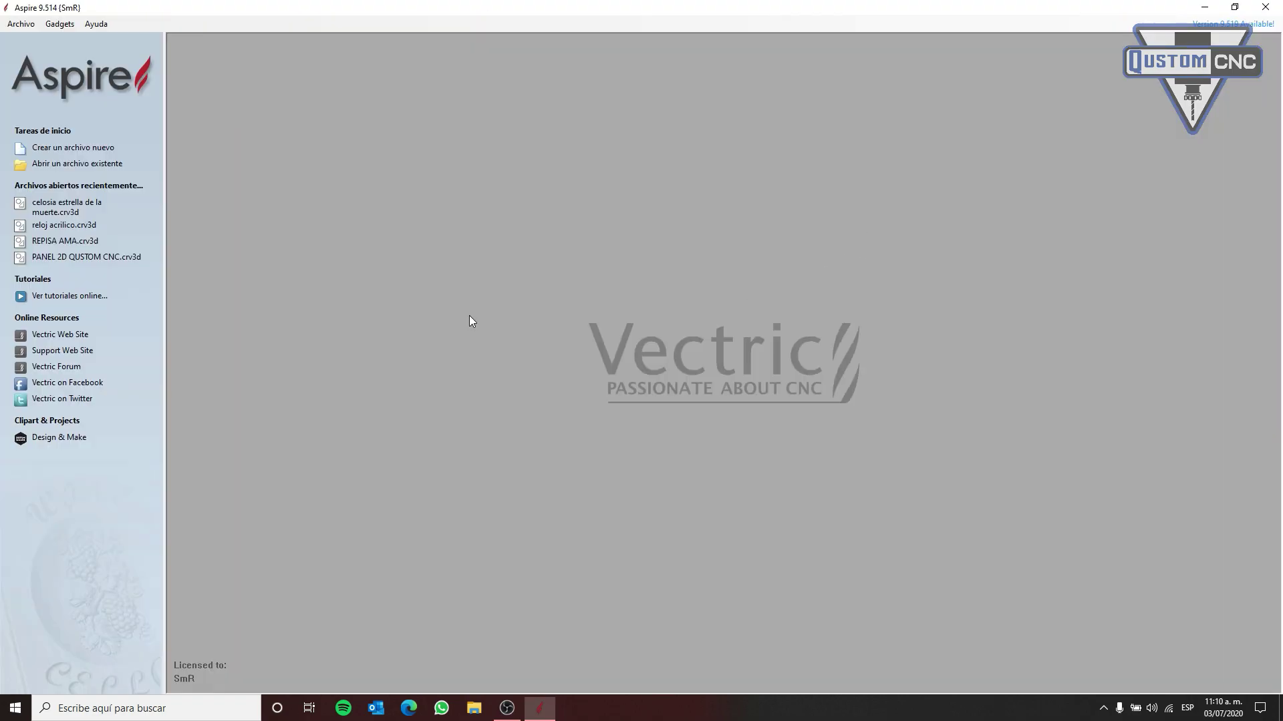
left_click(70, 148)
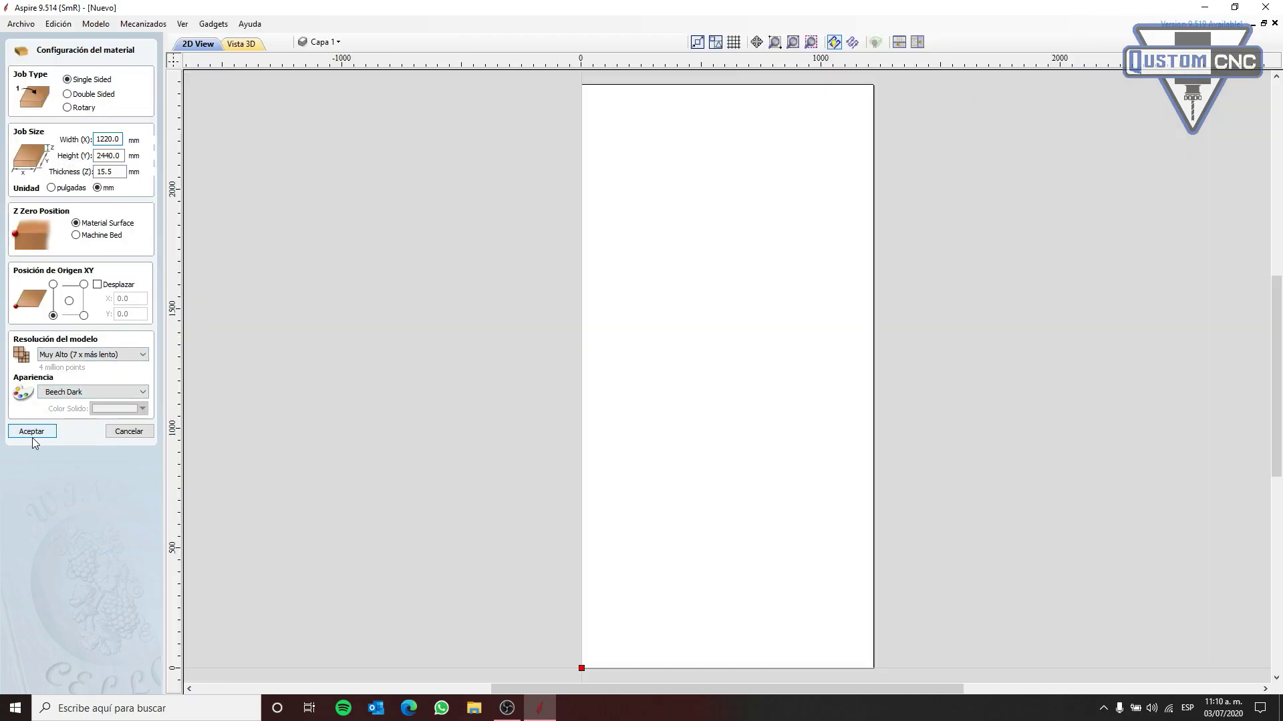
left_click(32, 433)
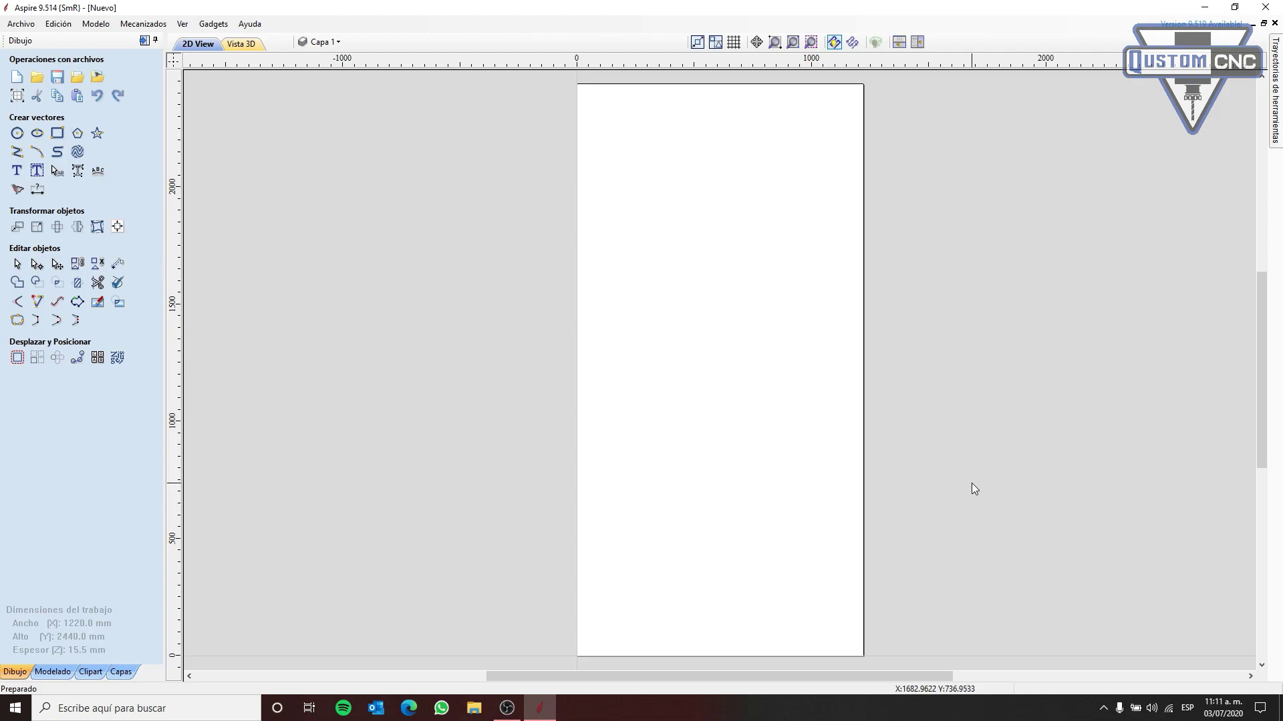
Import PRUEBA.dxf from the desktop onto the job sheet, deselect its vectors and examine the imported drawing
left_click(1280, 708)
left_click_drag(1248, 110, 717, 336)
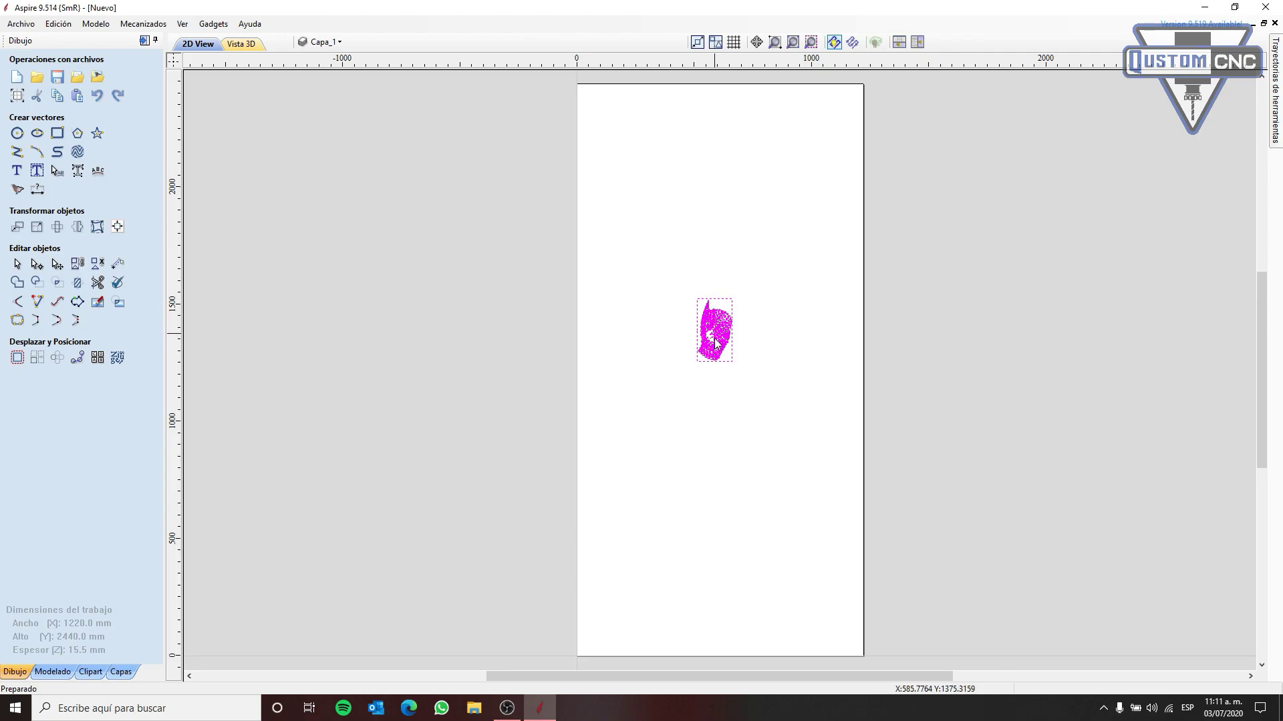
scroll(715, 344, "up", 1)
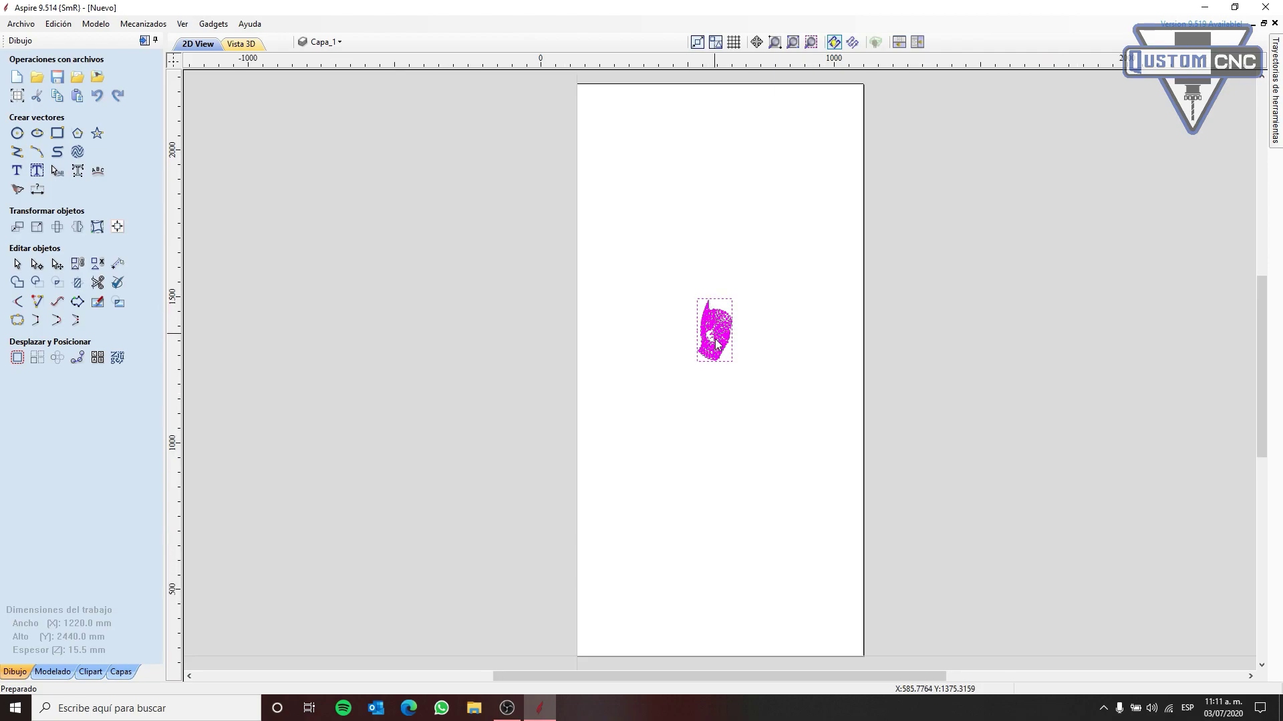
scroll(599, 302, "up", 1)
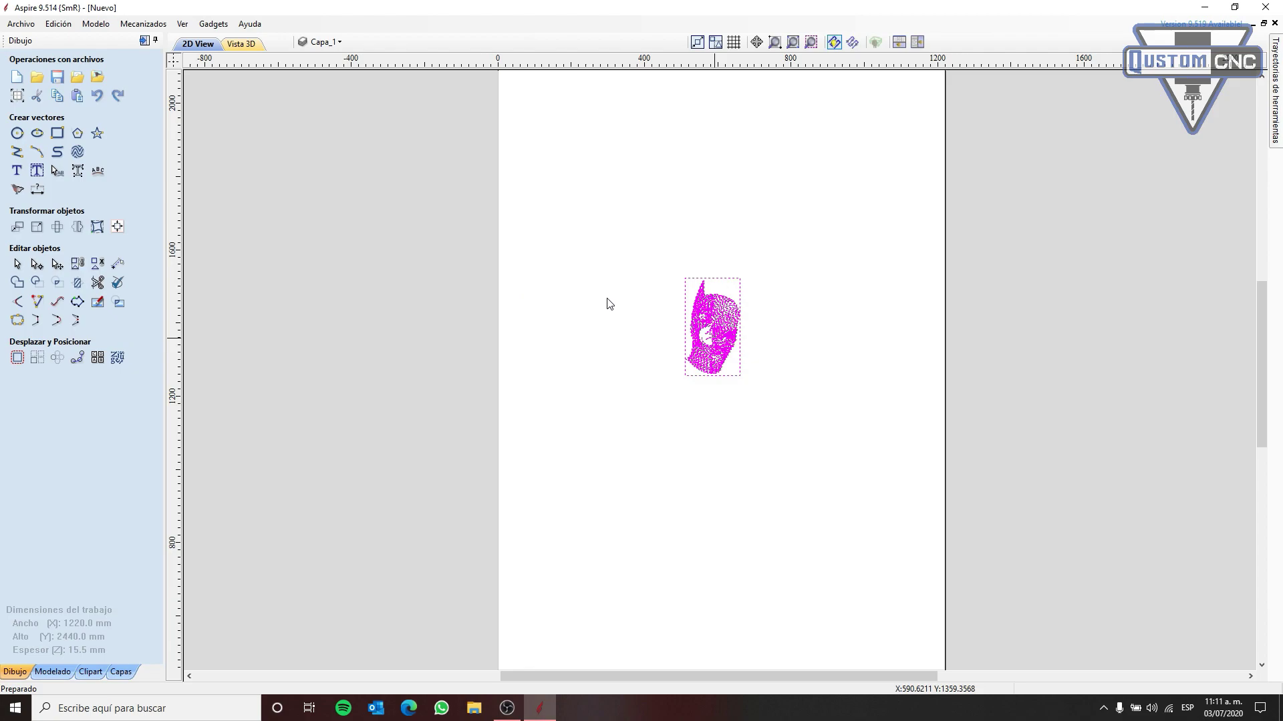
scroll(610, 305, "up", 1)
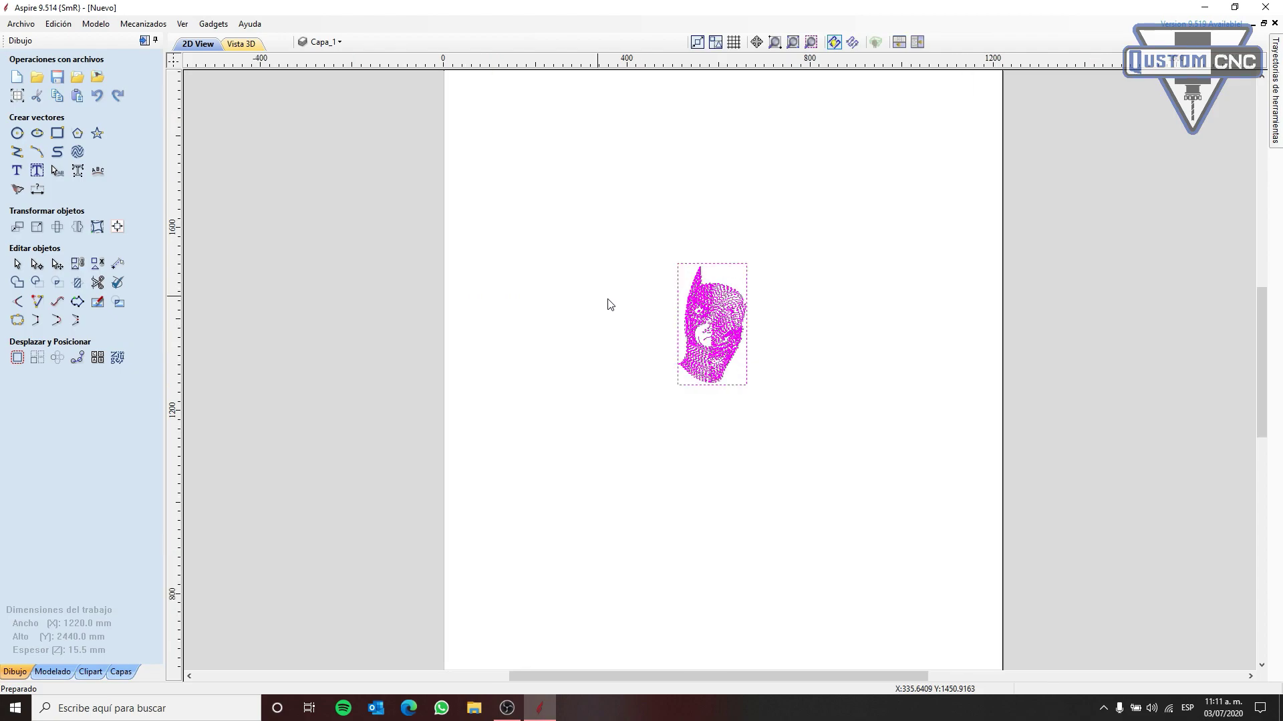
scroll(609, 305, "up", 1)
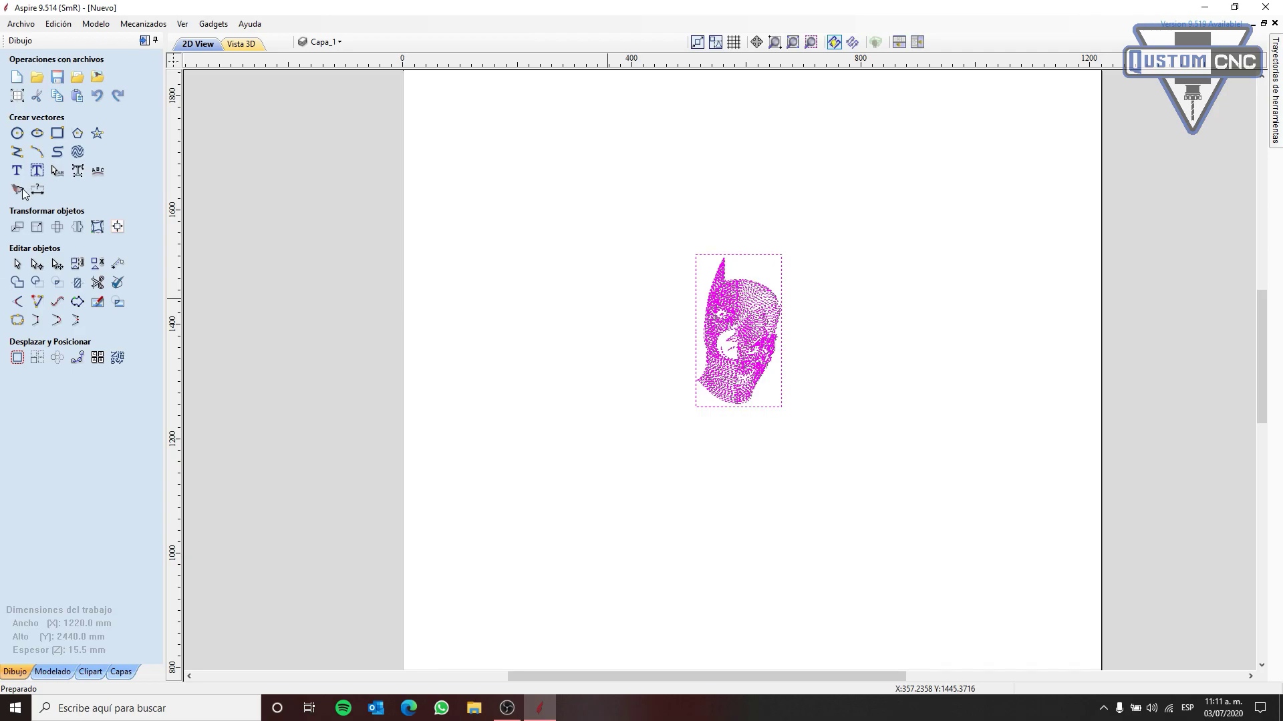
scroll(22, 194, "up", 1)
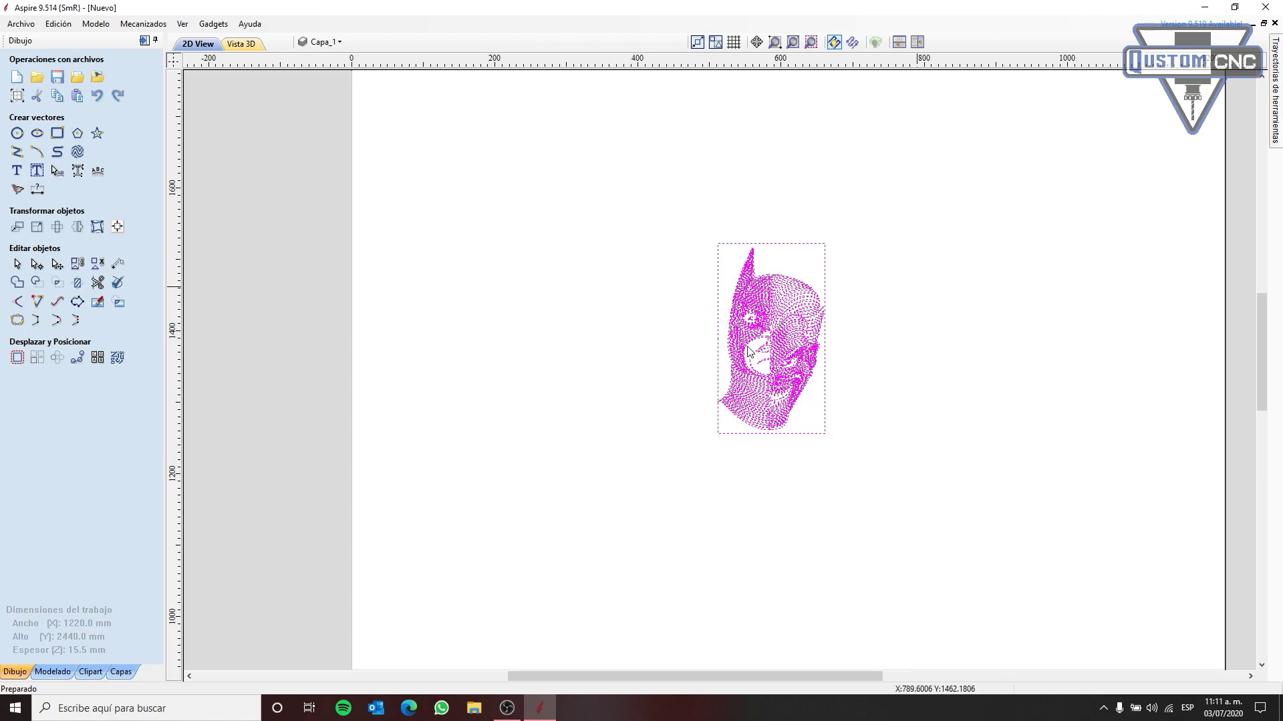
left_click(878, 332)
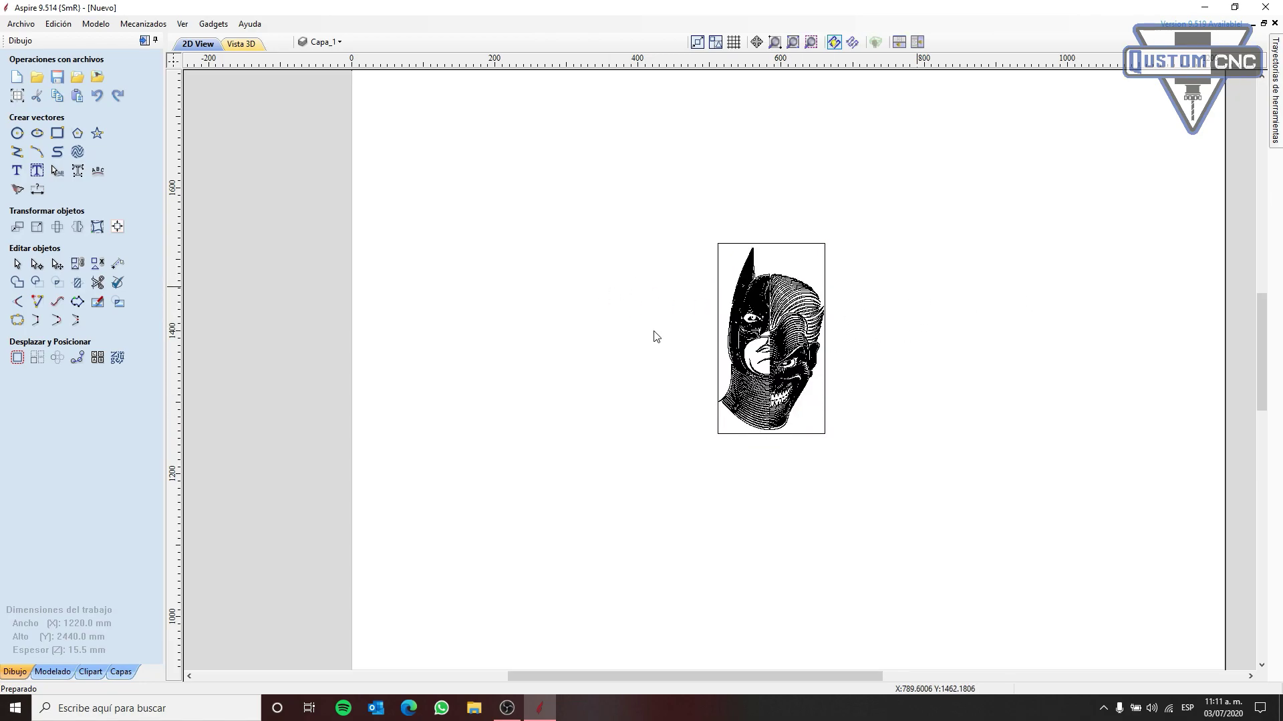
Draw a square-cornered rectangle of about 335 × 305 mm beside the imported face, close the rectangle tool and deselect the shape
scroll(1140, 205, "down", 1)
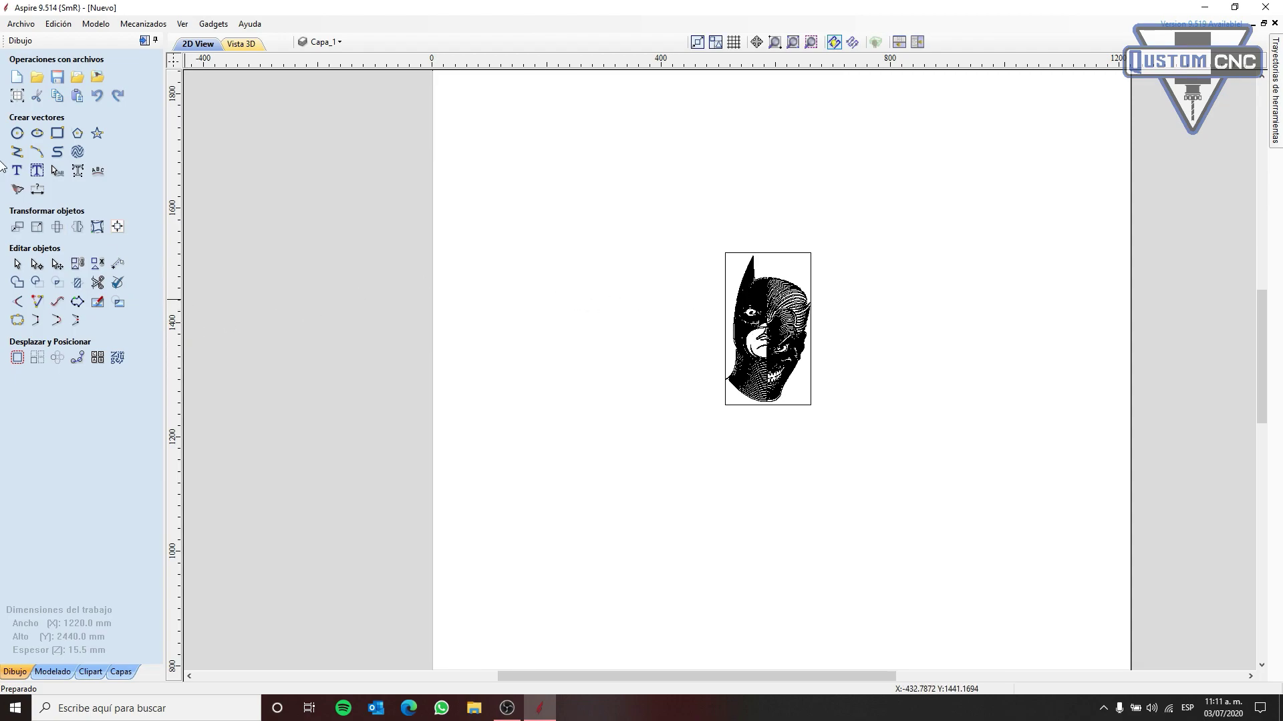
left_click(69, 133)
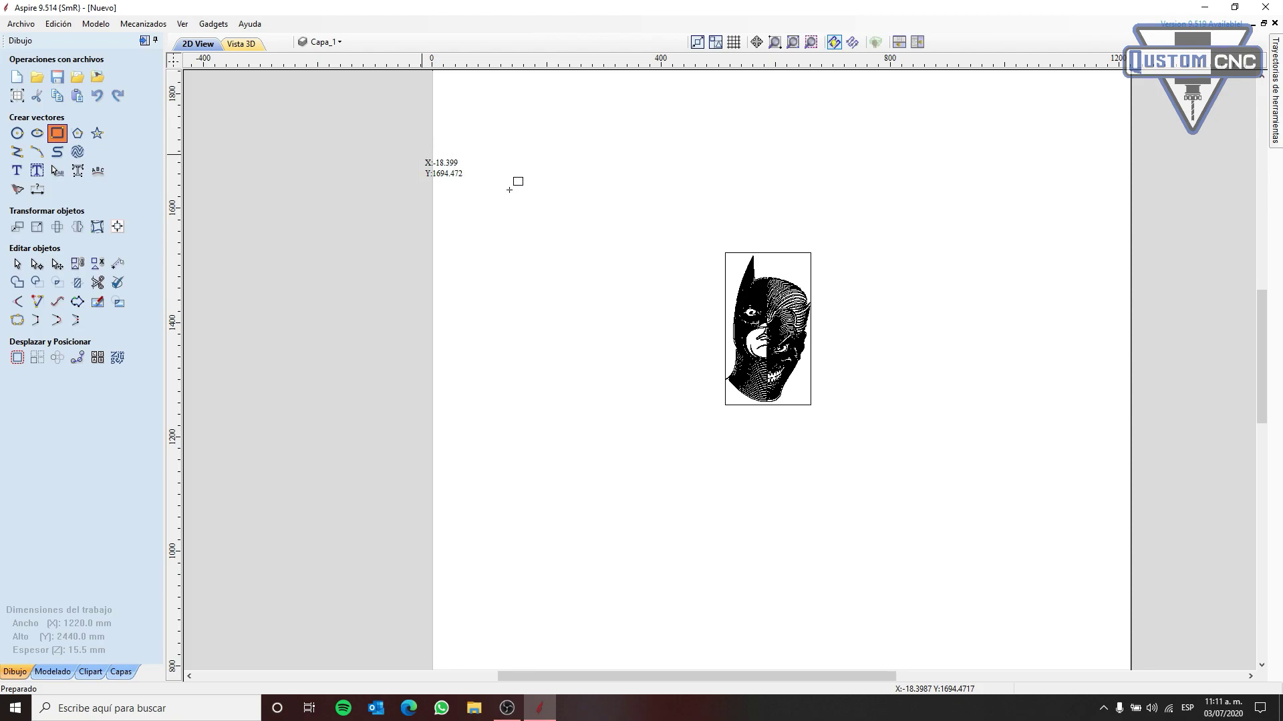
left_click_drag(465, 152, 656, 326)
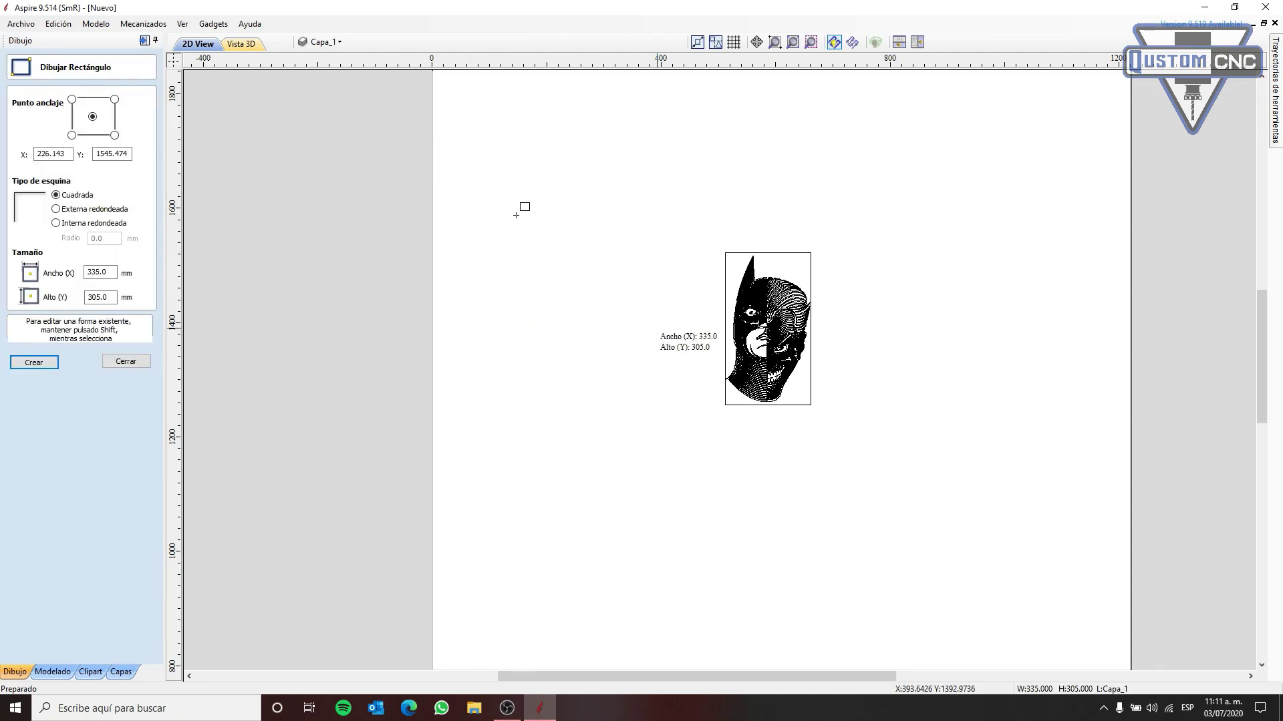
left_click(33, 362)
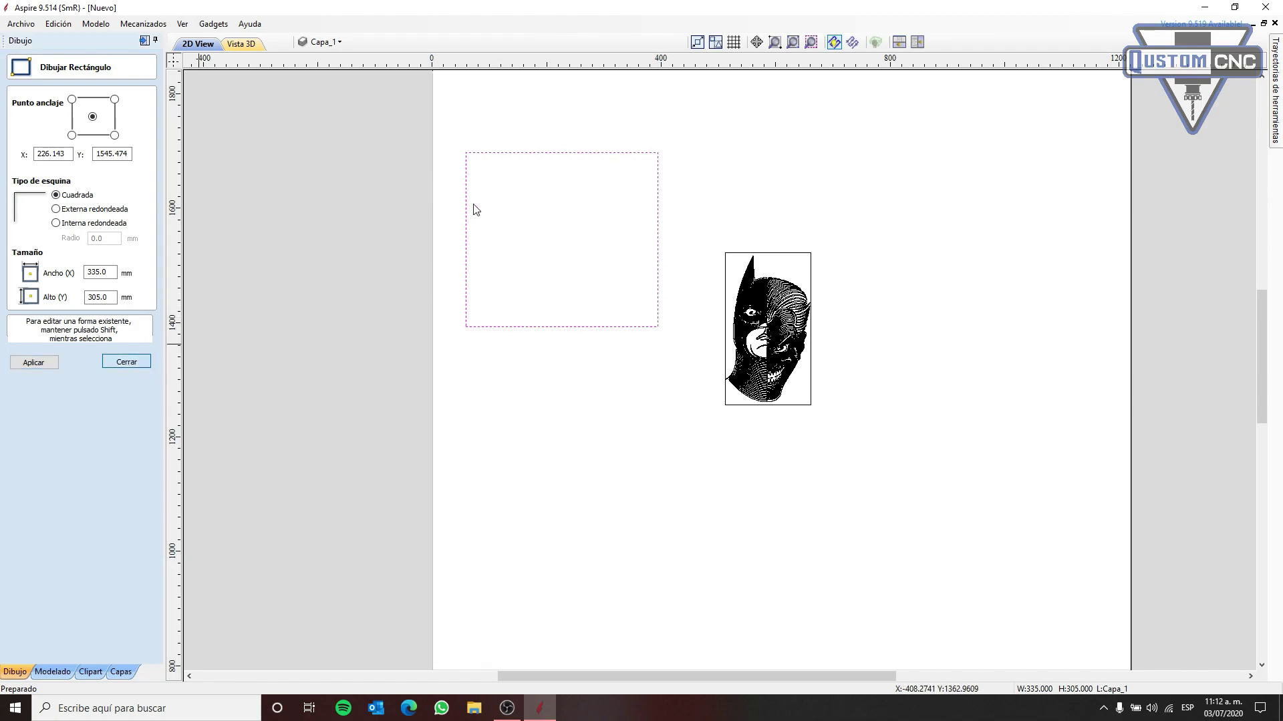
key("Escape")
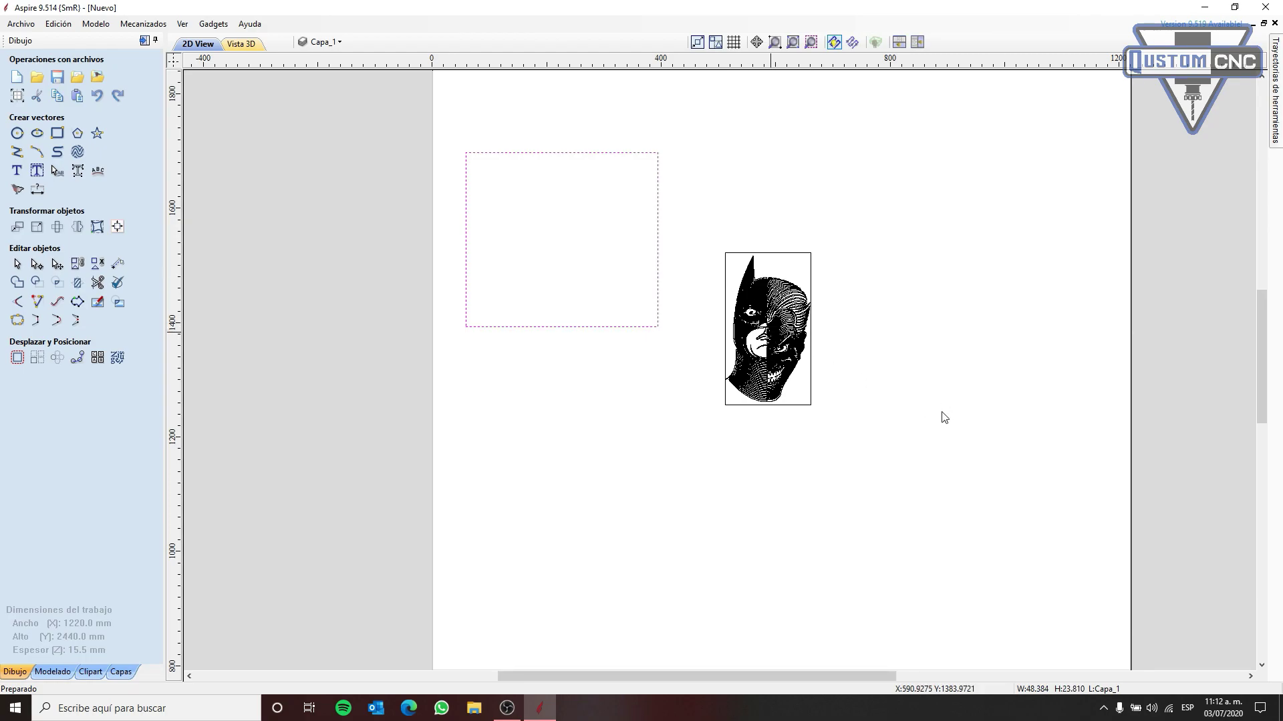
key("Escape")
Open the Windows Task Manager and end the Aspire process
right_click(719, 711)
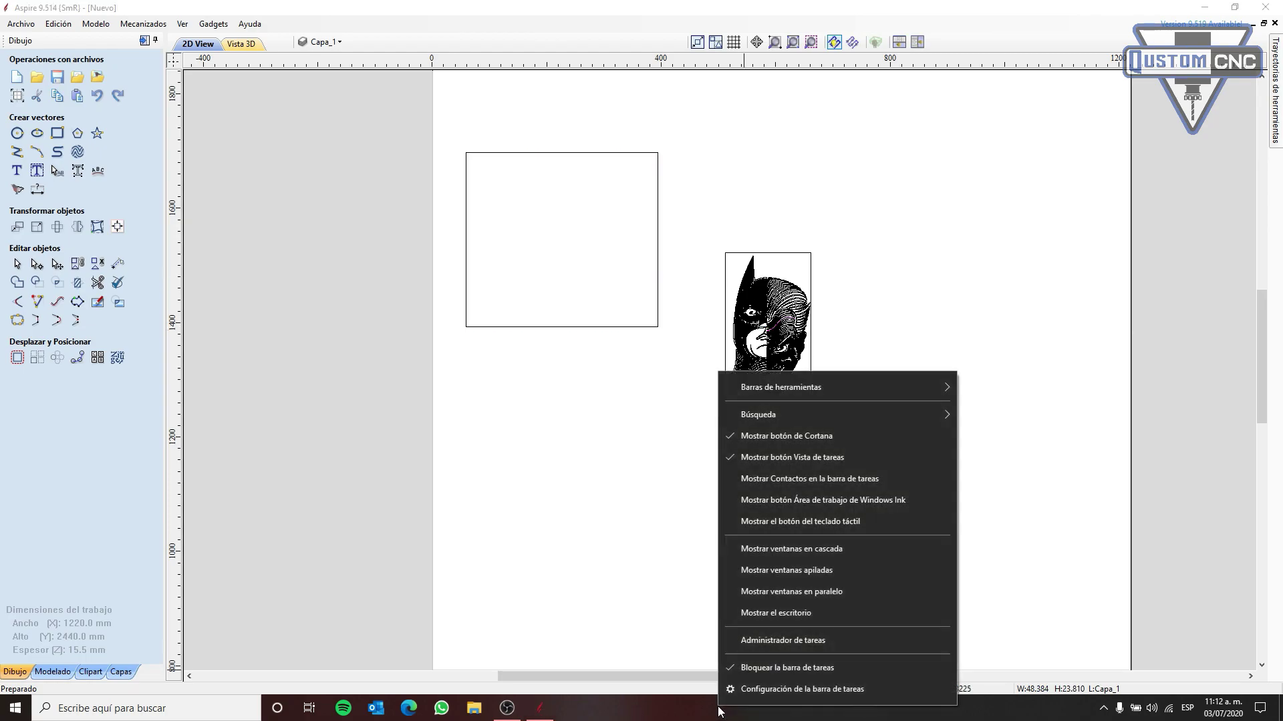
left_click(747, 640)
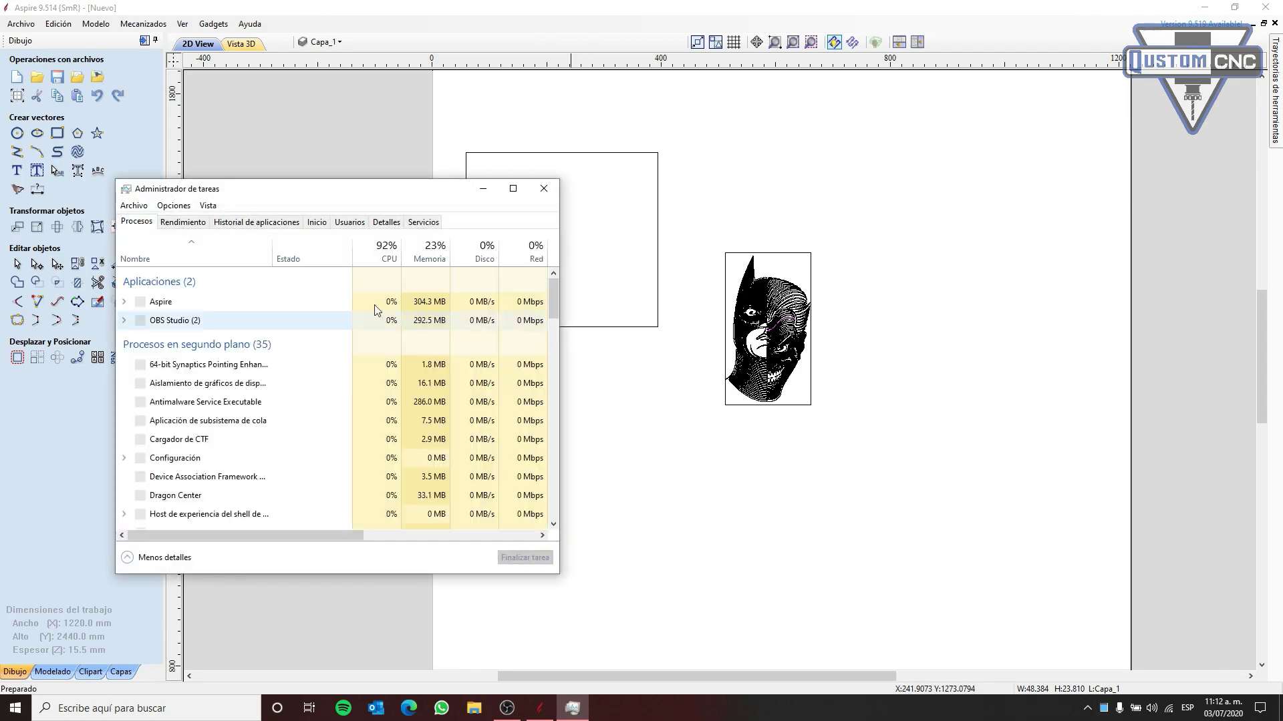
left_click(239, 304)
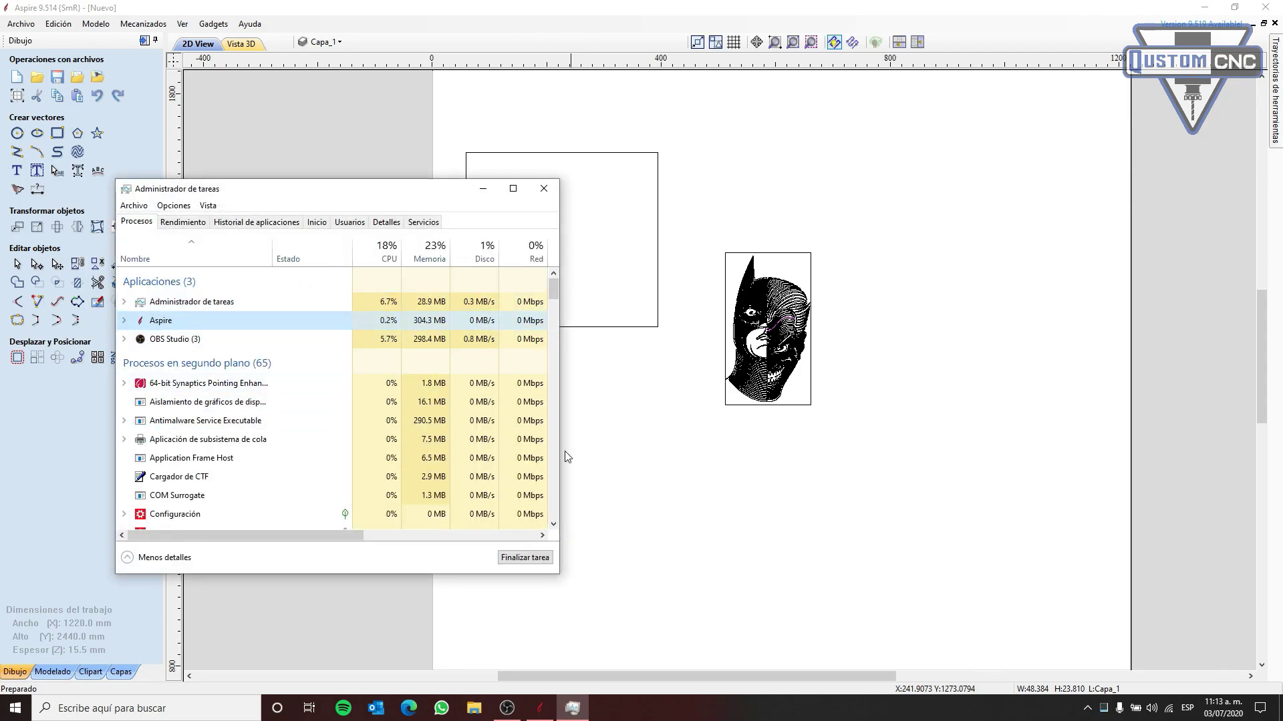
left_click(538, 564)
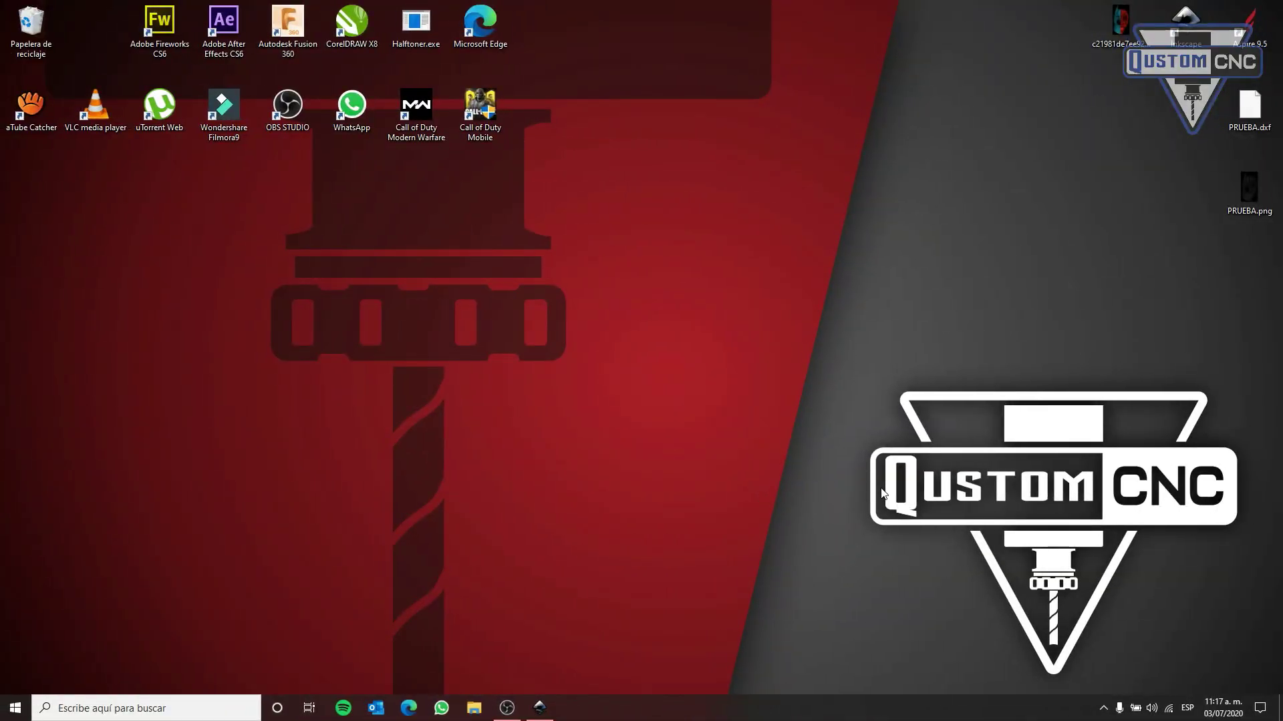
Relaunch Aspire and create a new 1220 × 2440 mm job with a 15.5 mm material thickness
double_click(1249, 23)
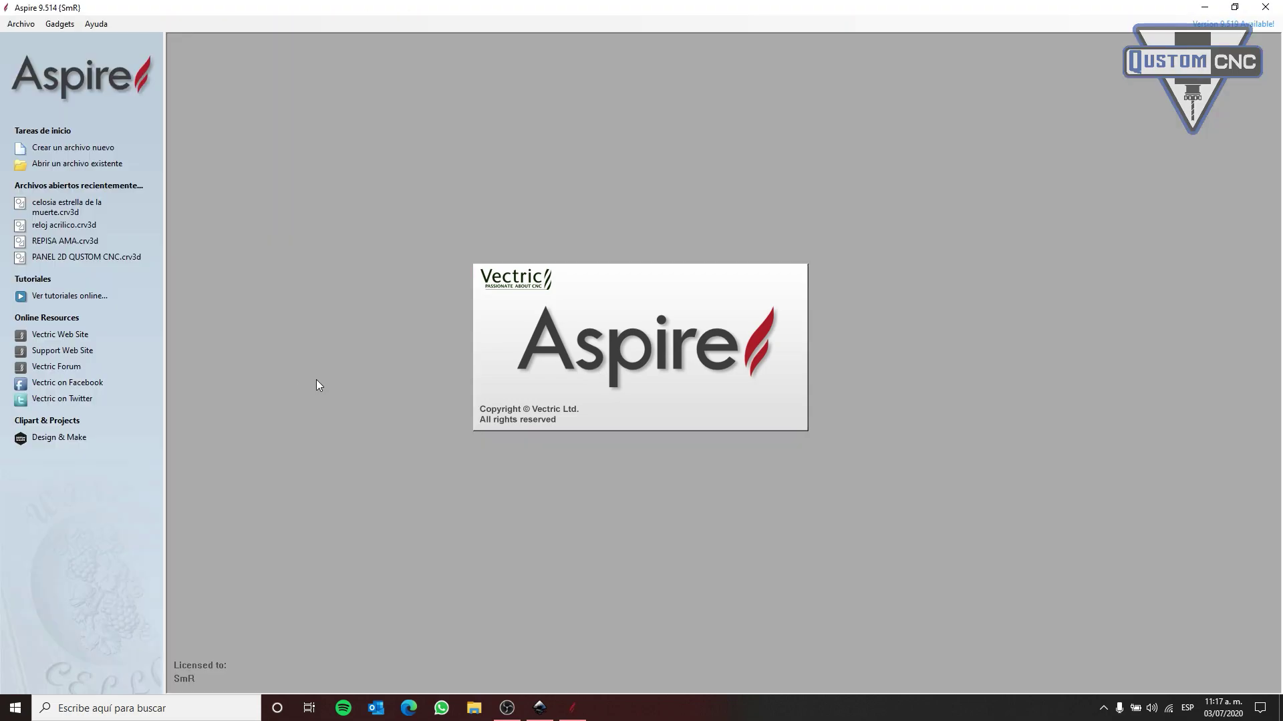
left_click(94, 148)
left_click(31, 431)
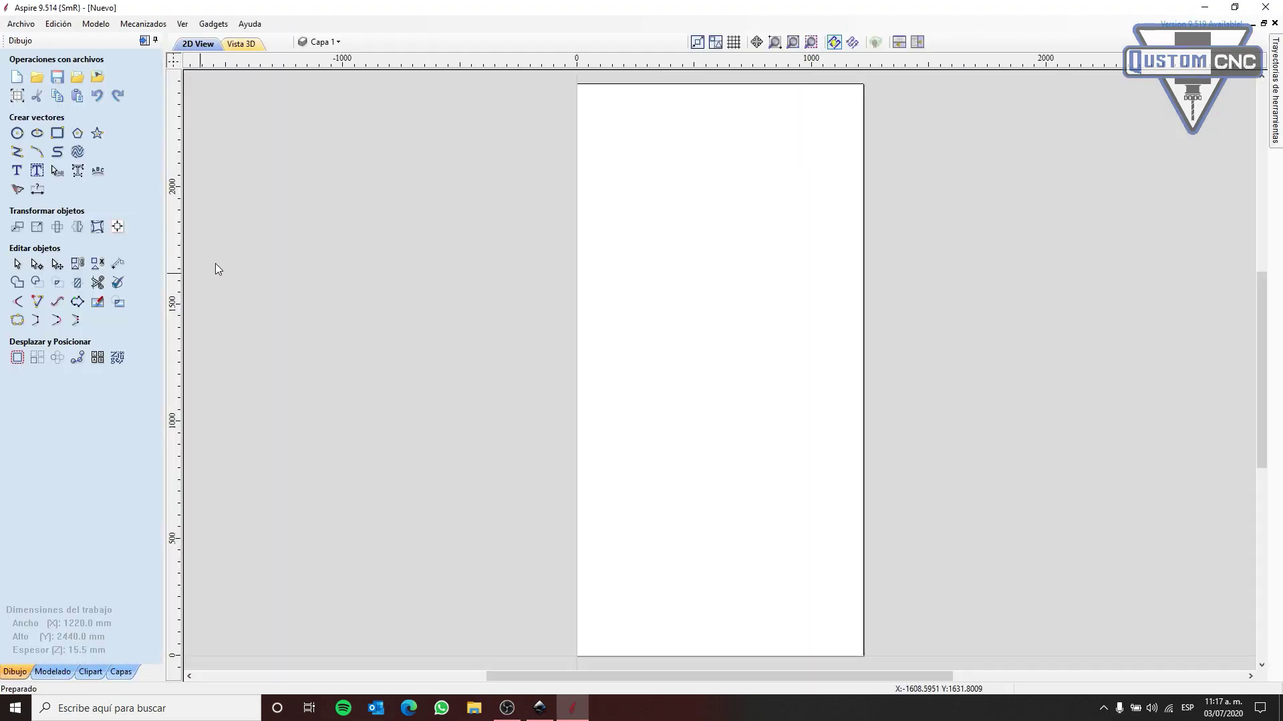
Import PRUEBA.png from the desktop onto the job sheet and examine the pixel edges of its white stripes up close
key("super+d")
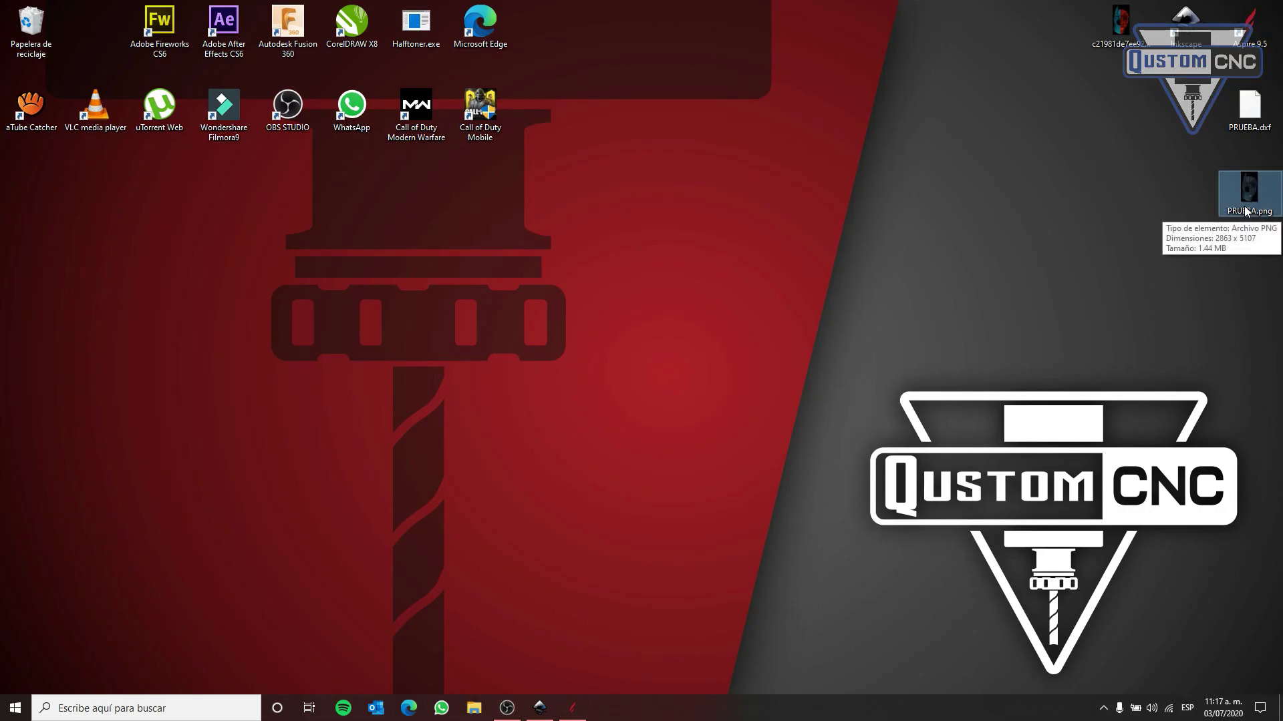
left_click_drag(1232, 191, 694, 383)
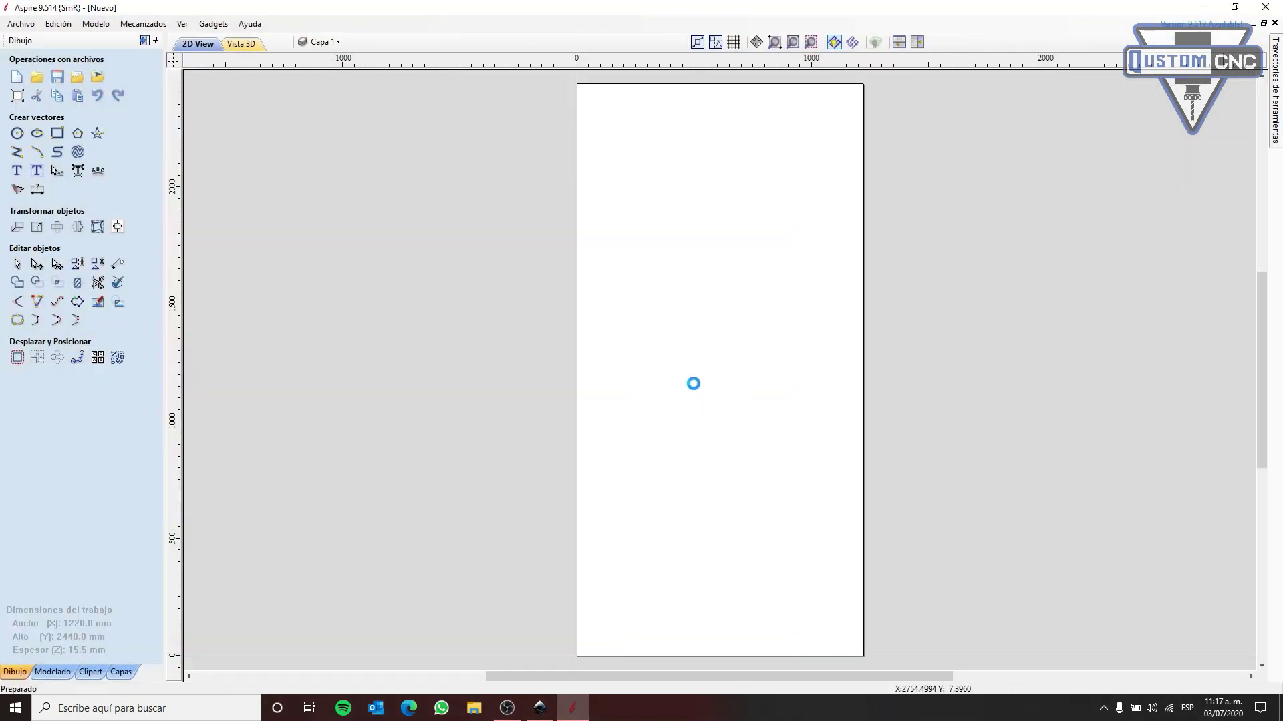
scroll(466, 332, "up", 12)
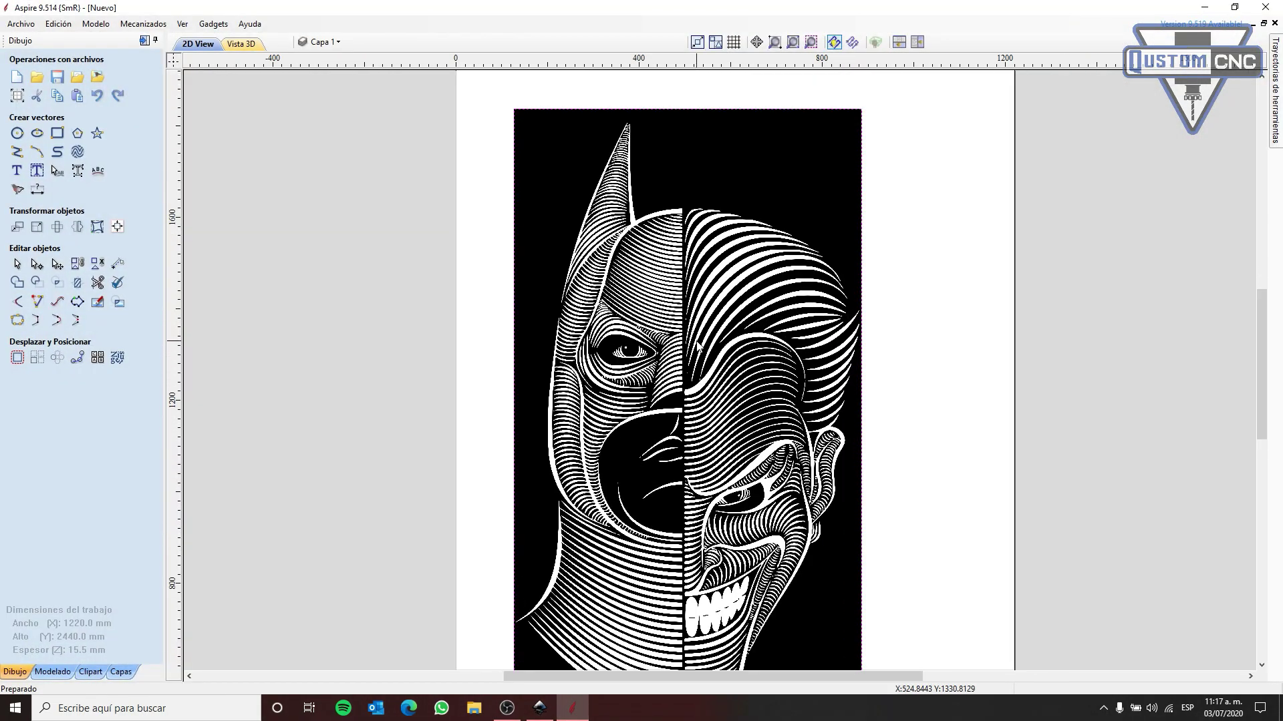
scroll(466, 328, "up", 10)
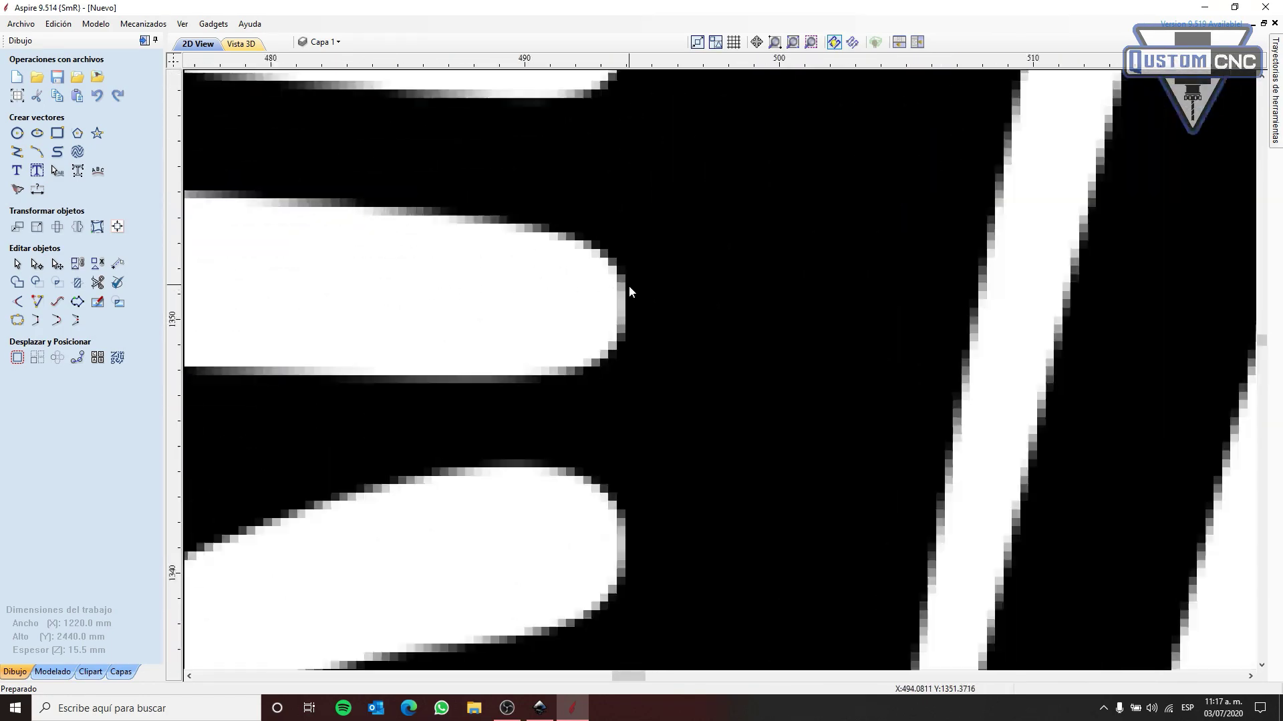
scroll(623, 305, "down", 20)
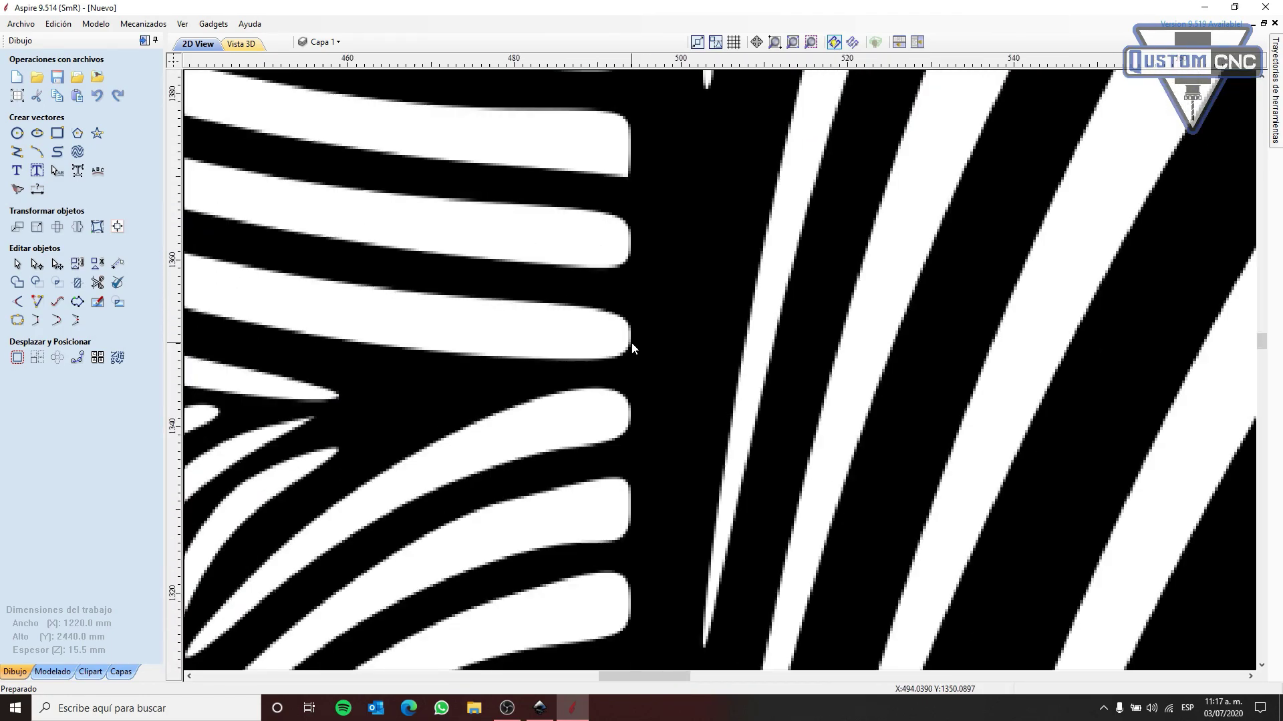
scroll(670, 417, "up", 4)
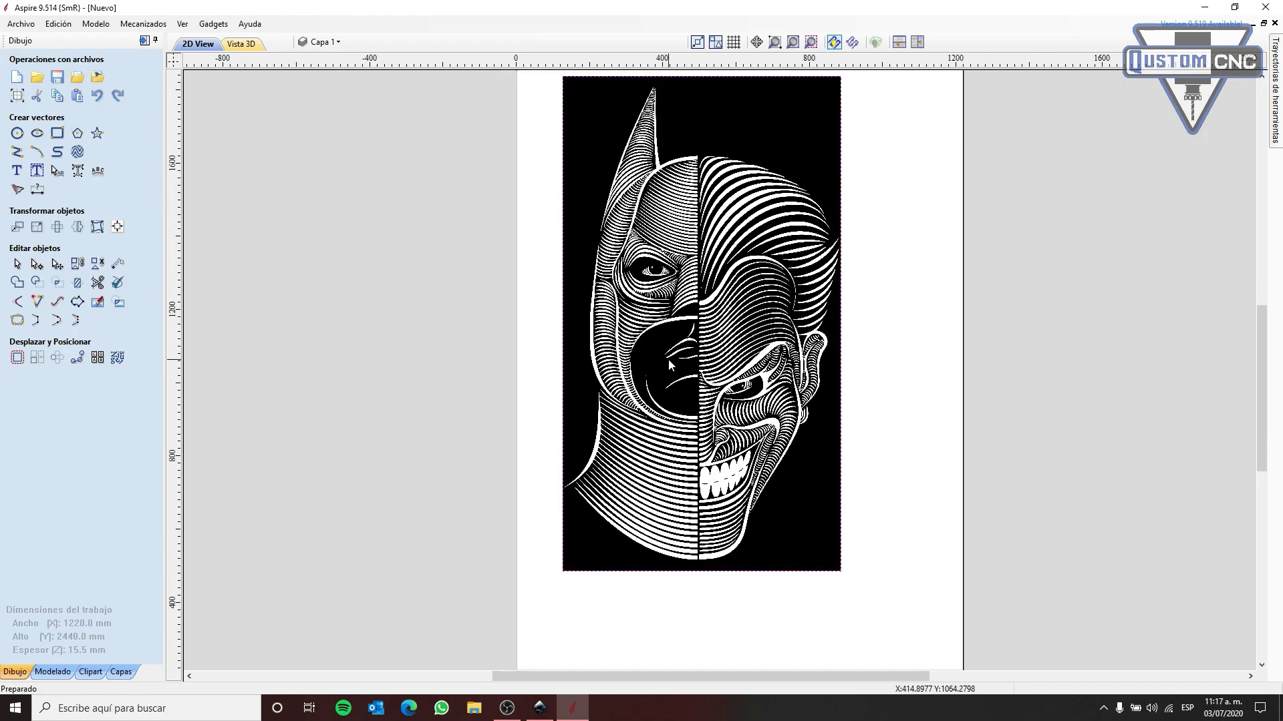
Select the imported bitmap and move it near the lower-left corner of the job sheet
left_click(671, 385)
left_click_drag(685, 347, 661, 471)
scroll(688, 468, "down", 1)
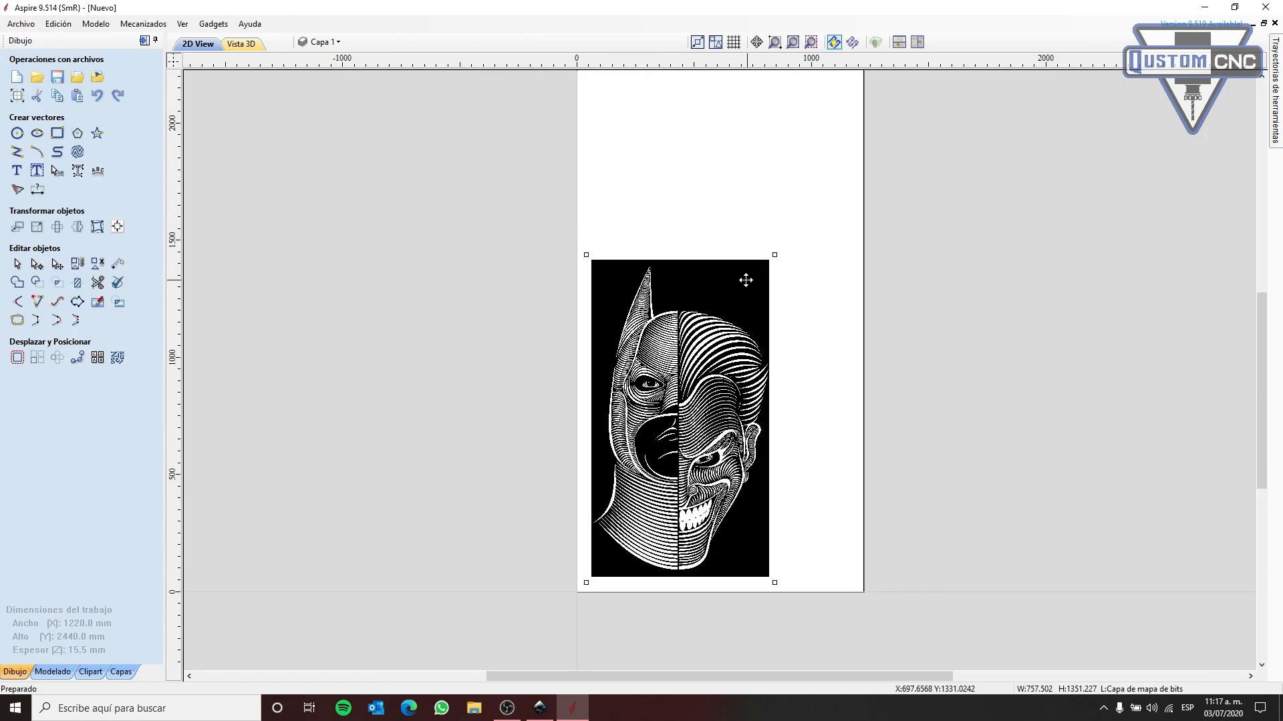
scroll(656, 449, "up", 1)
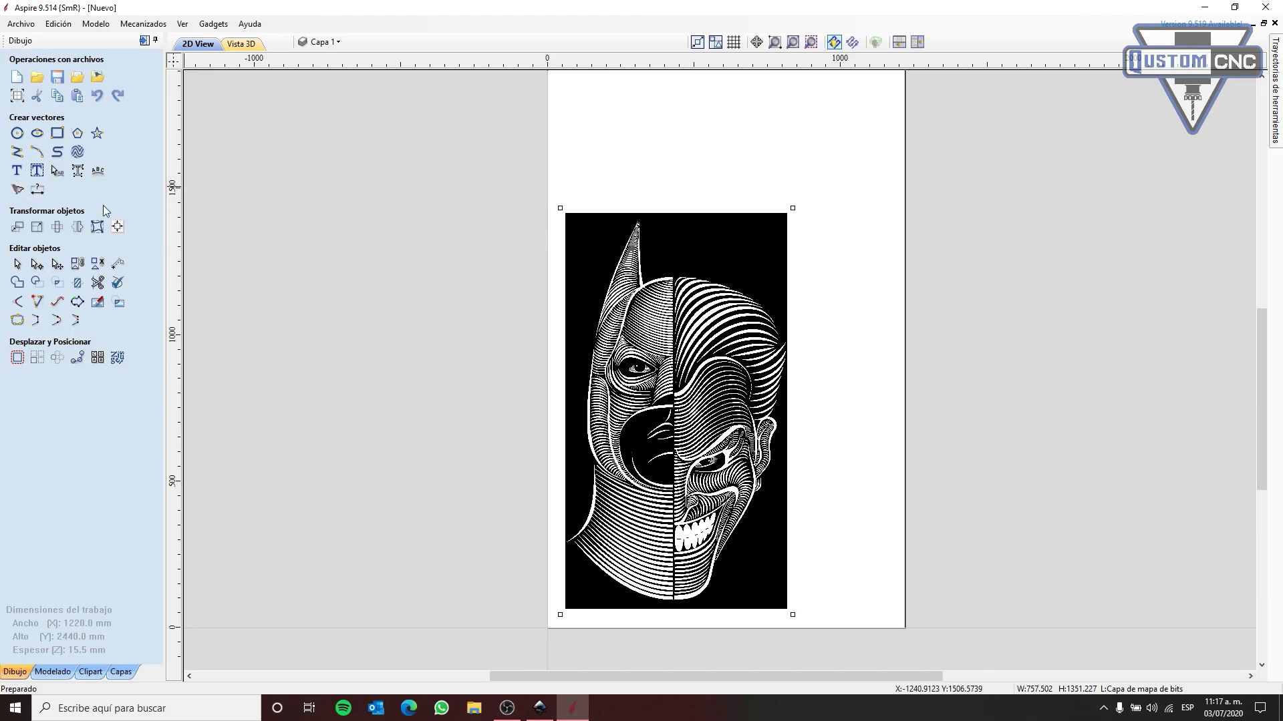
Examine the imported bitmap's position and detail on the job sheet
scroll(545, 306, "down", 5)
scroll(549, 316, "up", 9)
scroll(552, 323, "down", 8)
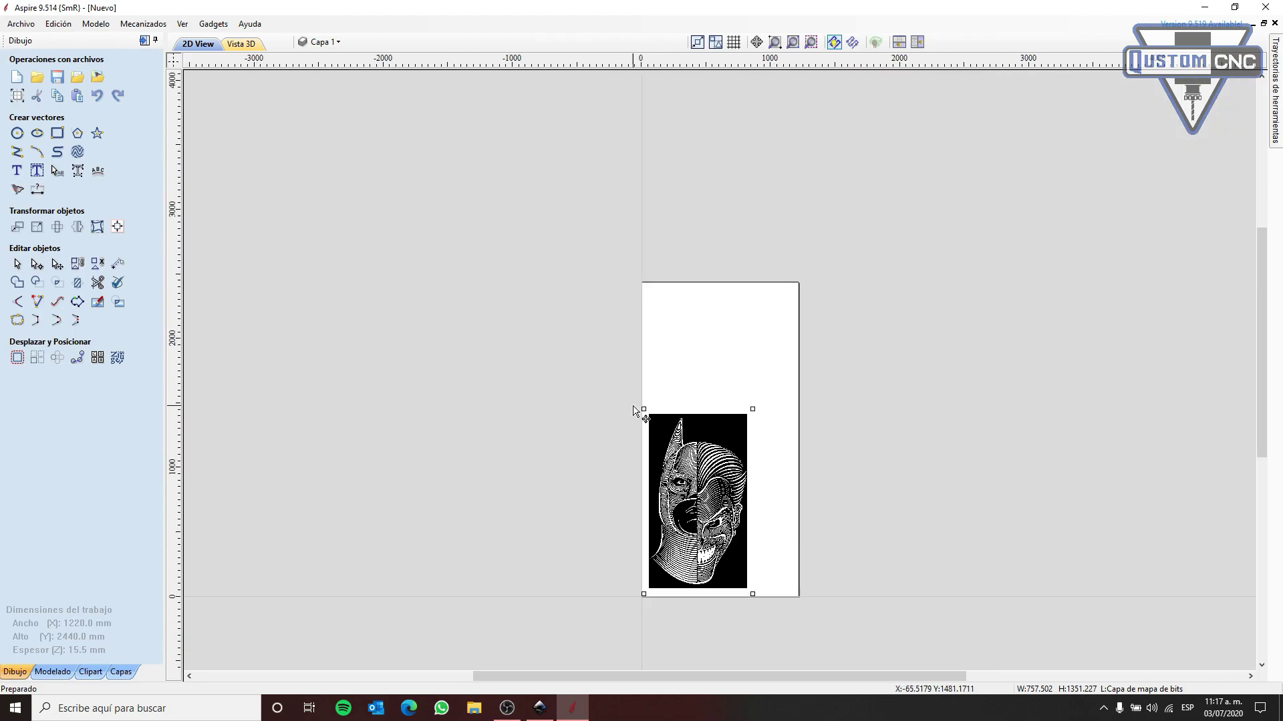
scroll(696, 524, "up", 7)
scroll(695, 235, "down", 2)
scroll(684, 278, "up", 6)
scroll(682, 276, "down", 8)
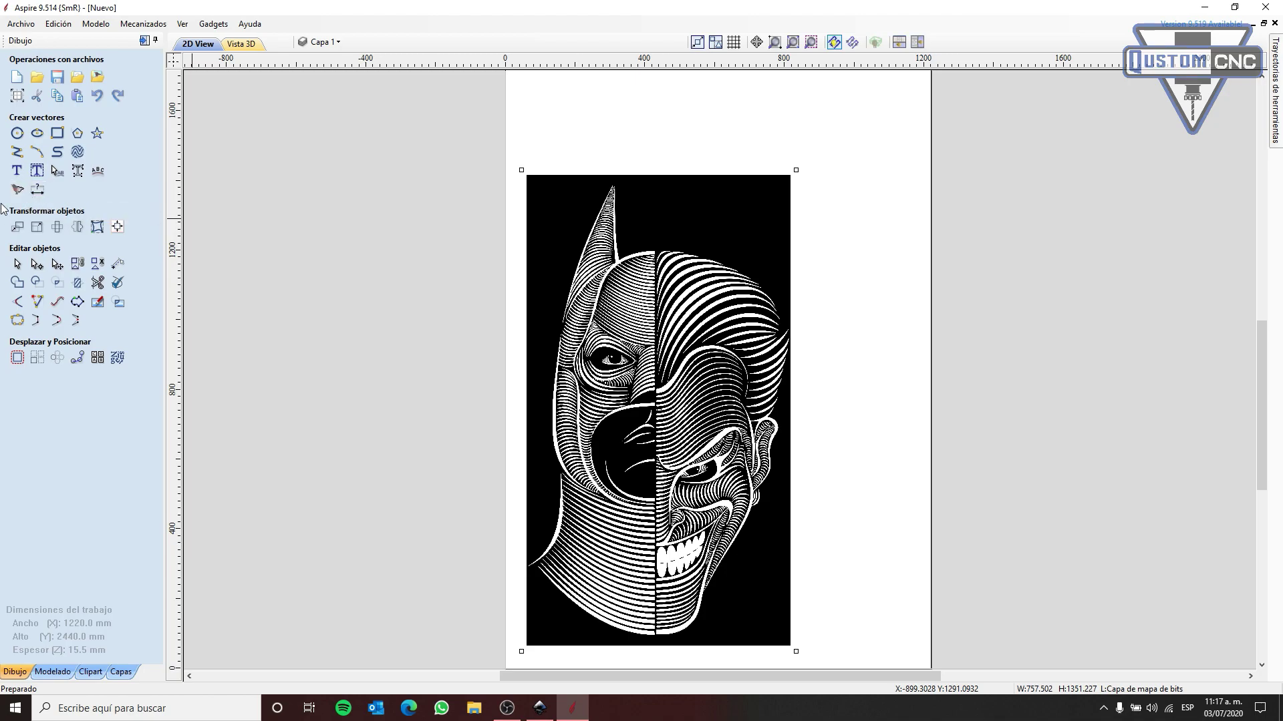
scroll(524, 321, "up", 4)
scroll(354, 261, "down", 3)
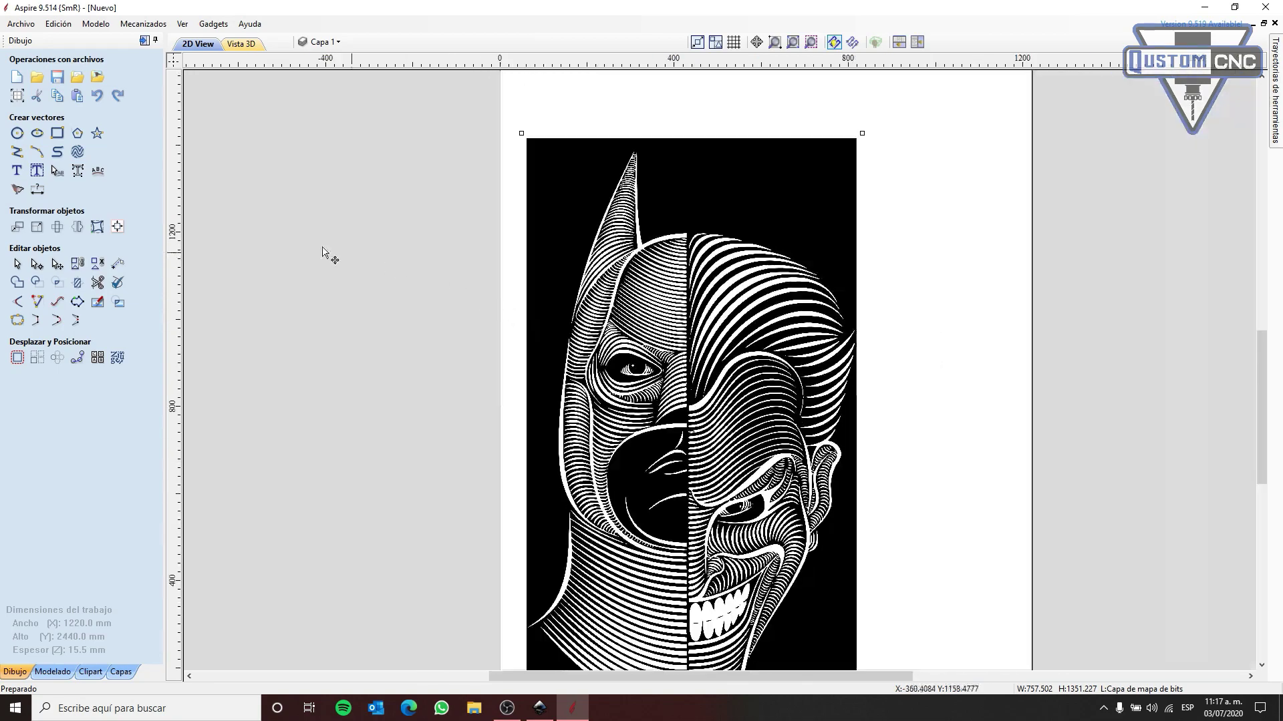
Start a black-and-white trace of the selected bitmap and set the image fading to 0%
left_click(17, 189)
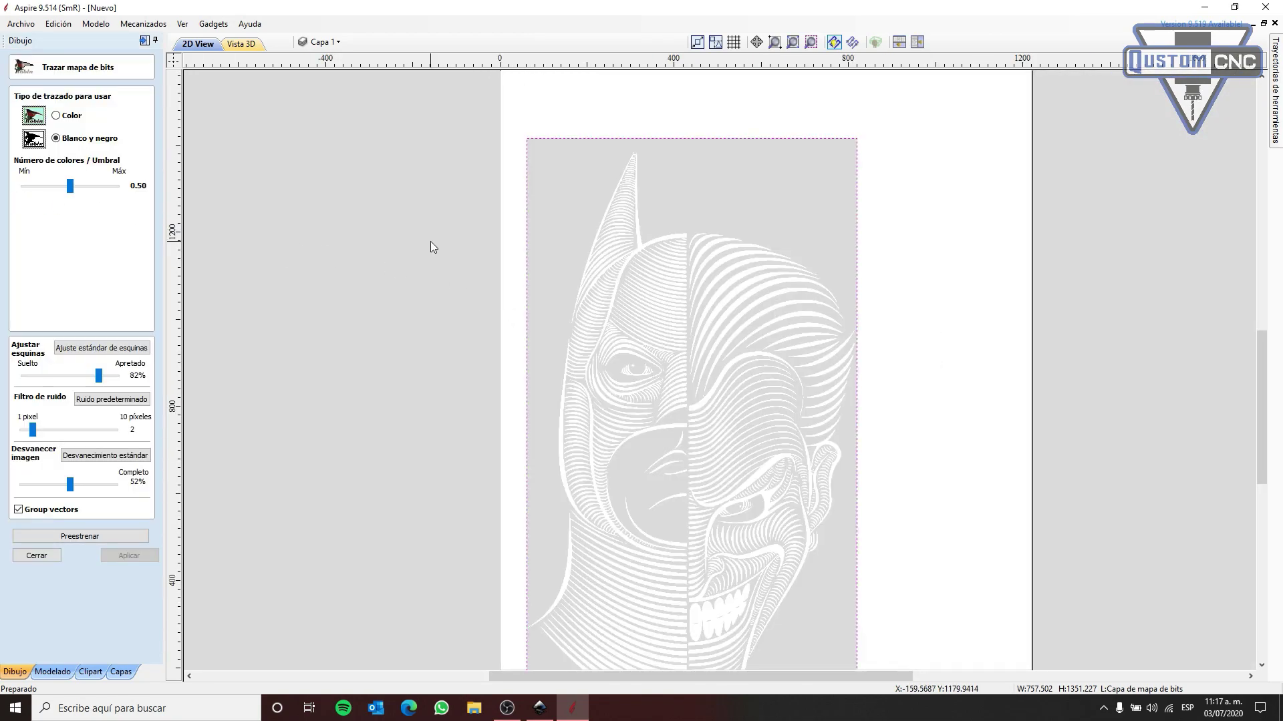
scroll(430, 242, "down", 1)
scroll(508, 421, "up", 1)
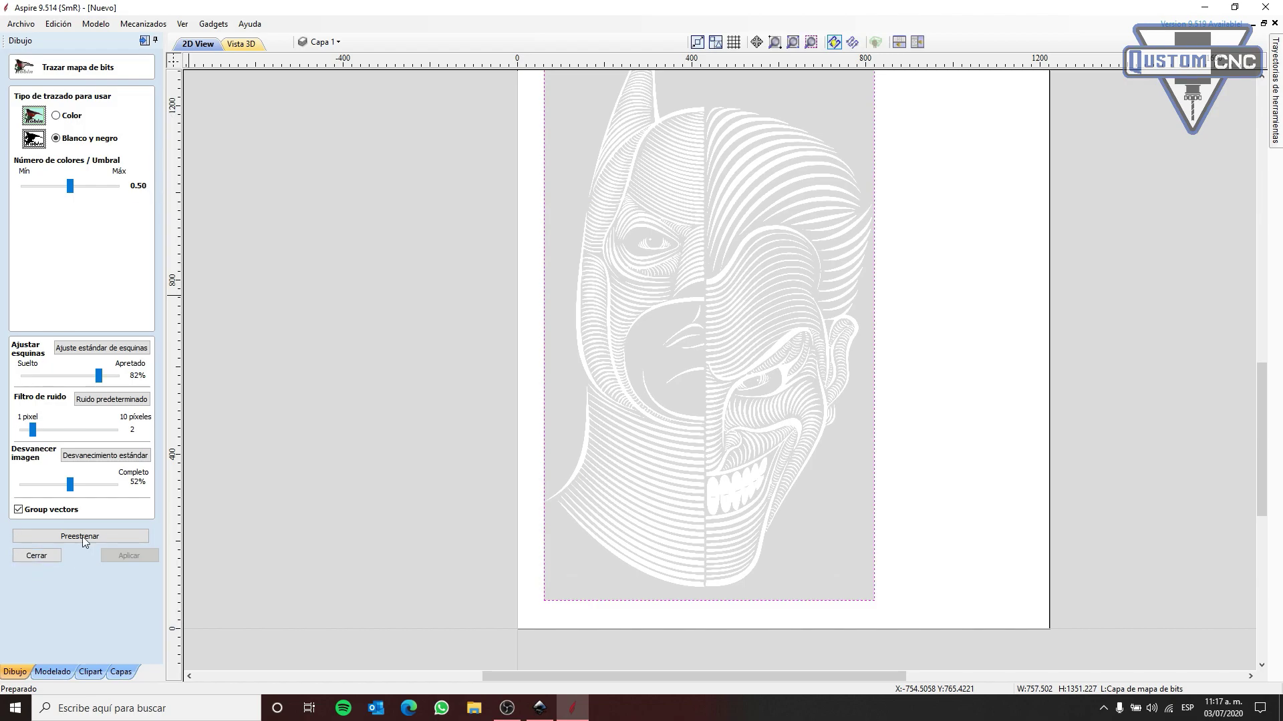
left_click_drag(71, 485, 23, 485)
scroll(707, 239, "up", 4)
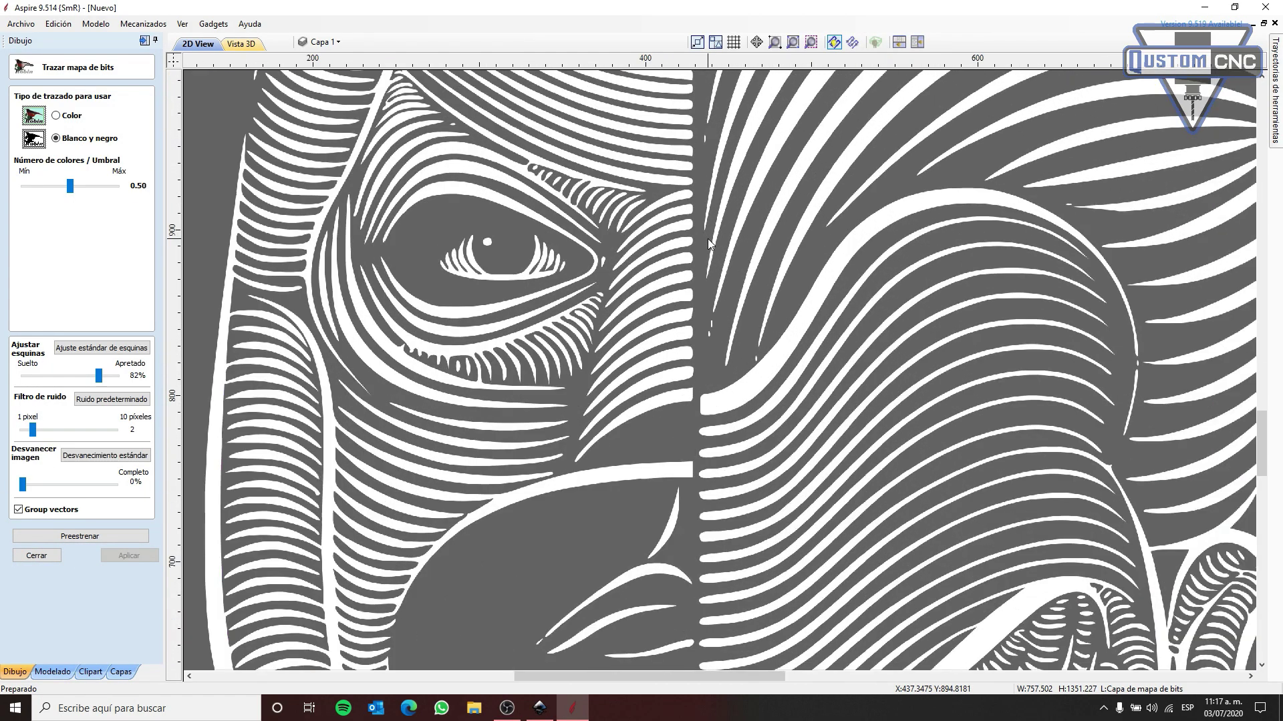
scroll(545, 231, "down", 1)
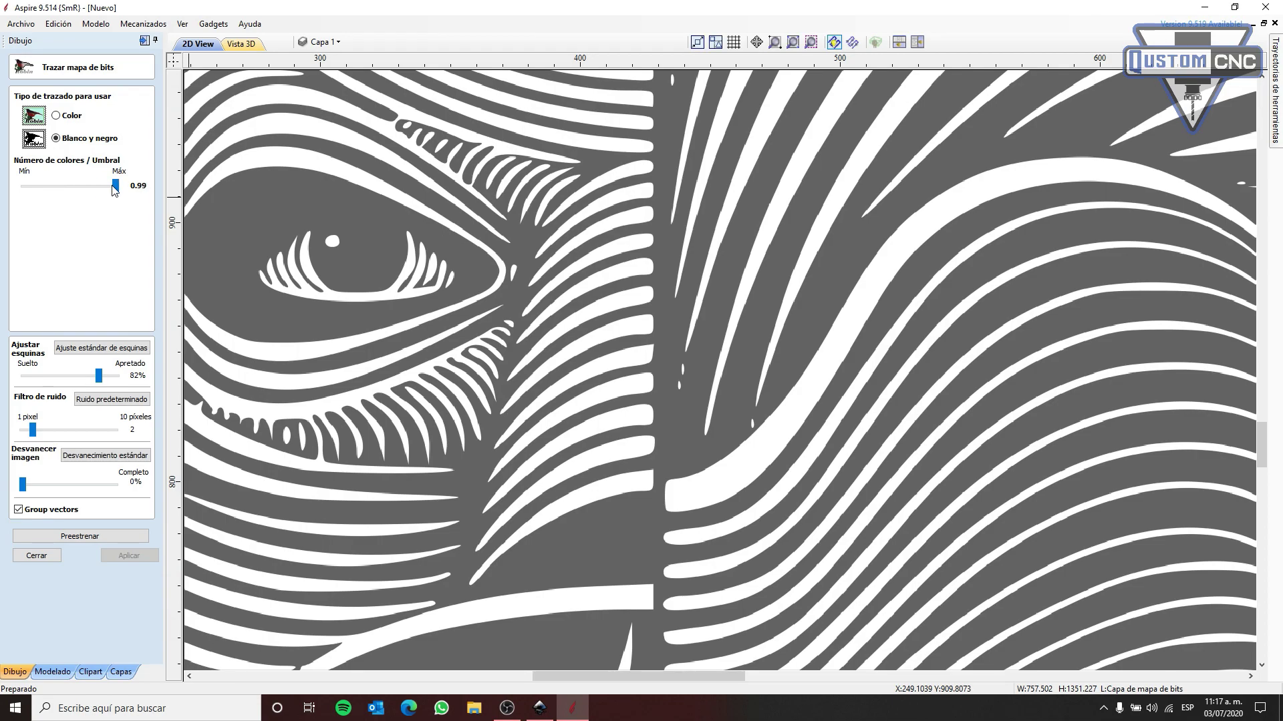
Set the trace threshold to 0.61, preview the traced vectors, and apply them to the job
mouse_move(115, 187)
left_mouse_down()
mouse_move(28, 190)
mouse_move(77, 195)
left_mouse_up()
key("F3")
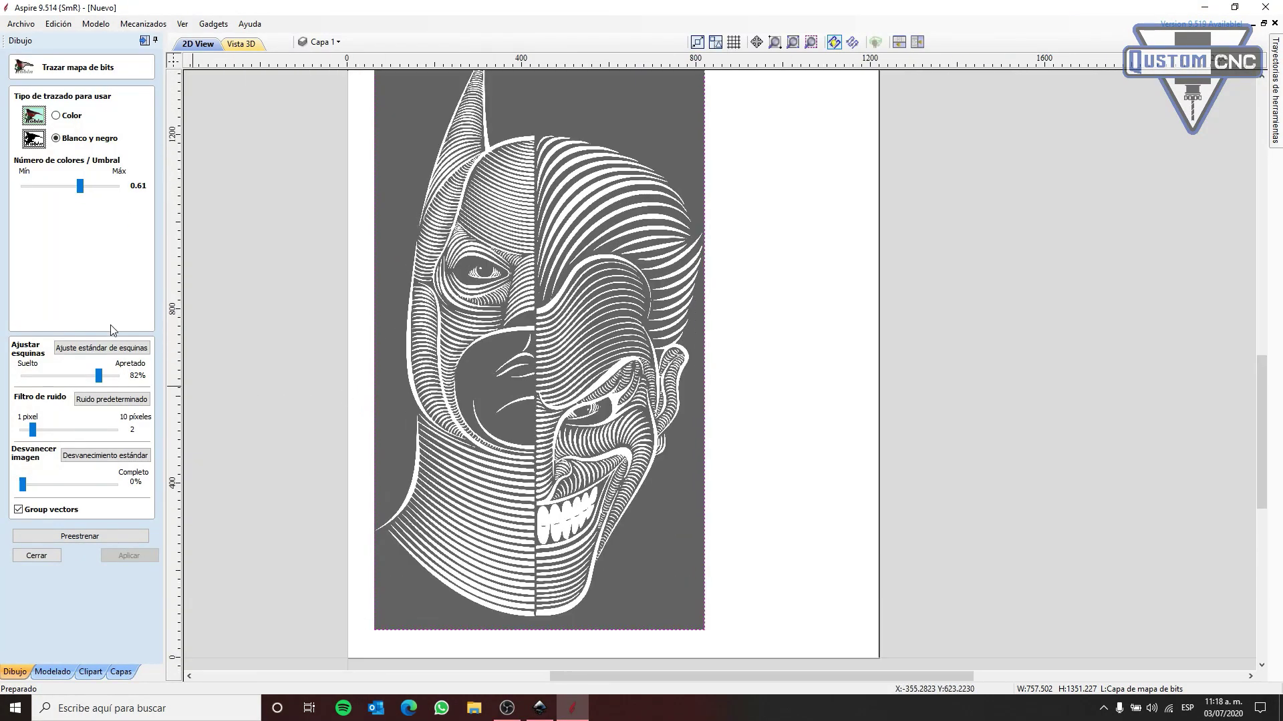
left_click(112, 399)
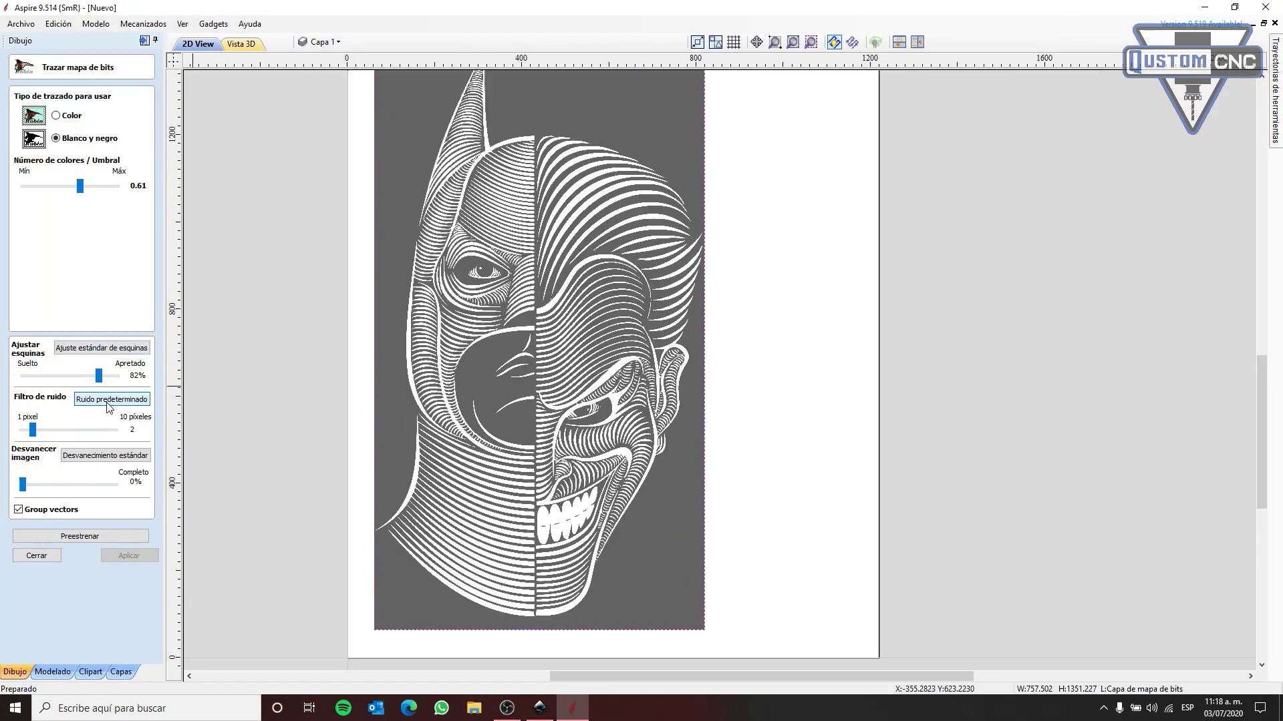
left_click(76, 185)
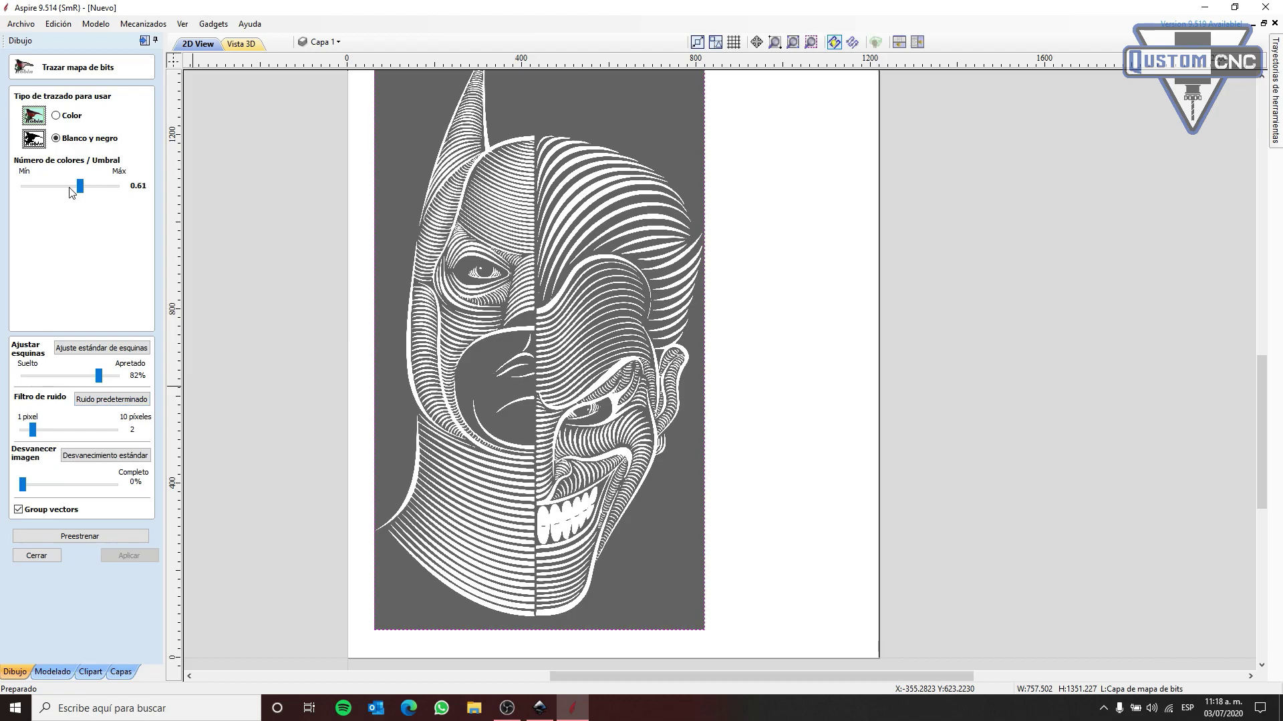
left_click(144, 536)
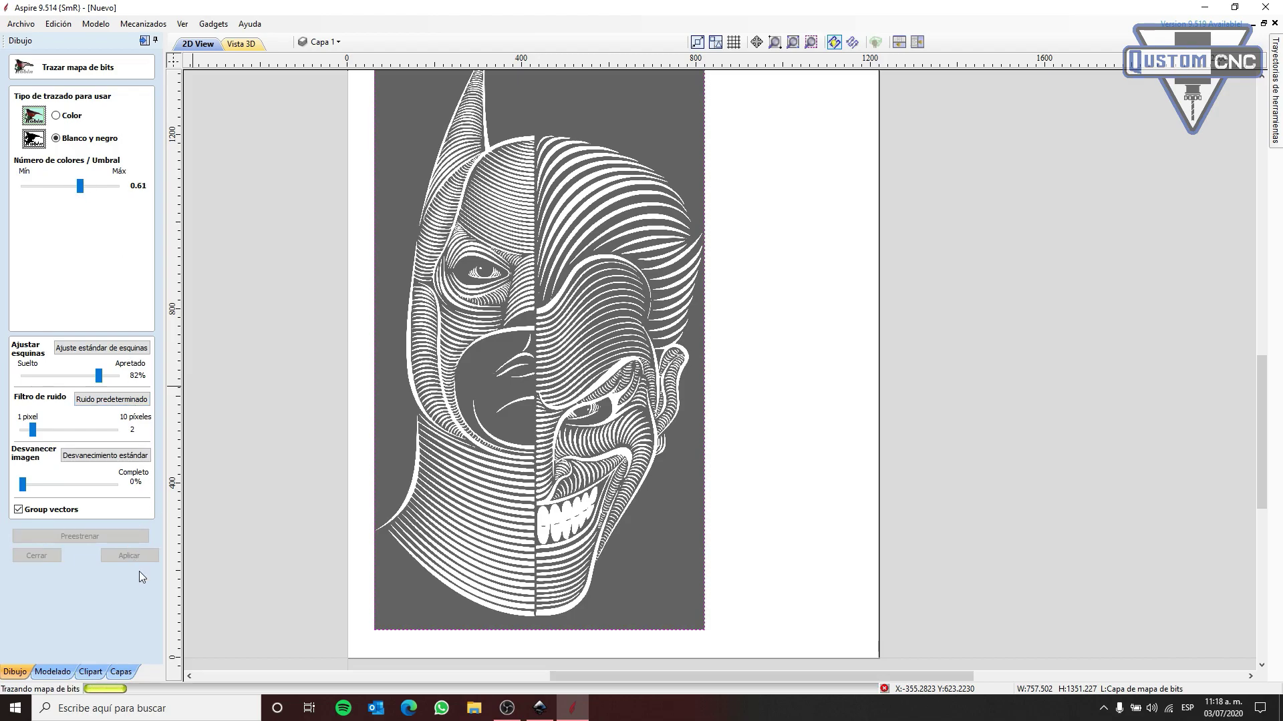
left_click(129, 555)
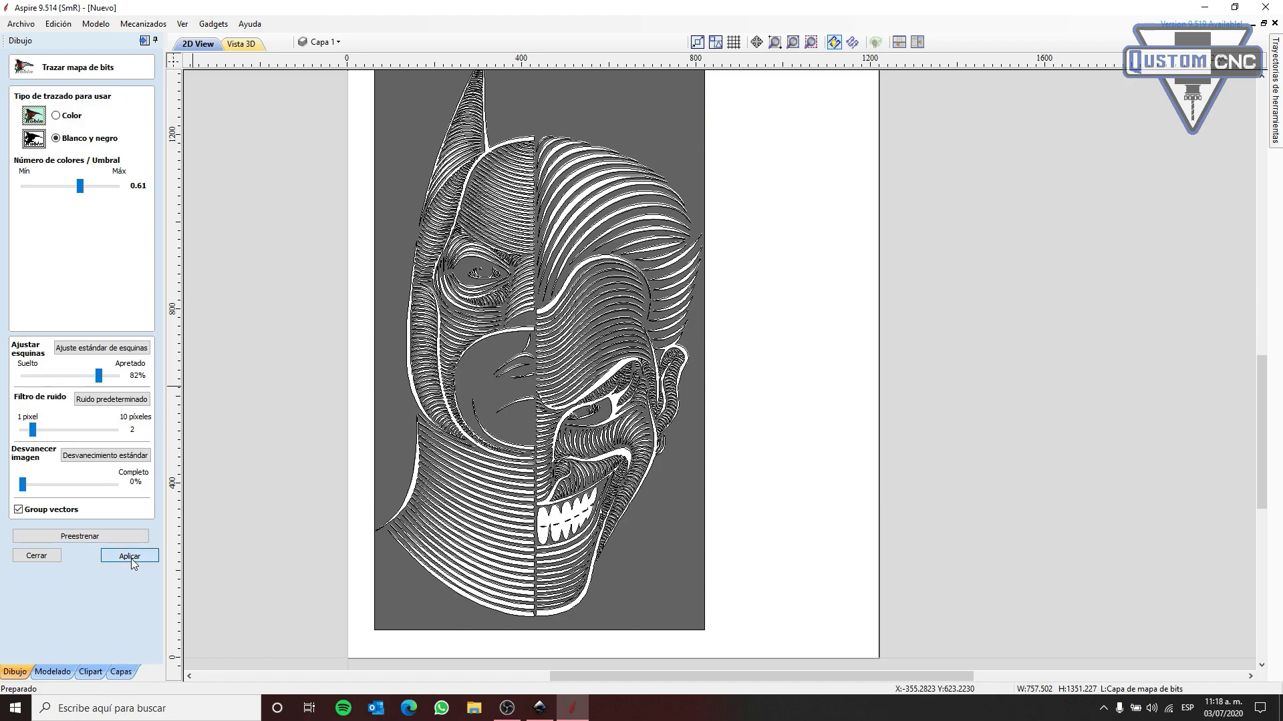
left_click(36, 556)
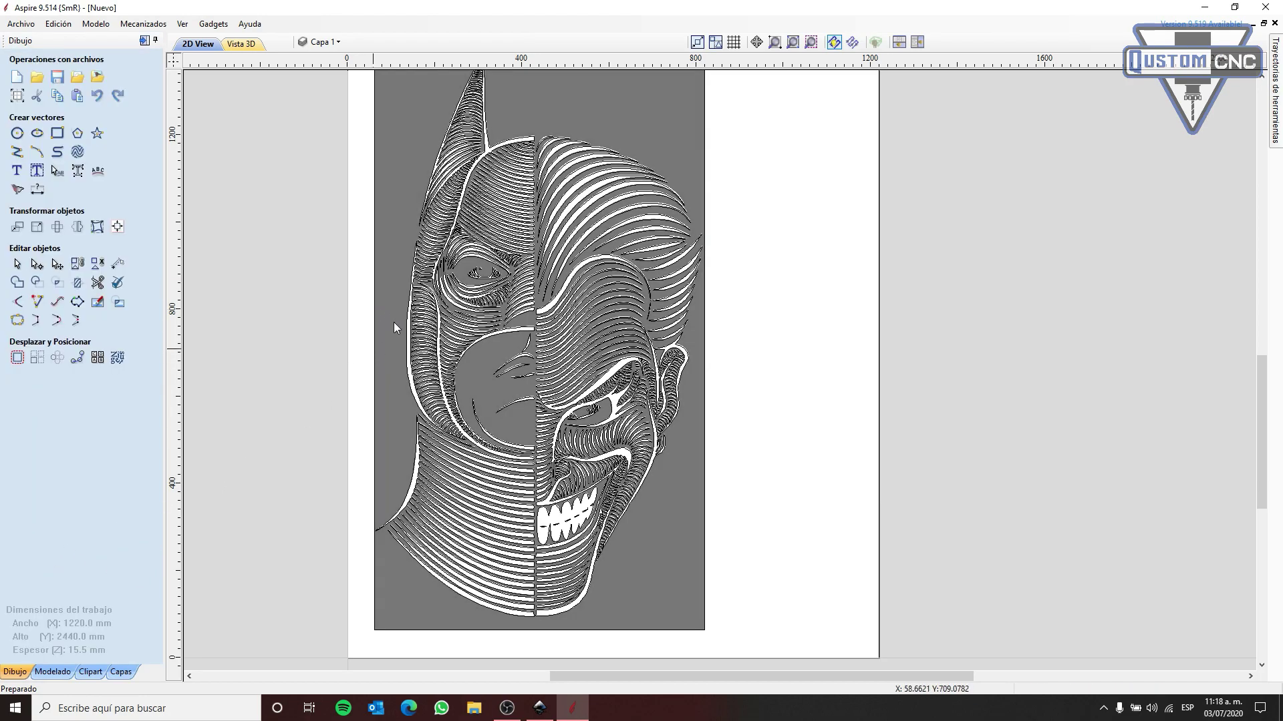
Delete the original bitmap from behind the traced vectors
left_click(663, 104)
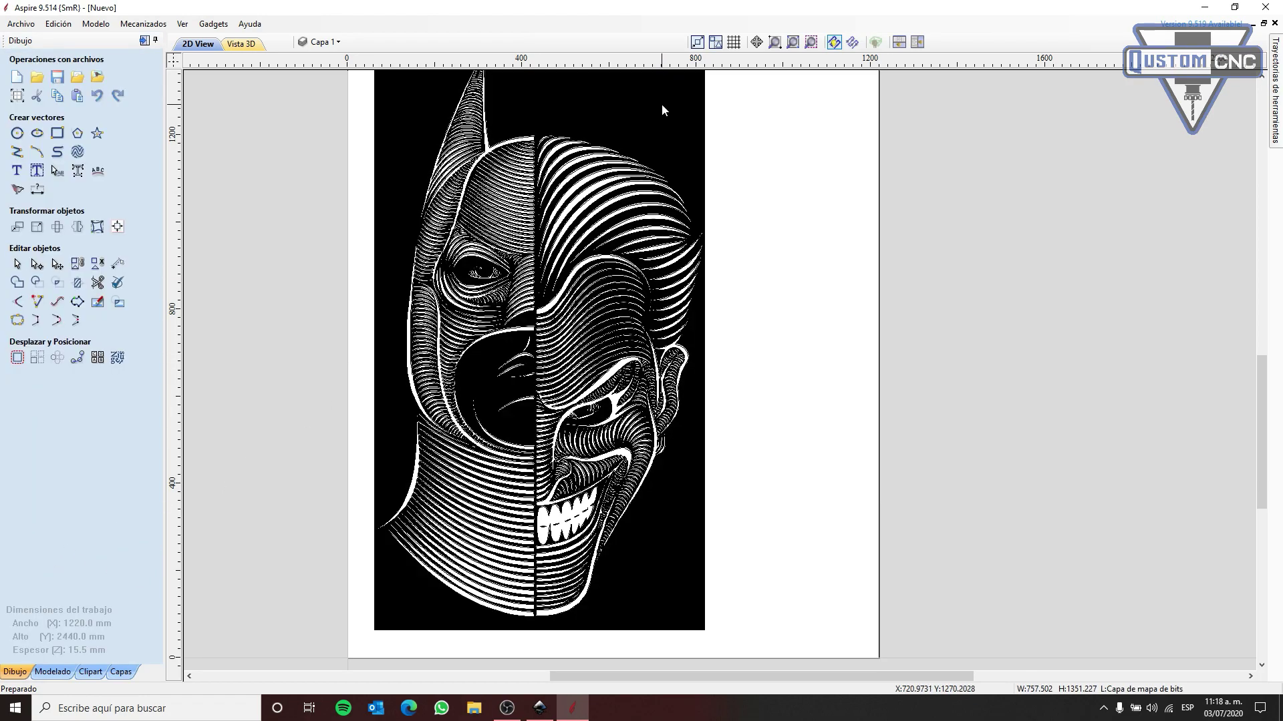
key("Delete")
scroll(505, 241, "up", 3)
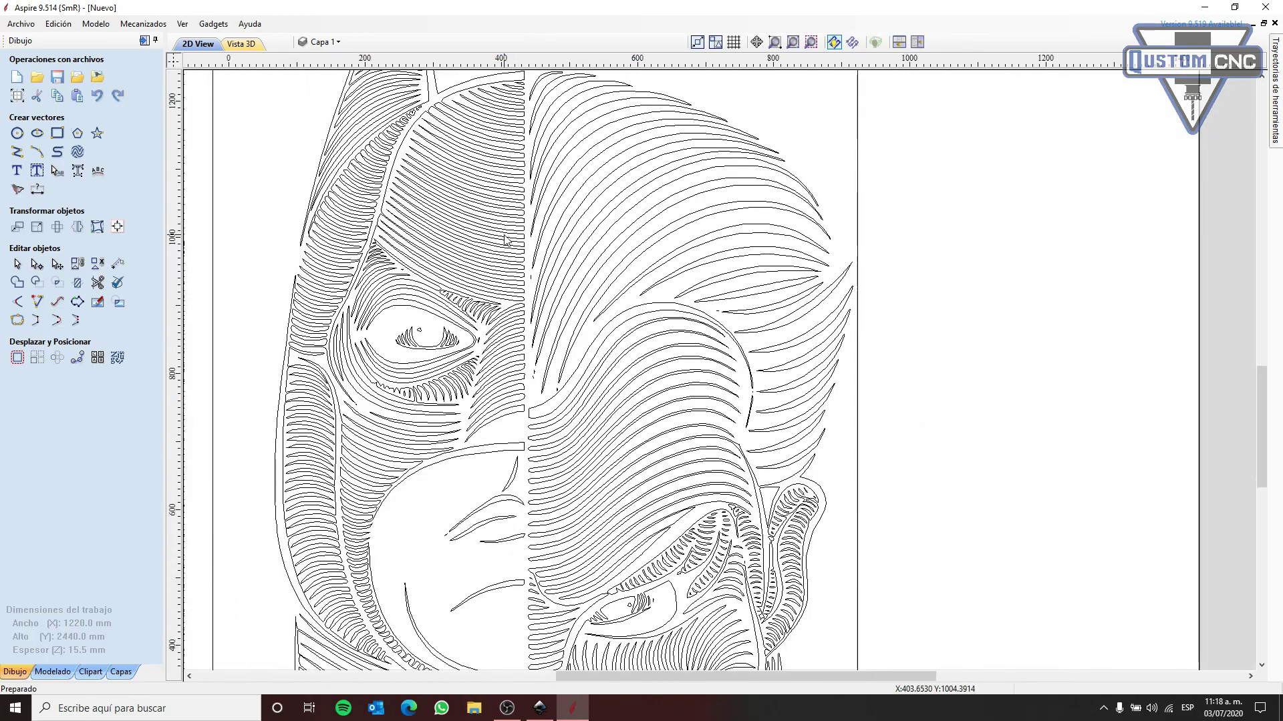
Examine the traced outlines across the whole Batman and Joker figure
scroll(505, 240, "down", 5)
scroll(498, 254, "up", 5)
scroll(499, 253, "down", 5)
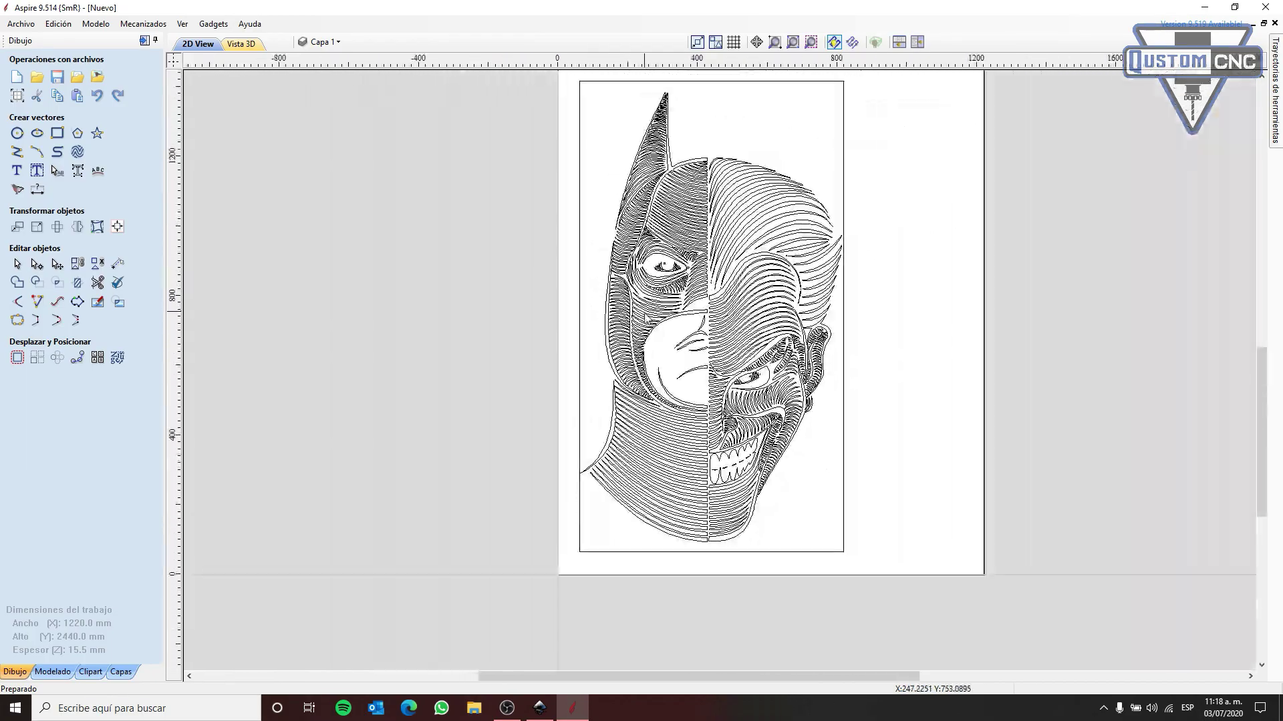
scroll(644, 313, "up", 4)
scroll(647, 345, "down", 3)
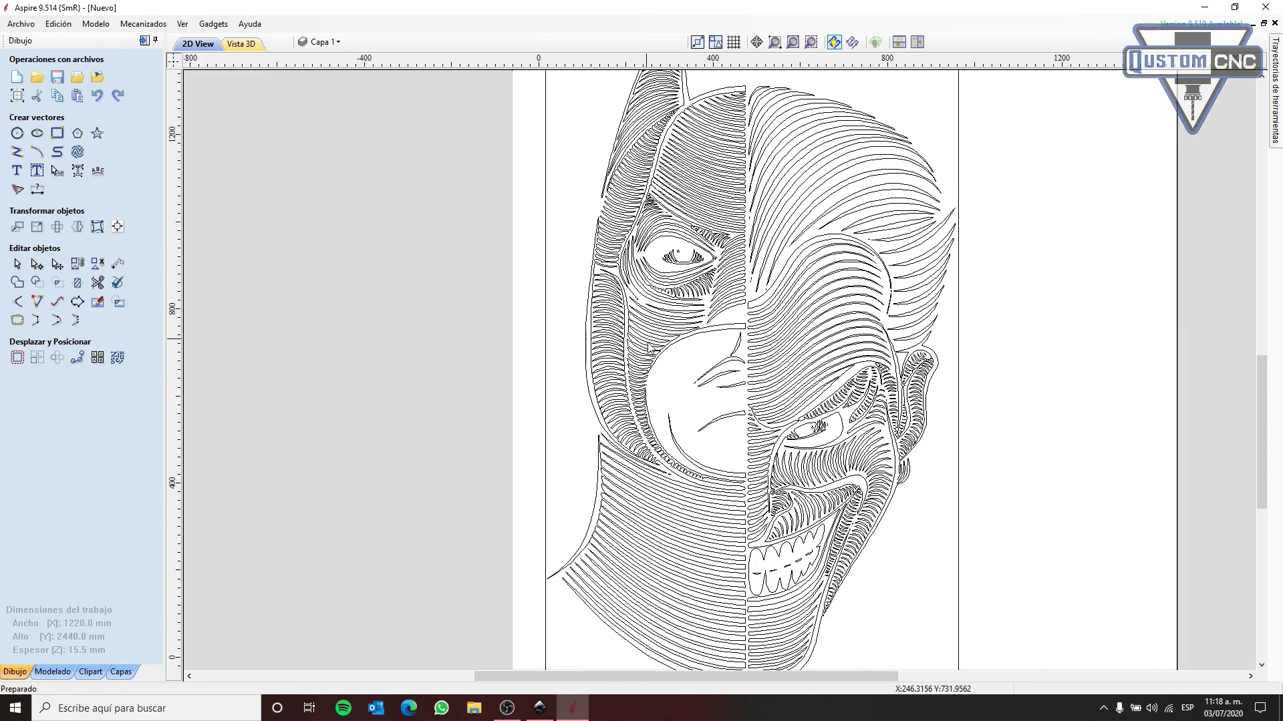
scroll(647, 345, "down", 4)
scroll(666, 208, "up", 4)
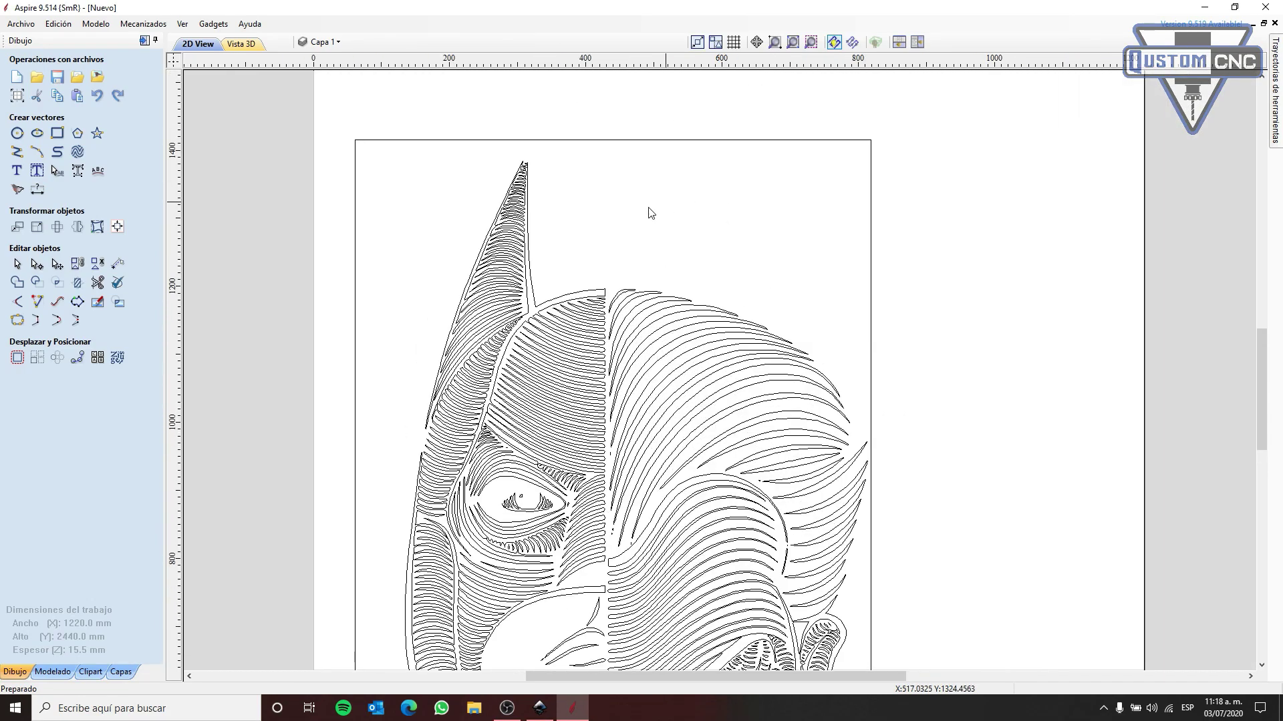
scroll(491, 179, "up", 2)
scroll(610, 207, "up", 3)
scroll(617, 212, "down", 2)
scroll(618, 212, "down", 4)
scroll(498, 106, "up", 3)
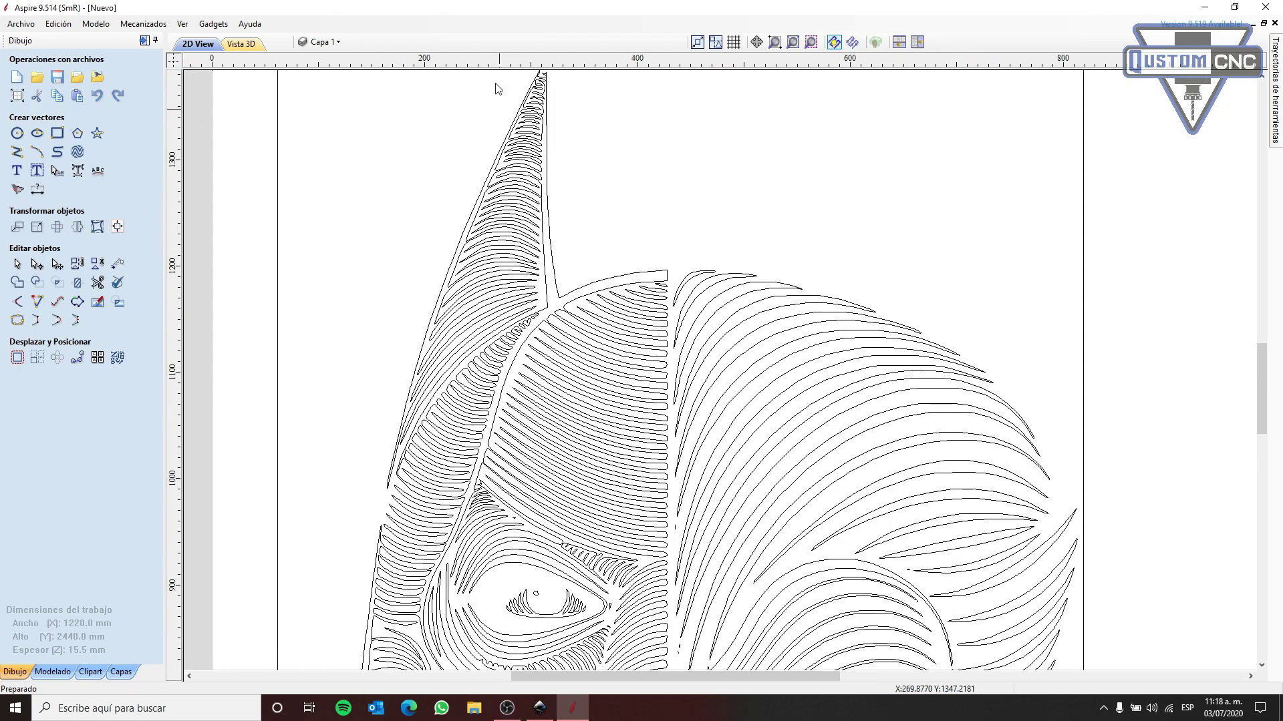
Inspect the traced contours at the tip of Batman's ear up close
scroll(434, 175, "down", 1)
scroll(521, 134, "up", 8)
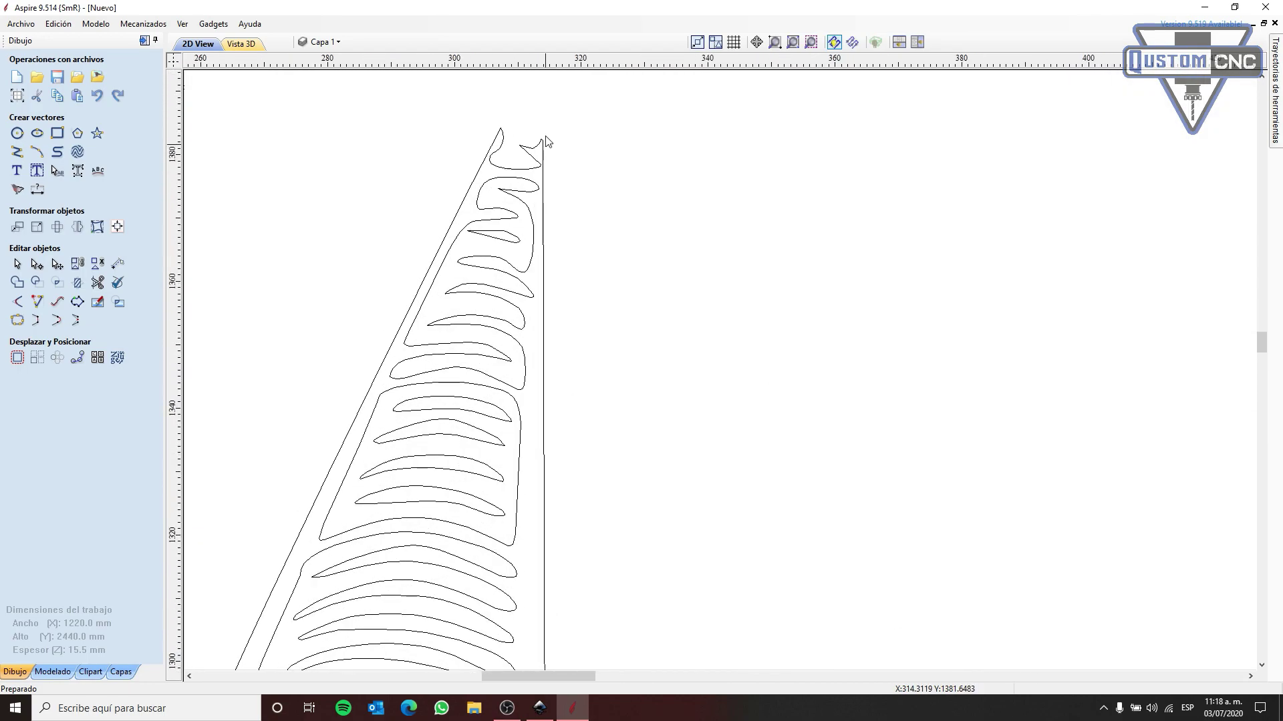
scroll(504, 147, "down", 8)
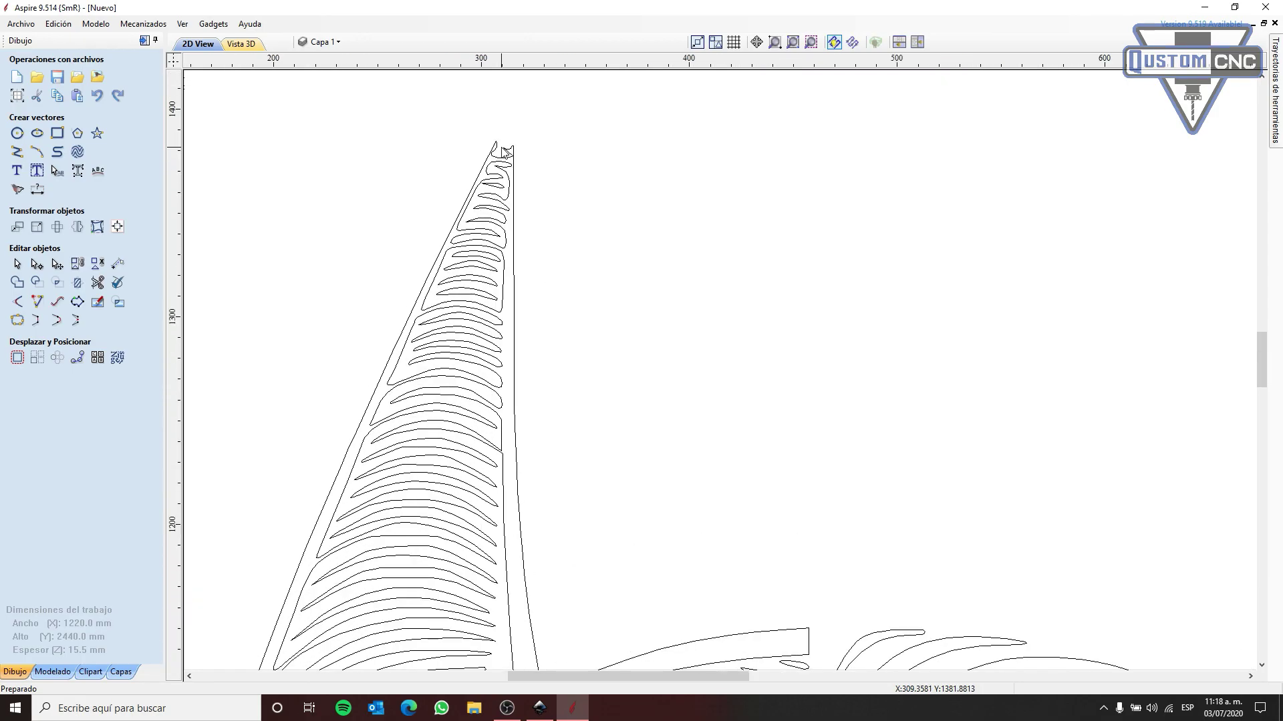
scroll(494, 296, "up", 6)
scroll(534, 274, "down", 4)
Inspect the traced stripes around Batman's eye, the small stray outlines near the central divide, and the Joker's cheek
scroll(596, 264, "up", 5)
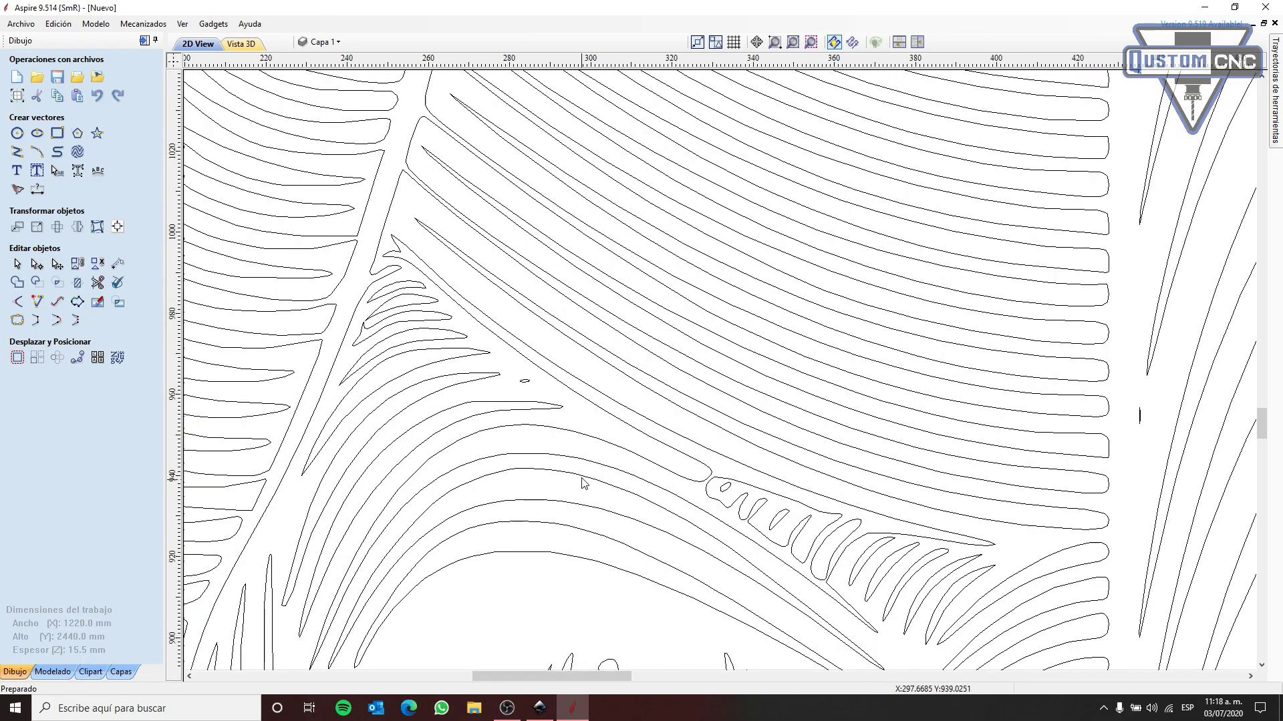
scroll(563, 386, "down", 4)
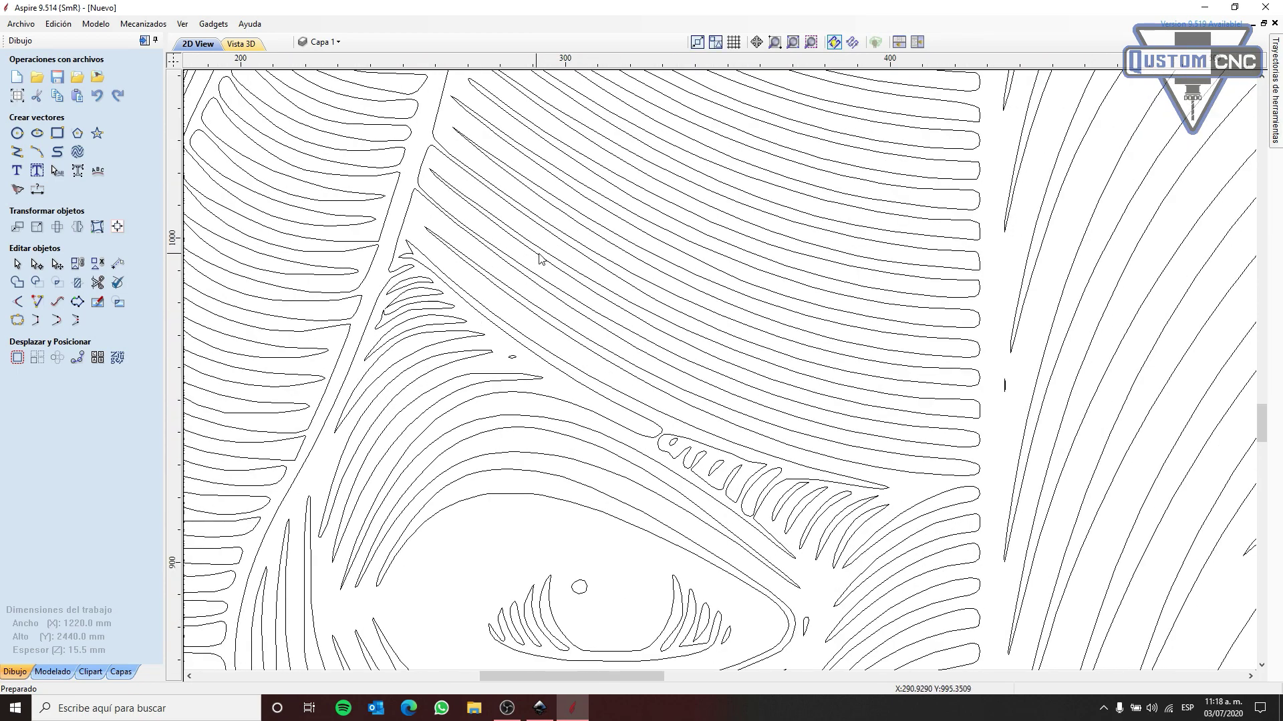
scroll(668, 280, "down", 3)
scroll(772, 407, "up", 8)
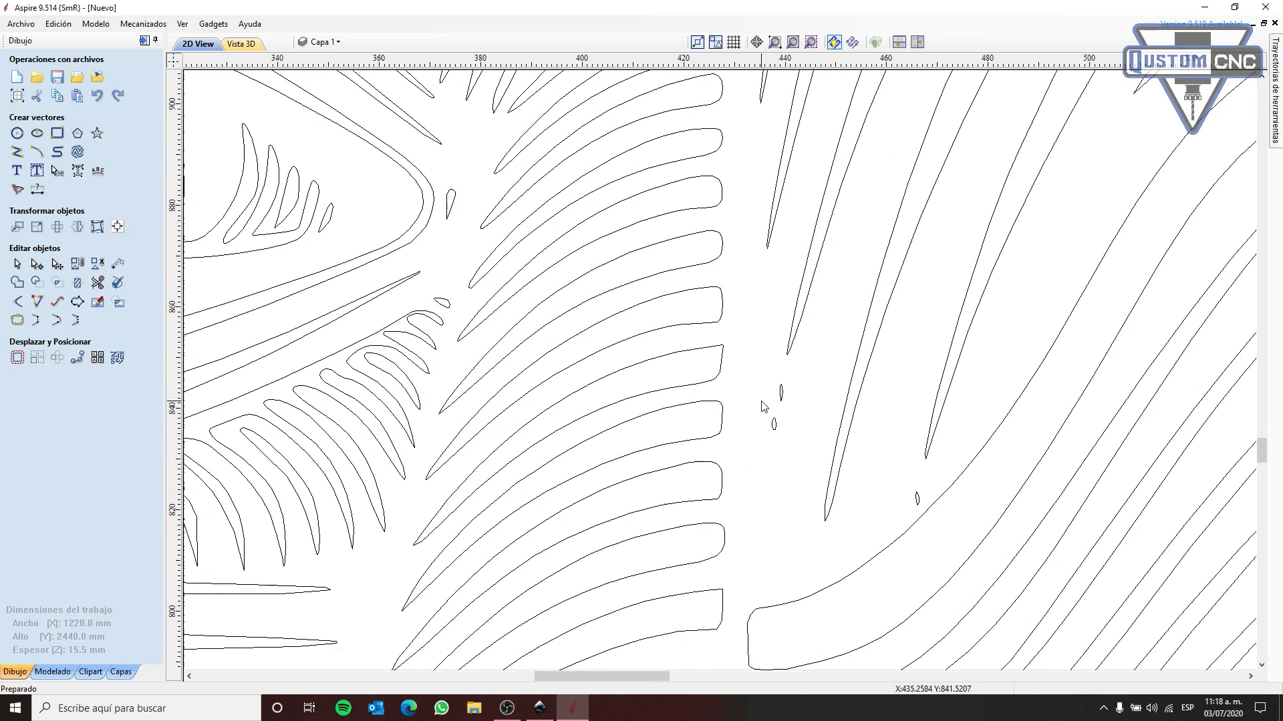
scroll(775, 401, "up", 5)
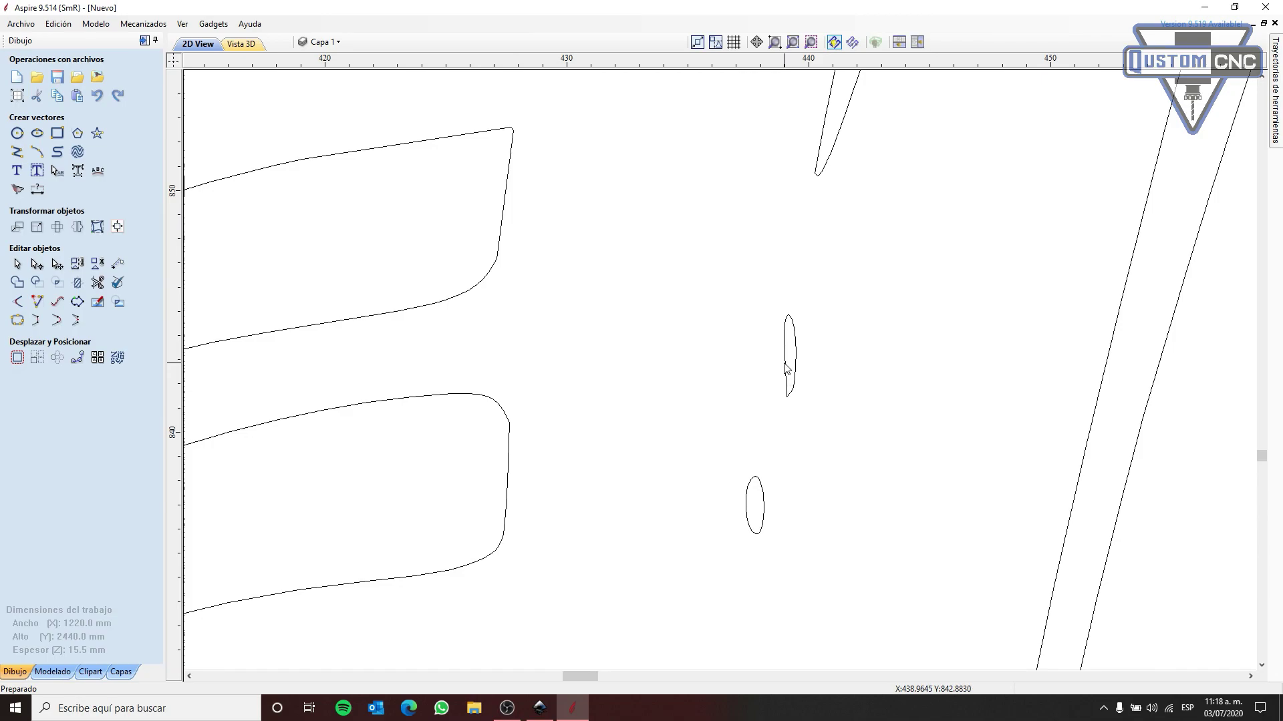
scroll(738, 373, "down", 10)
scroll(778, 368, "up", 10)
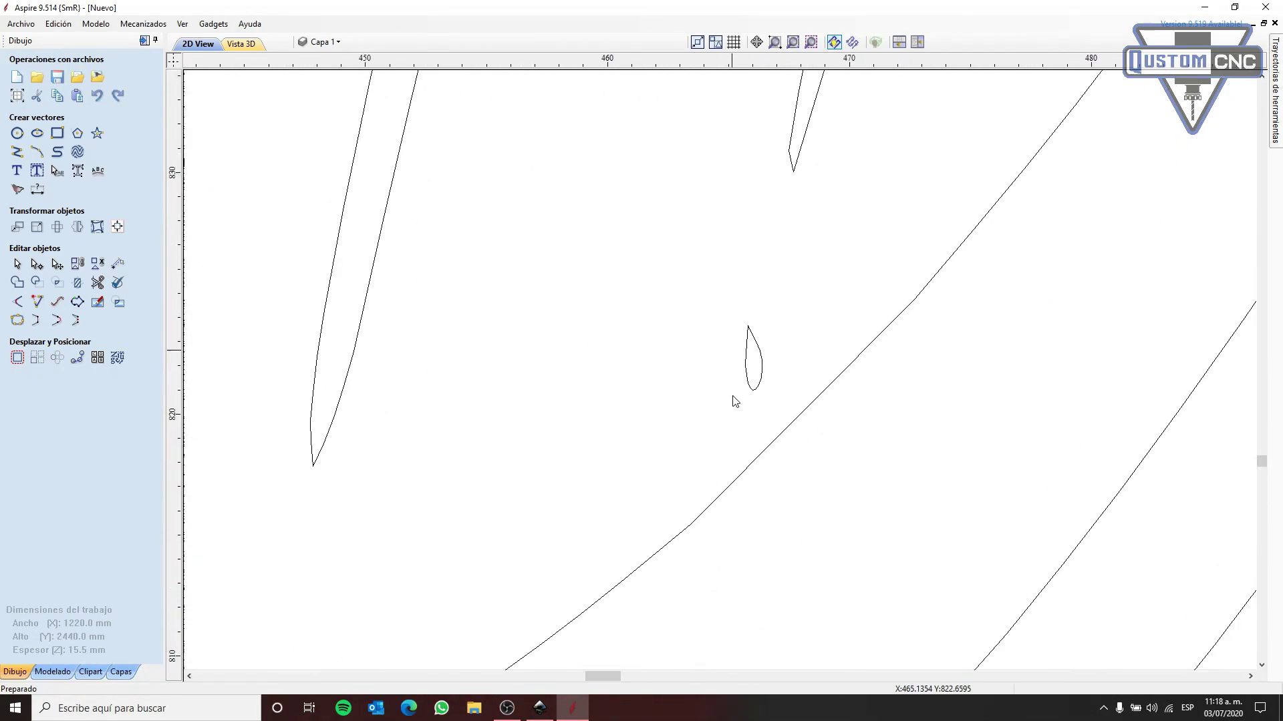
scroll(767, 345, "down", 7)
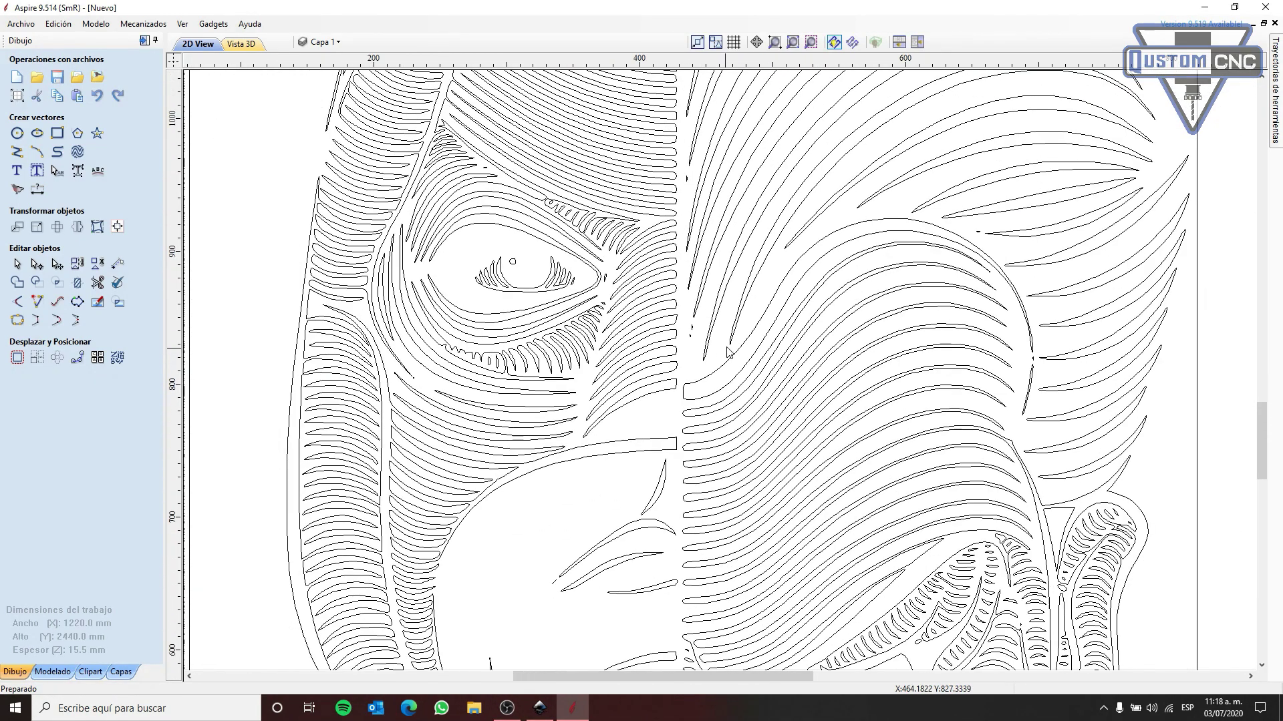
scroll(908, 244, "up", 6)
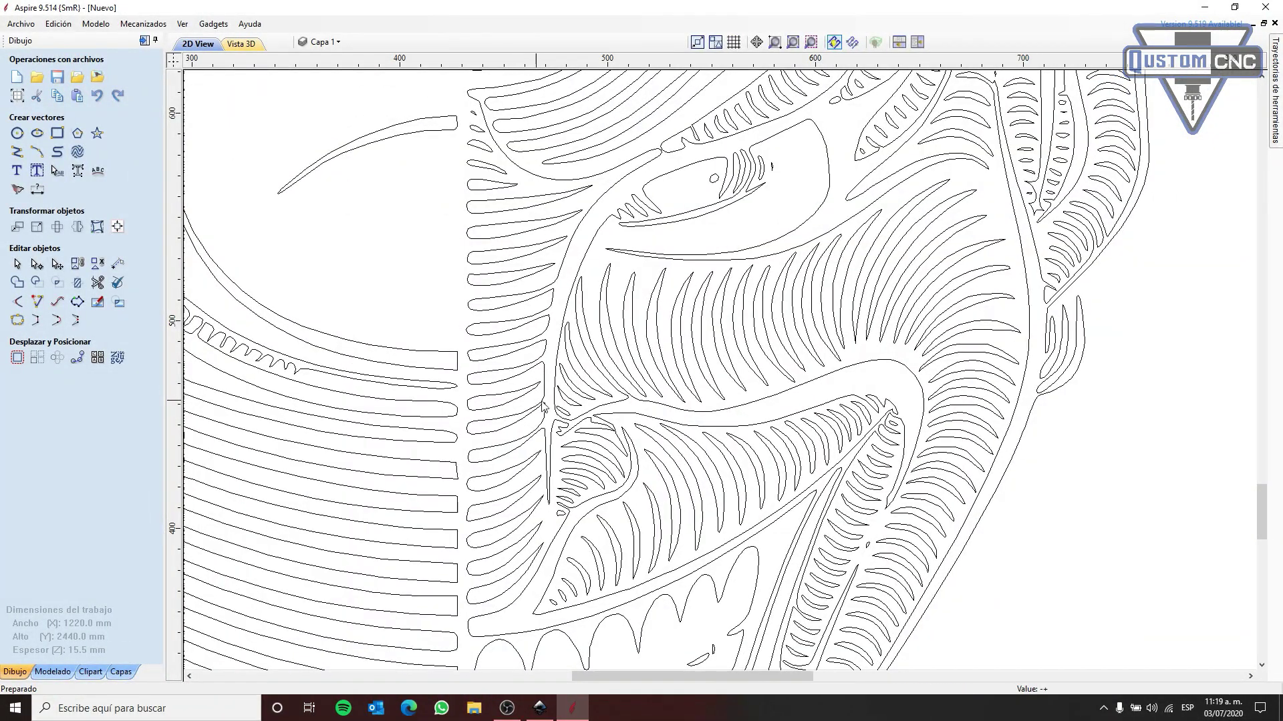
scroll(479, 229, "down", 5)
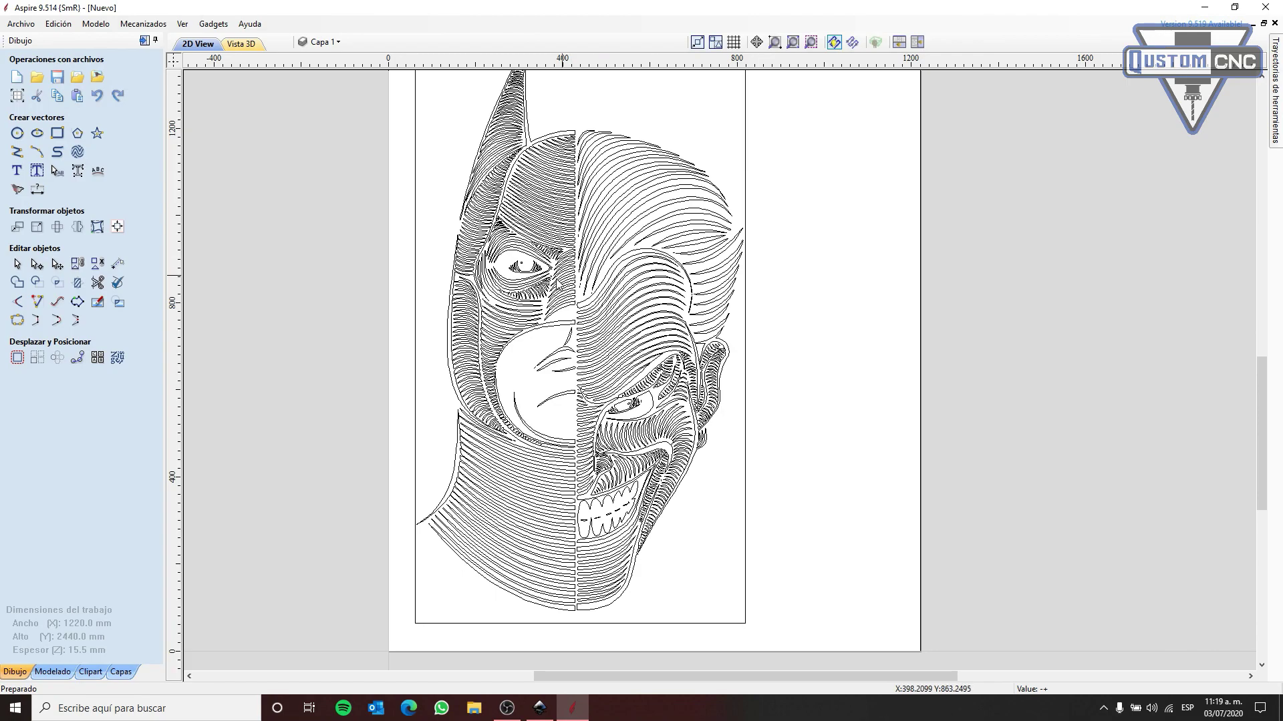
scroll(558, 281, "up", 3)
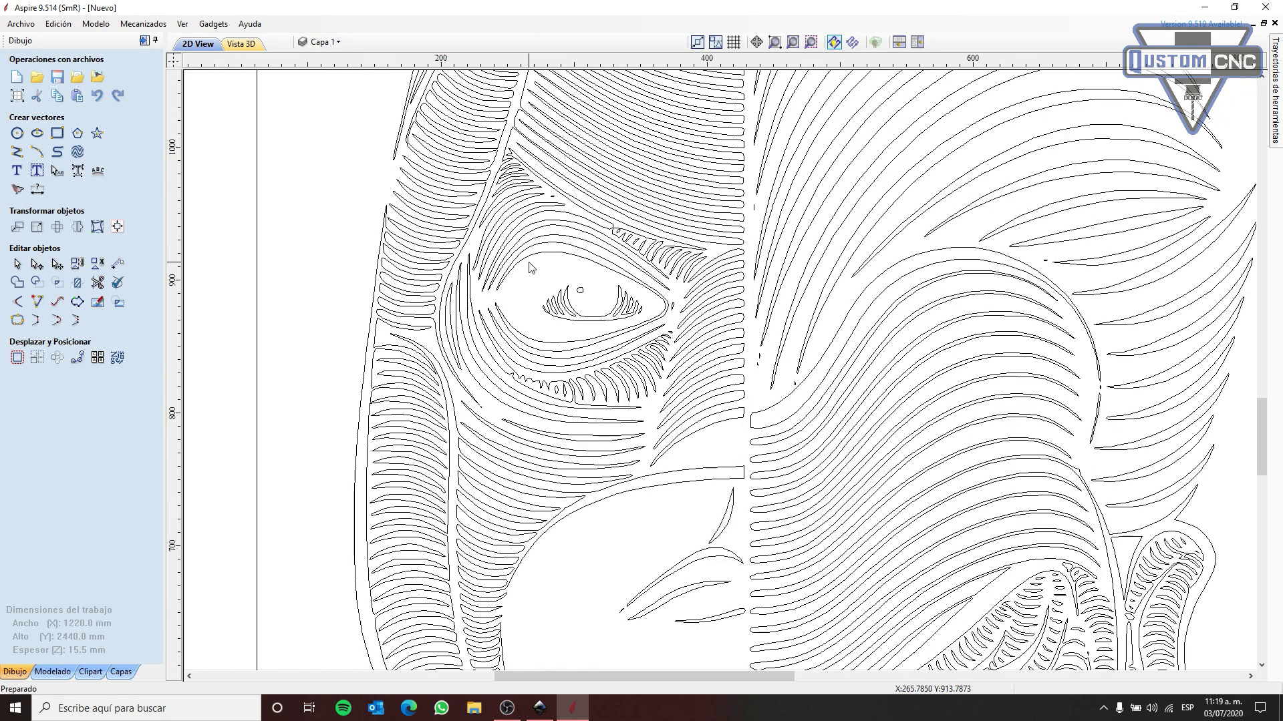
scroll(574, 286, "down", 5)
Keep the toolpath operations open and select all traced vectors except the outer rectangle
mouse_move(1274, 87)
left_click(1260, 41)
key("ctrl+a")
left_click(315, 315)
mouse_move(415, 304)
left_mouse_down()
mouse_move(905, 623)
mouse_move(905, 678)
mouse_move(631, 666)
mouse_move(687, 673)
left_mouse_up()
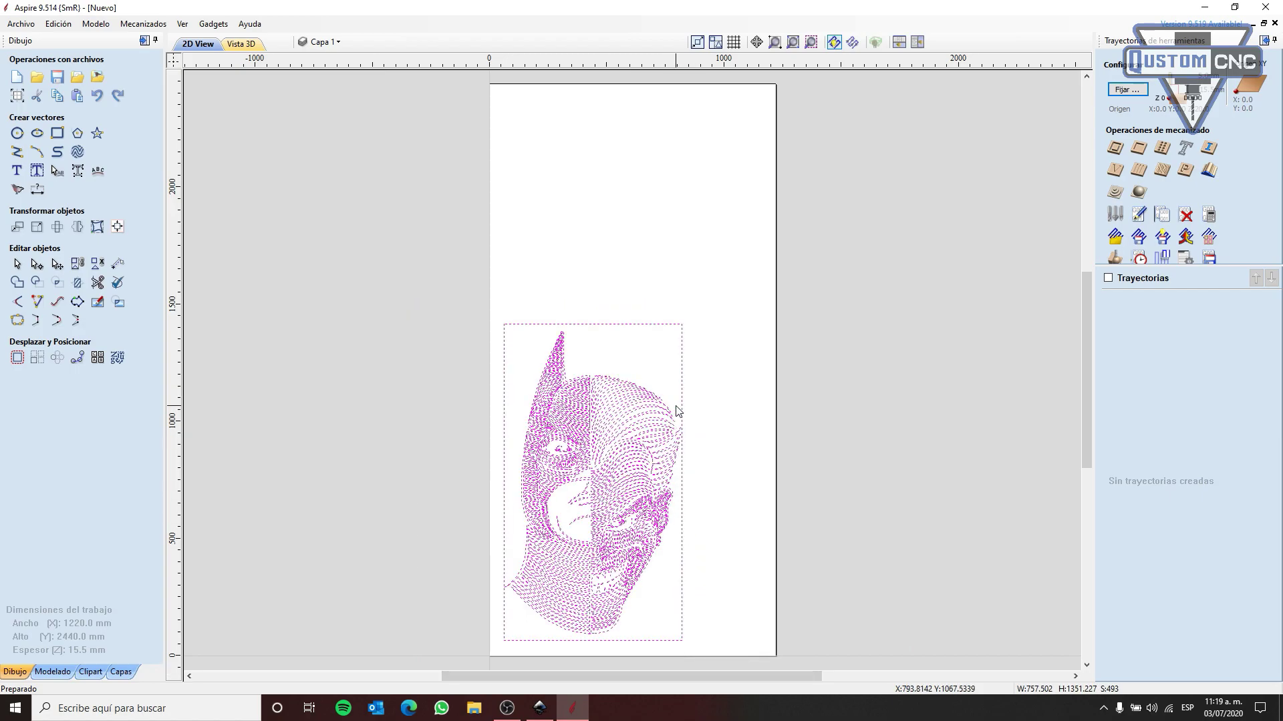
left_click(683, 401, "ctrl")
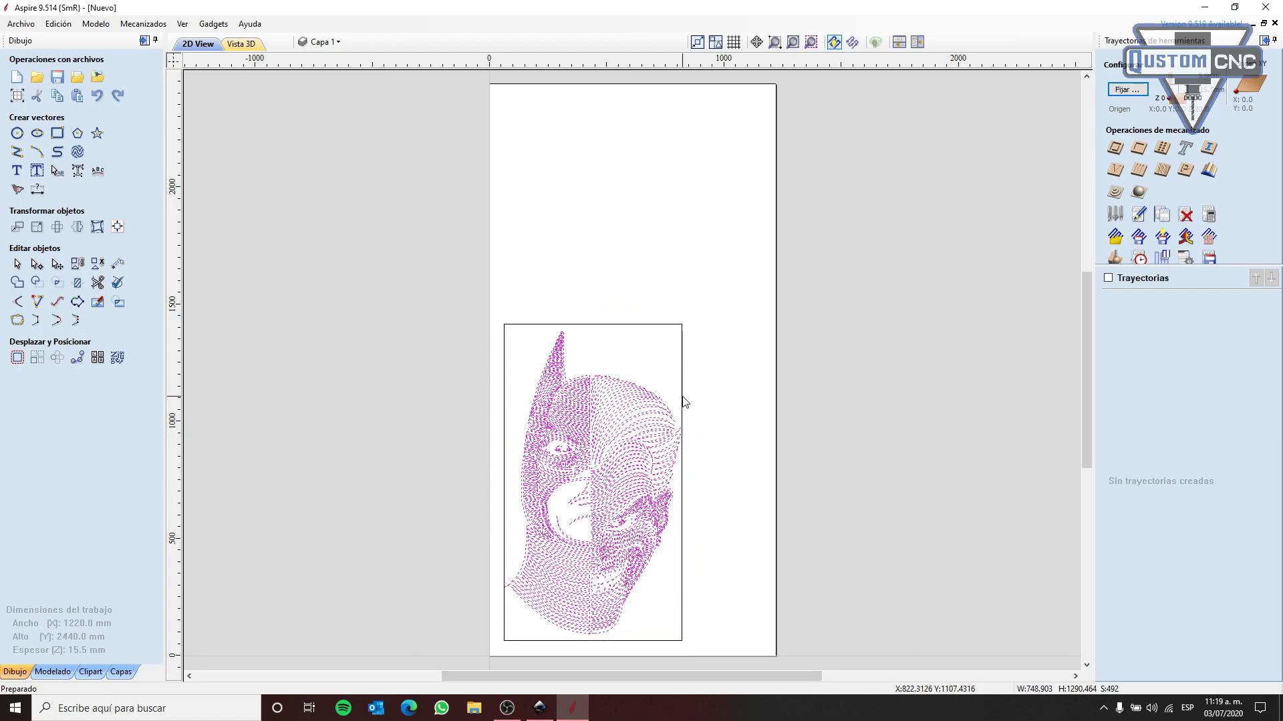
Calculate a V-carving toolpath for the selected vectors with the V-Bit (60 deg 12 mm) and simulate it in 3D
left_click(1115, 171)
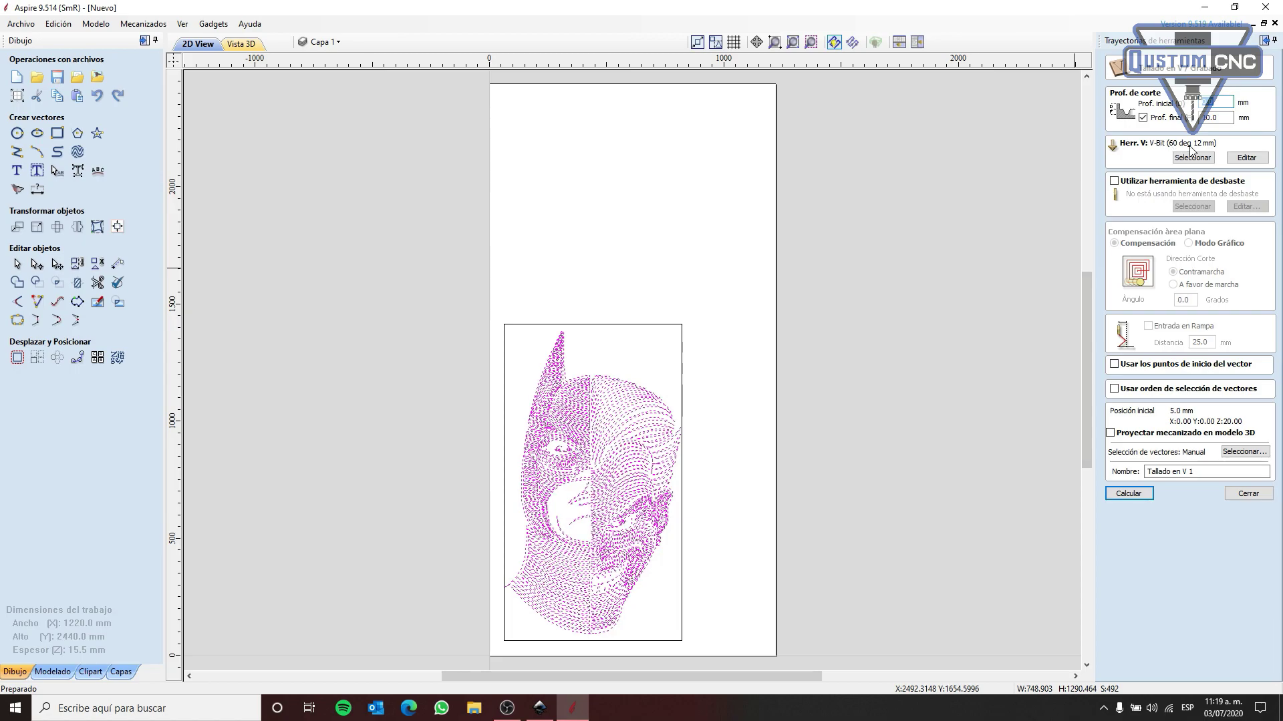
left_click(1127, 493)
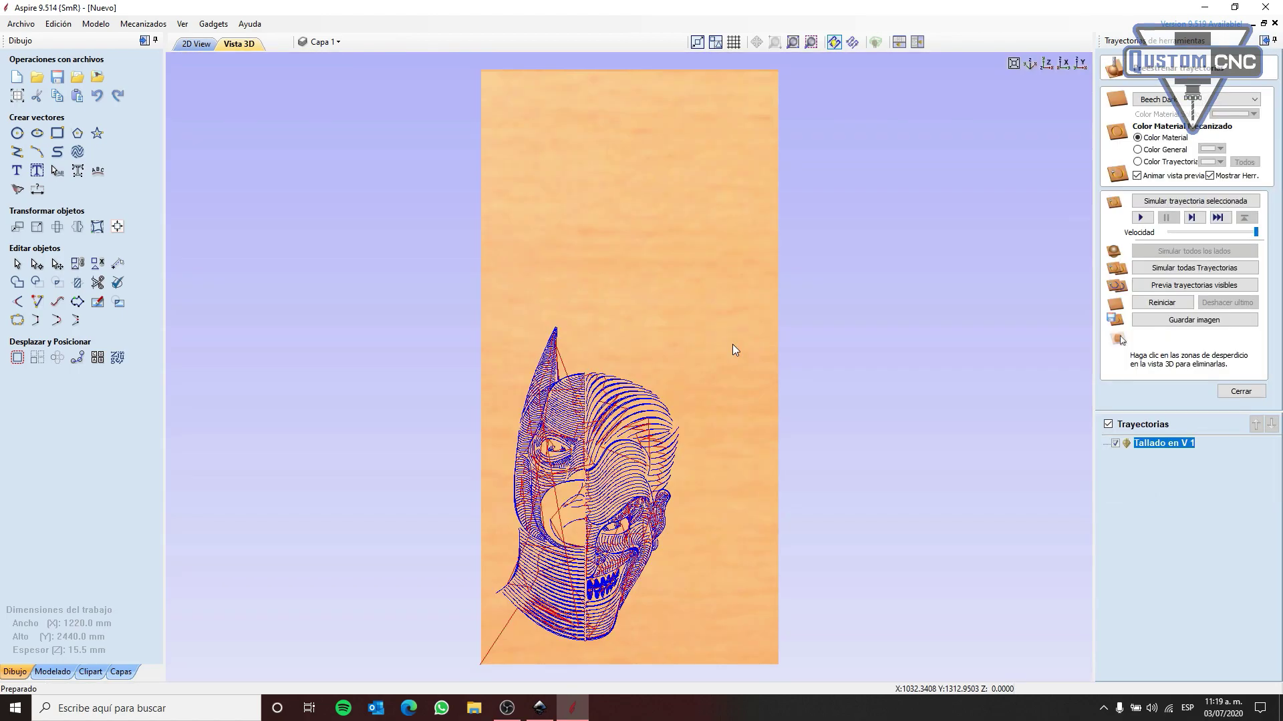
left_click(1141, 217)
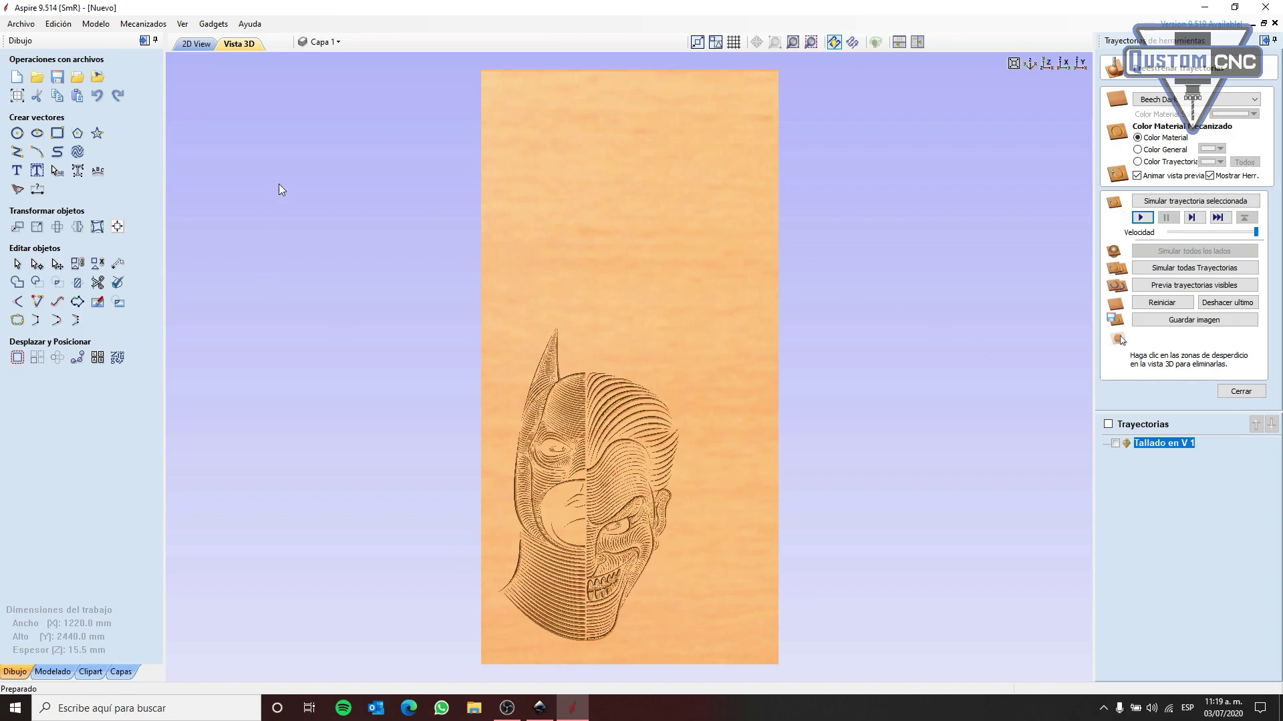
Close the V-carving simulation and calculate a profile toolpath for the outer rectangle around the faces
left_click(194, 44)
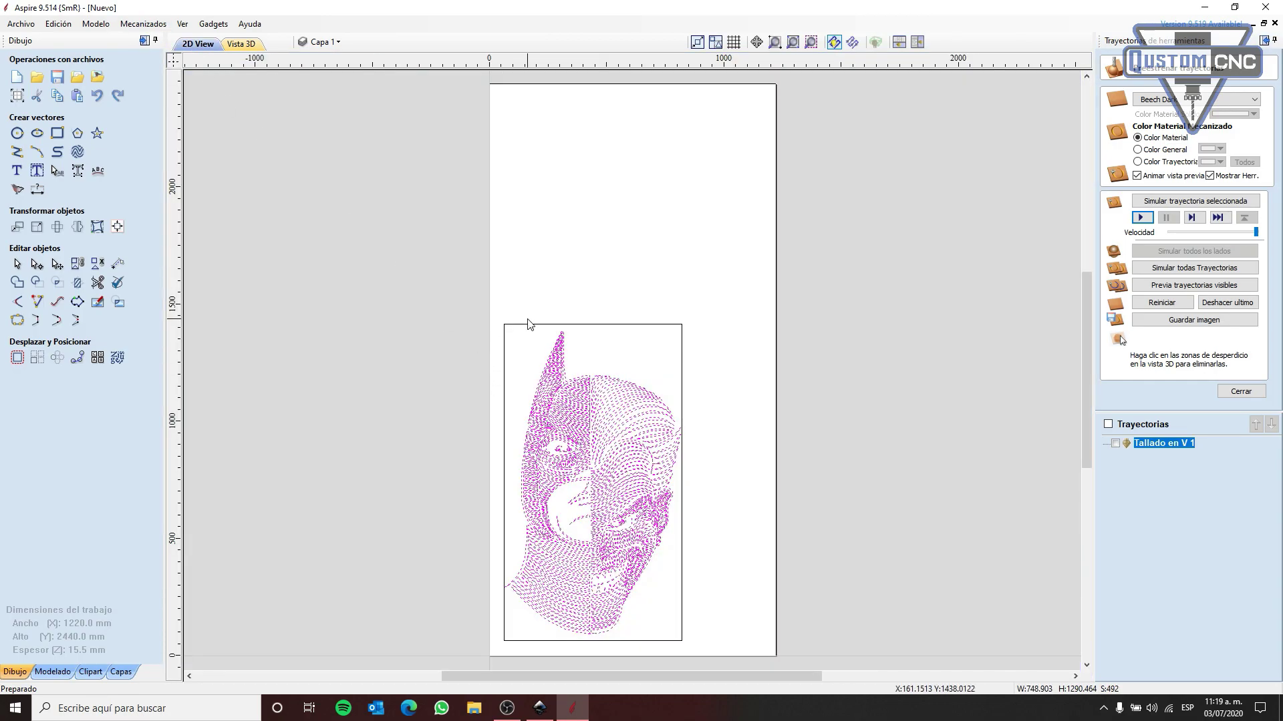
left_click(1240, 391)
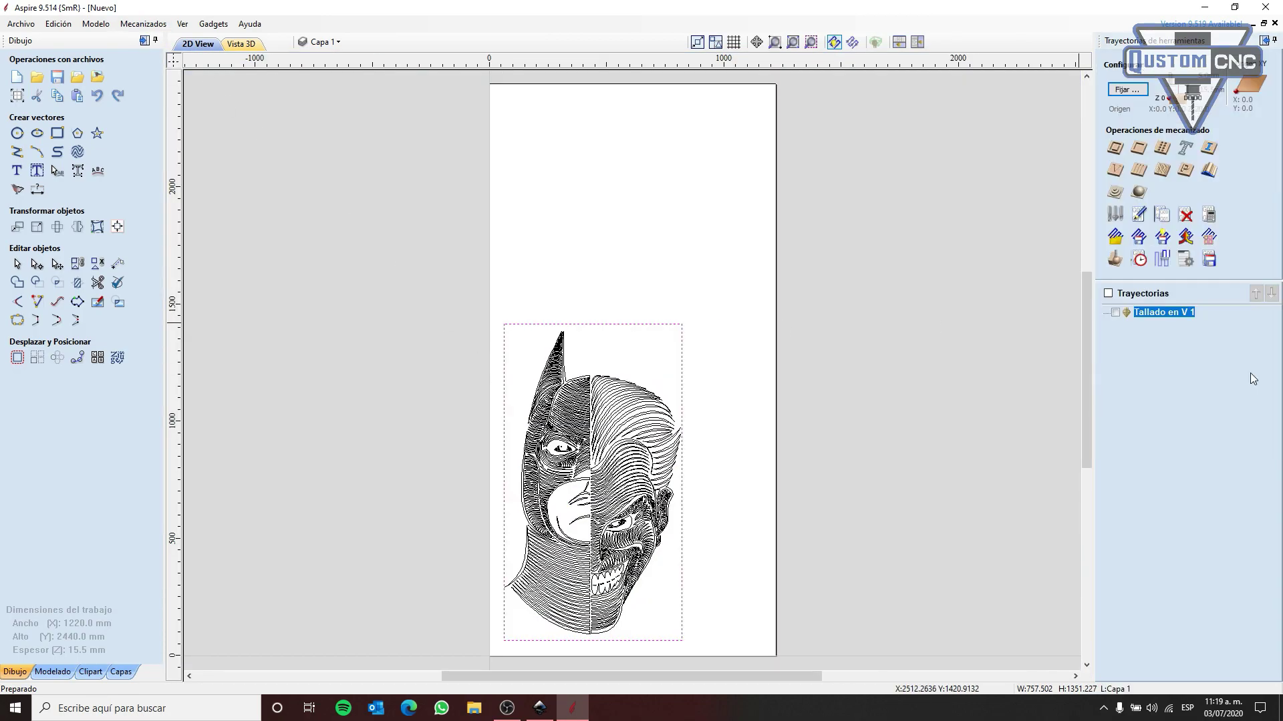
left_click(1113, 152)
left_click(1129, 670)
left_click(609, 428)
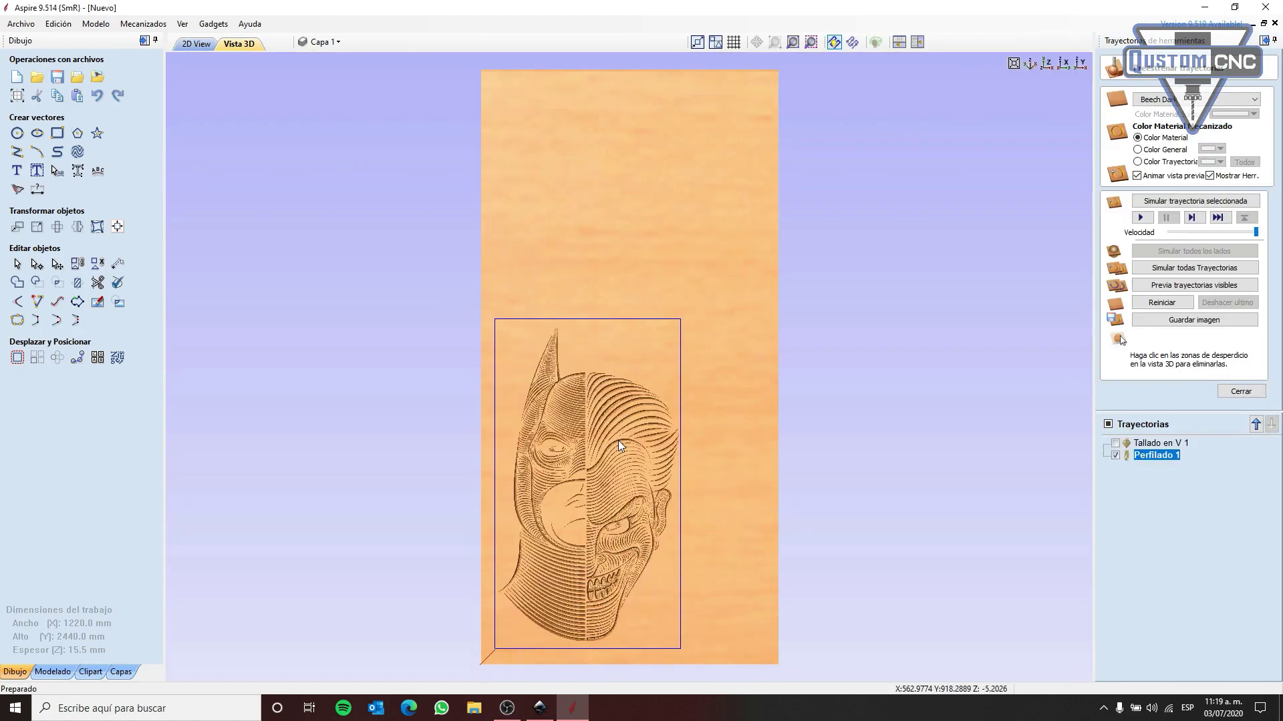
Simulate the rectangle's profile cut in 3D and remove the waste material around the carved panel
left_click(1140, 217)
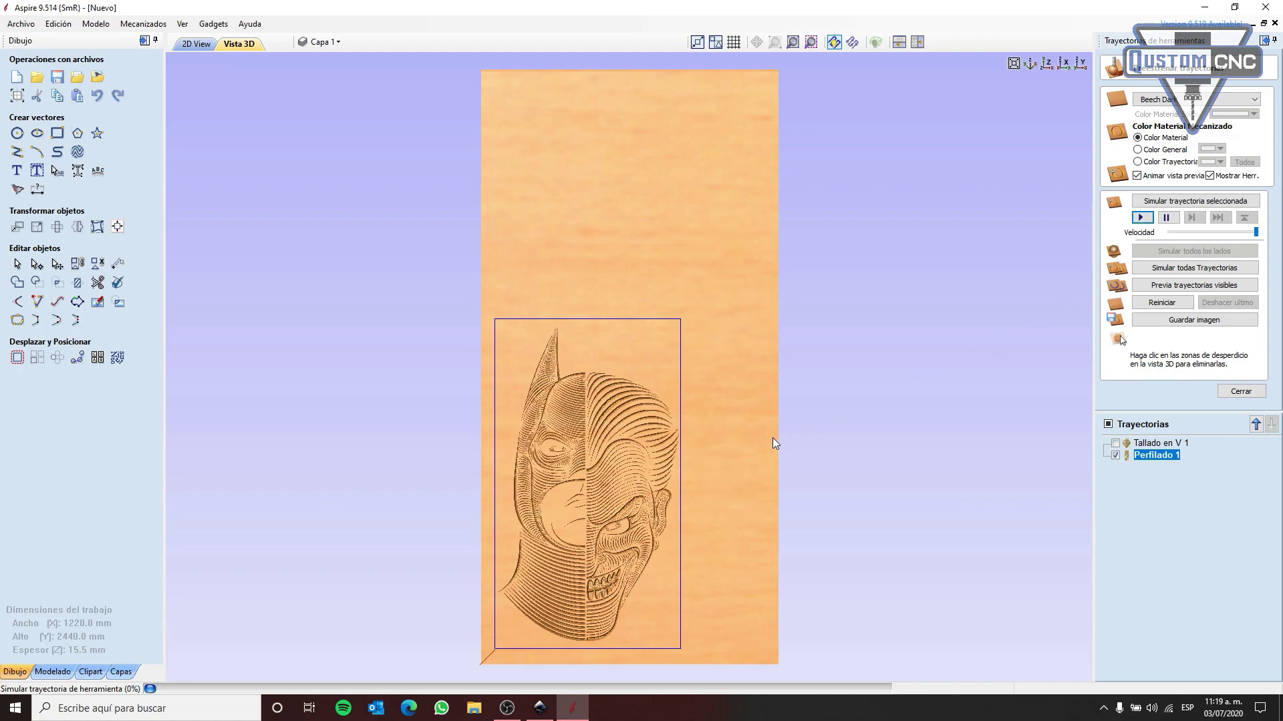
left_click(751, 391)
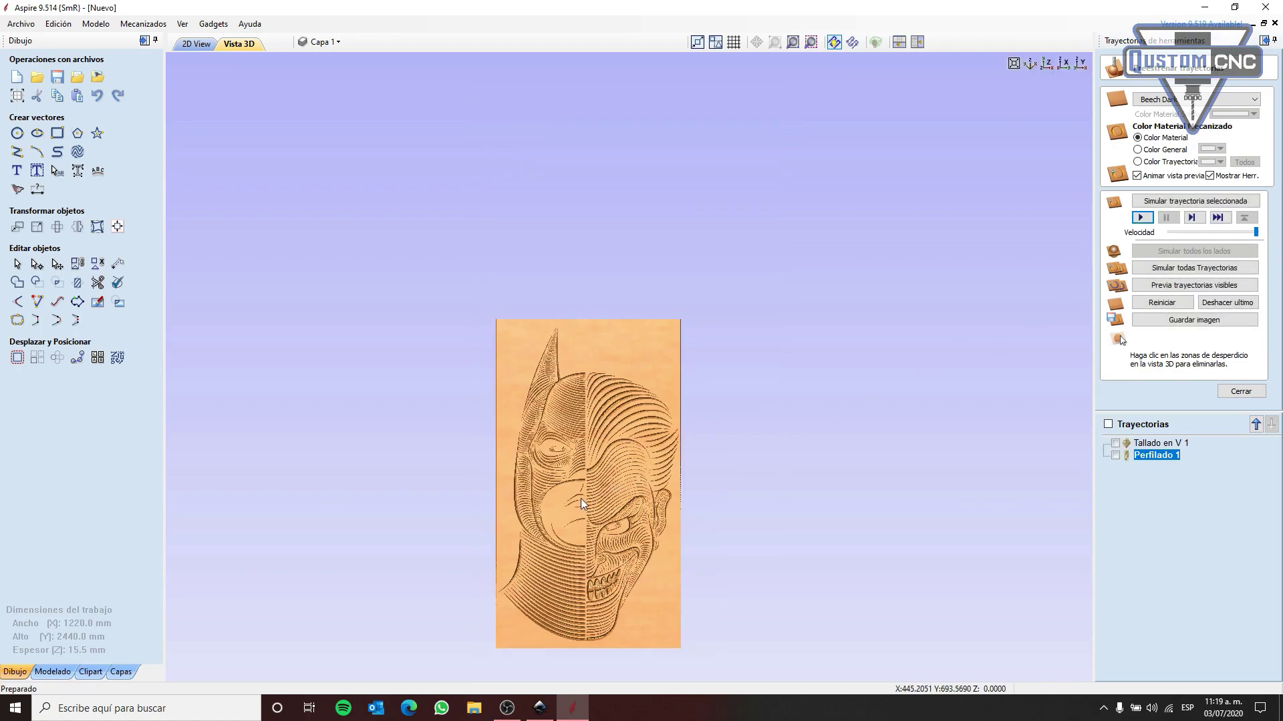
scroll(647, 364, "up", 5)
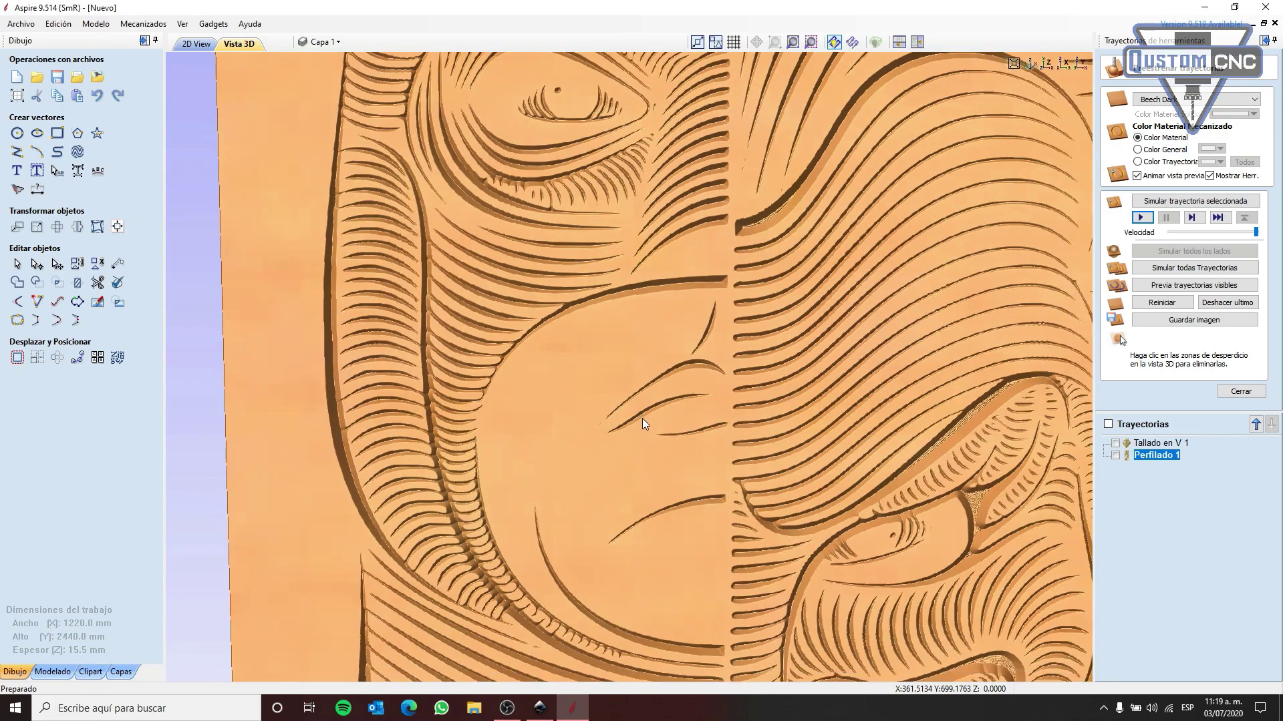
left_click_drag(643, 418, 652, 367)
scroll(652, 367, "down", 5)
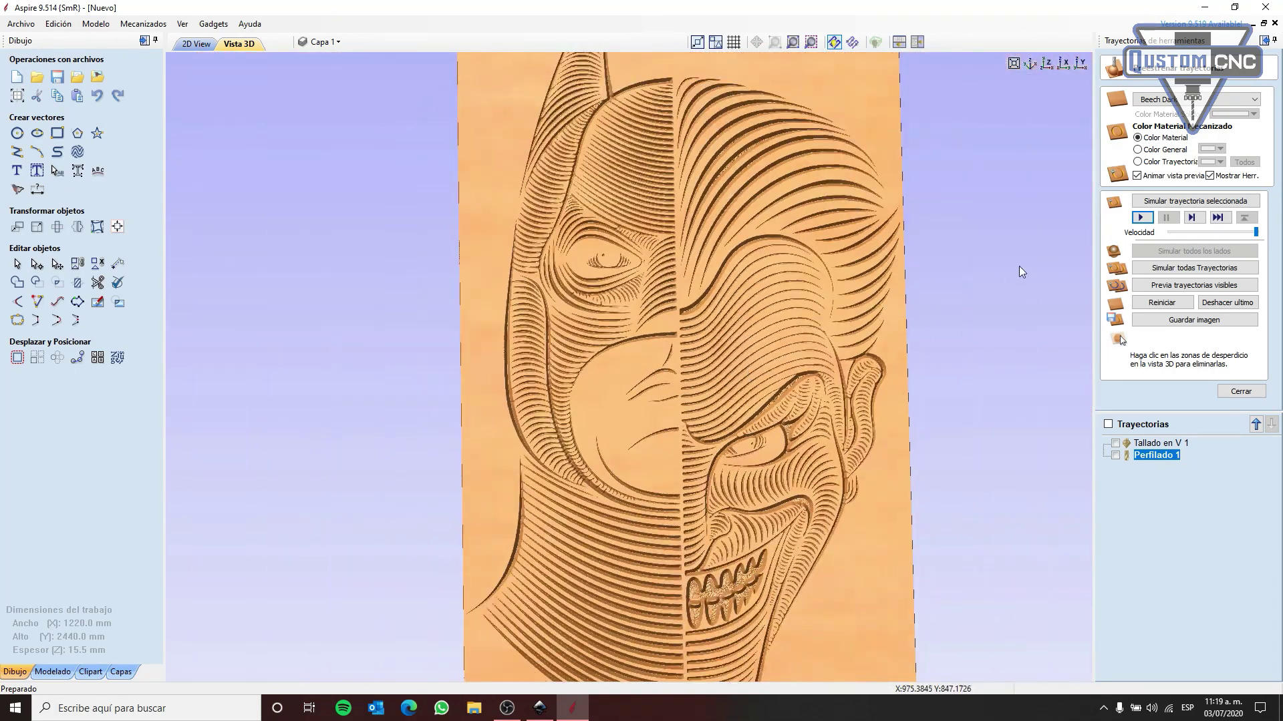
Switch the preview material from wood to a solid color and make it black
left_click(1189, 99)
scroll(1191, 110, "up", 3)
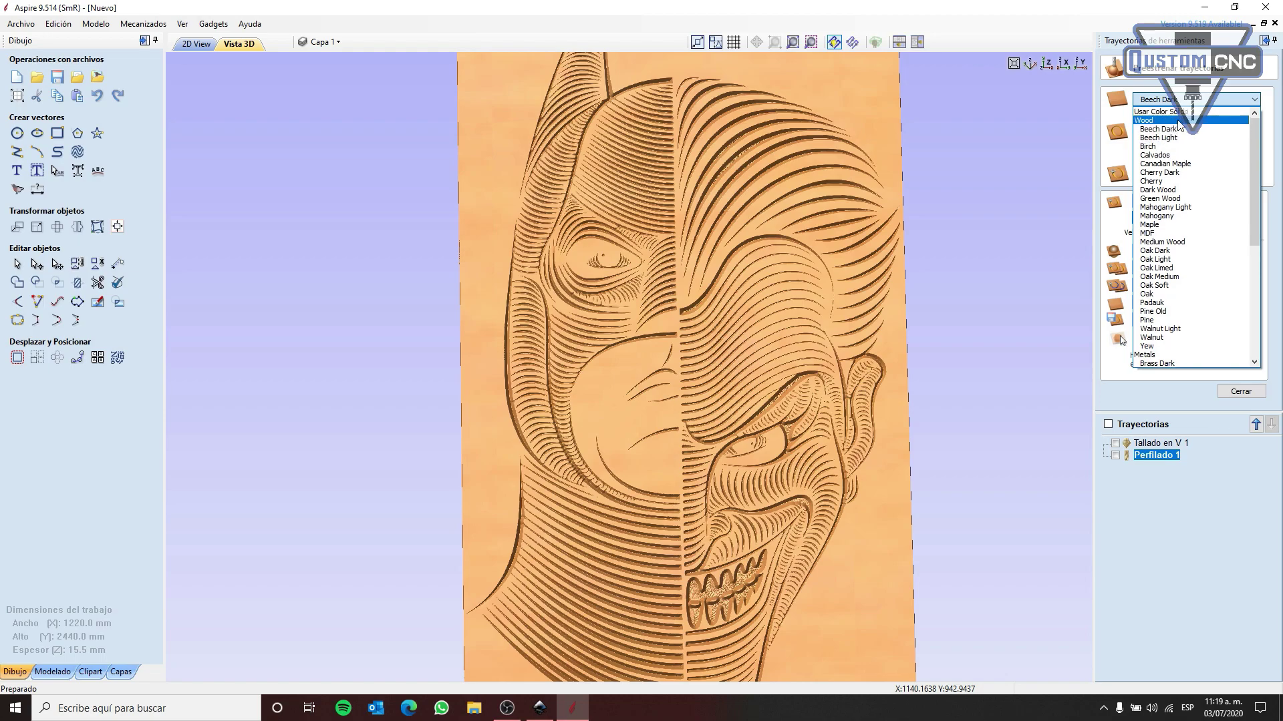
left_click(1177, 115)
left_click(1226, 113)
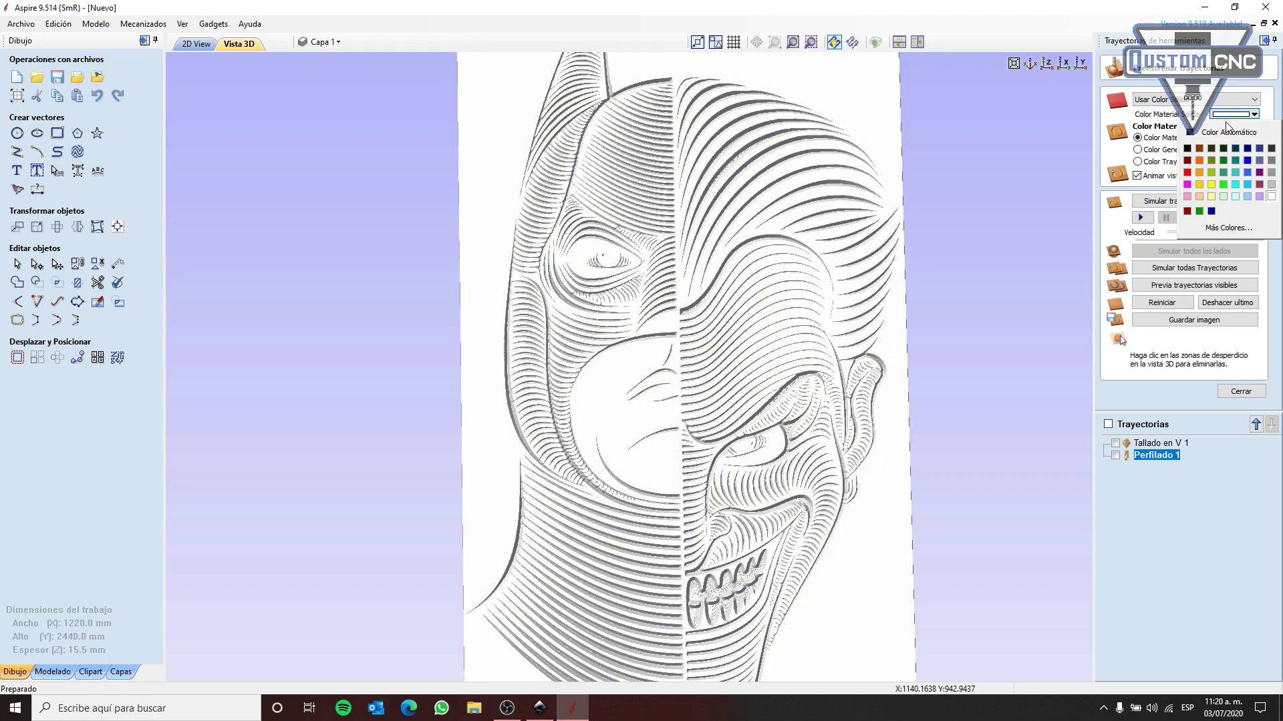
left_click(1181, 131)
Show the machined areas in a general color and set that color to white
left_click(1162, 150)
left_click(1218, 149)
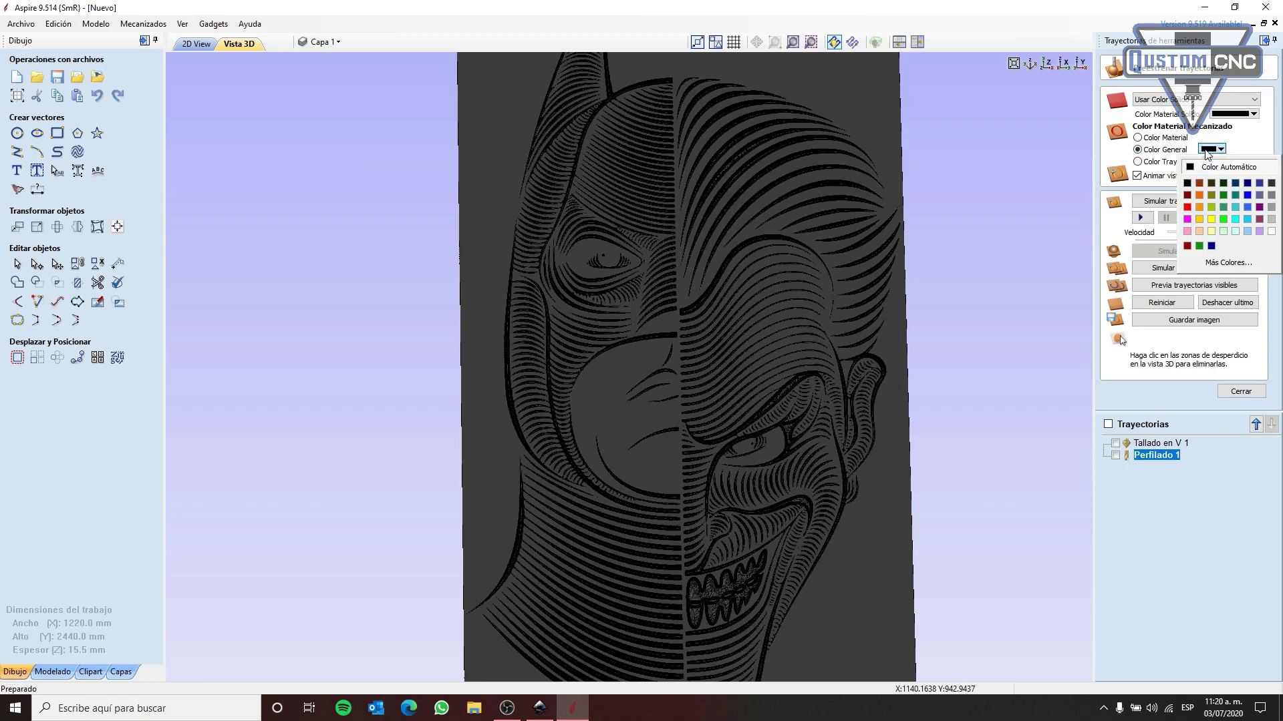
left_click(1271, 231)
Examine the white carved lines on the black panel up close and from several angles
left_click_drag(768, 341, 755, 403)
scroll(580, 288, "up", 6)
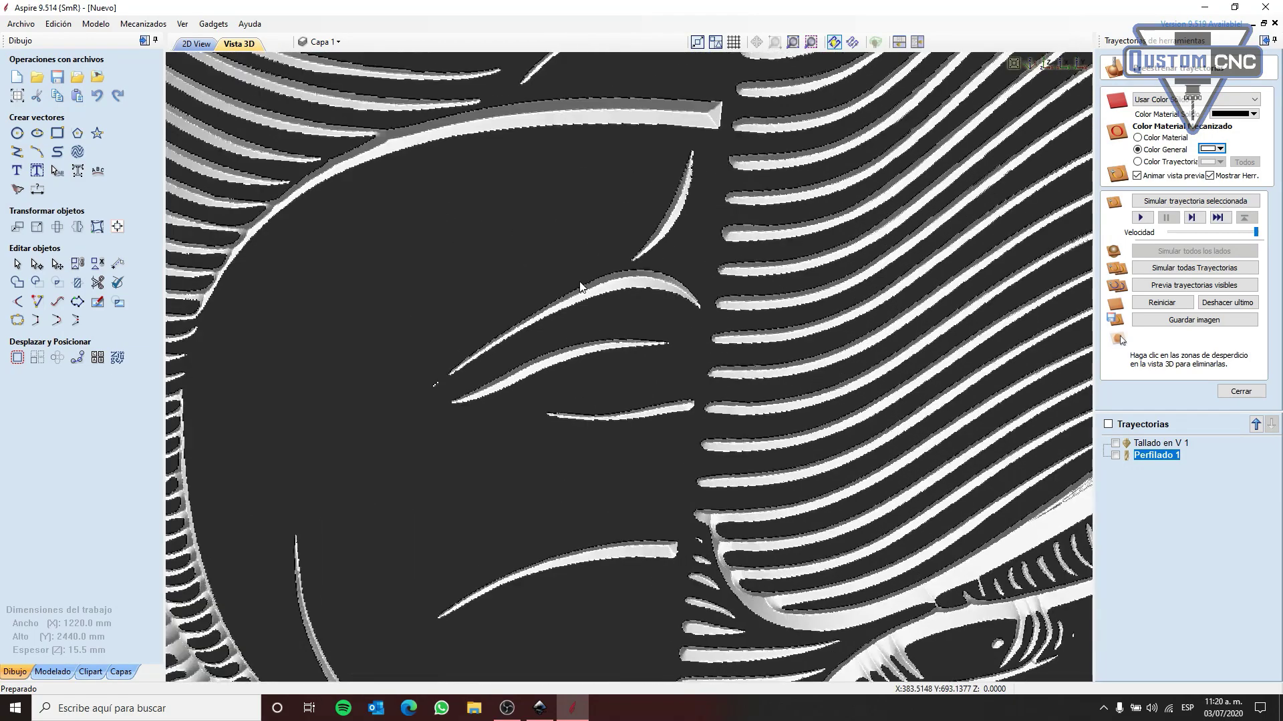
left_click_drag(579, 287, 566, 342)
scroll(566, 337, "down", 5)
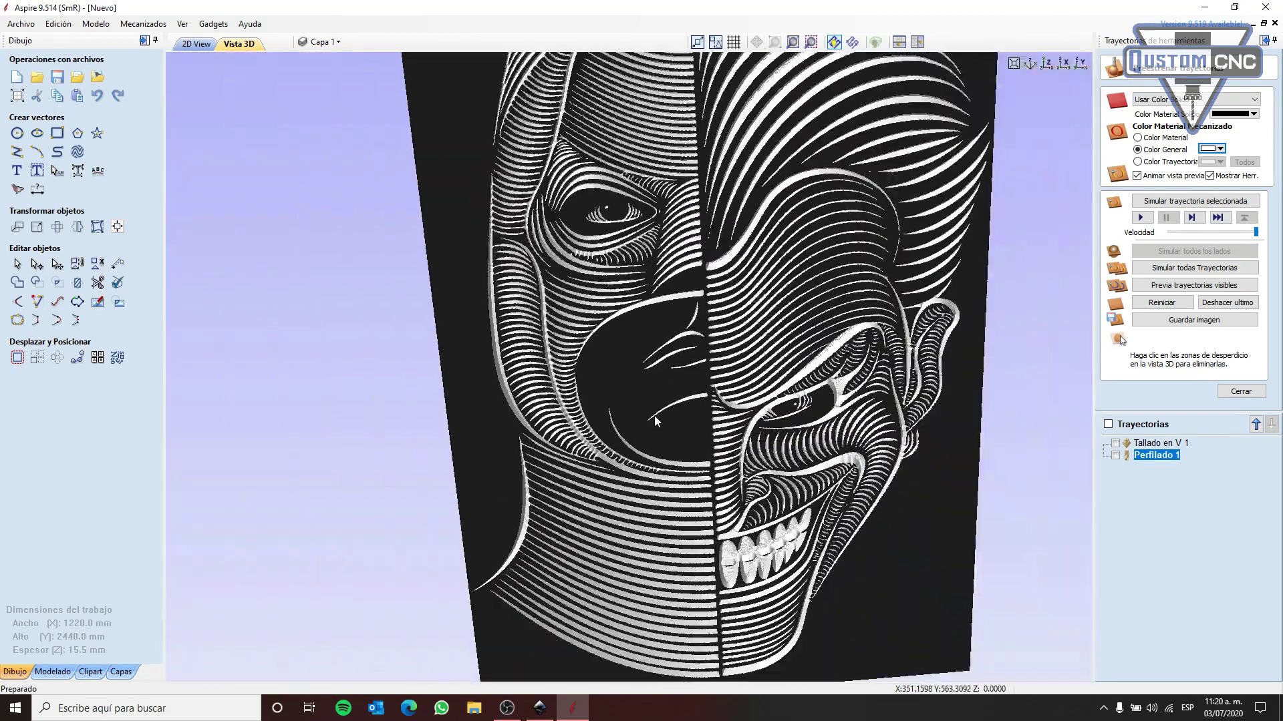
scroll(655, 424, "down", 5)
left_click_drag(655, 379, 760, 391)
scroll(760, 391, "up", 4)
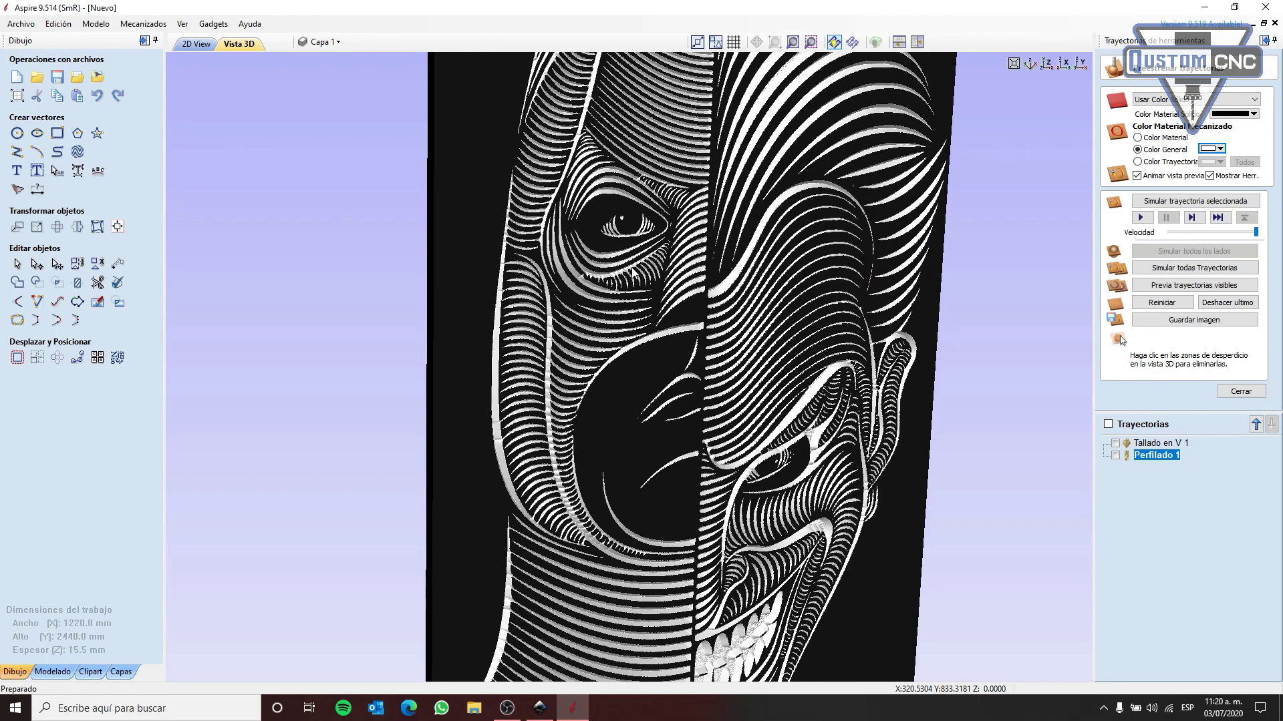
scroll(633, 273, "up", 2)
scroll(633, 272, "down", 4)
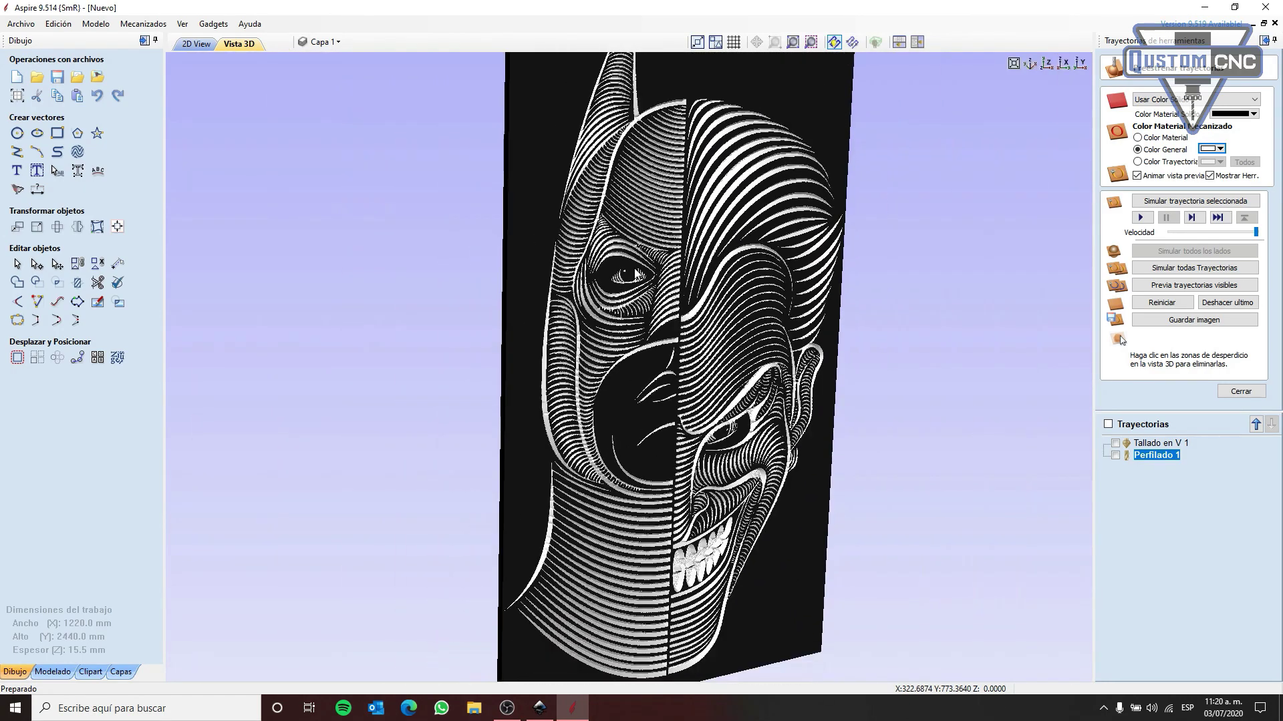
scroll(634, 267, "down", 3)
scroll(626, 243, "up", 1)
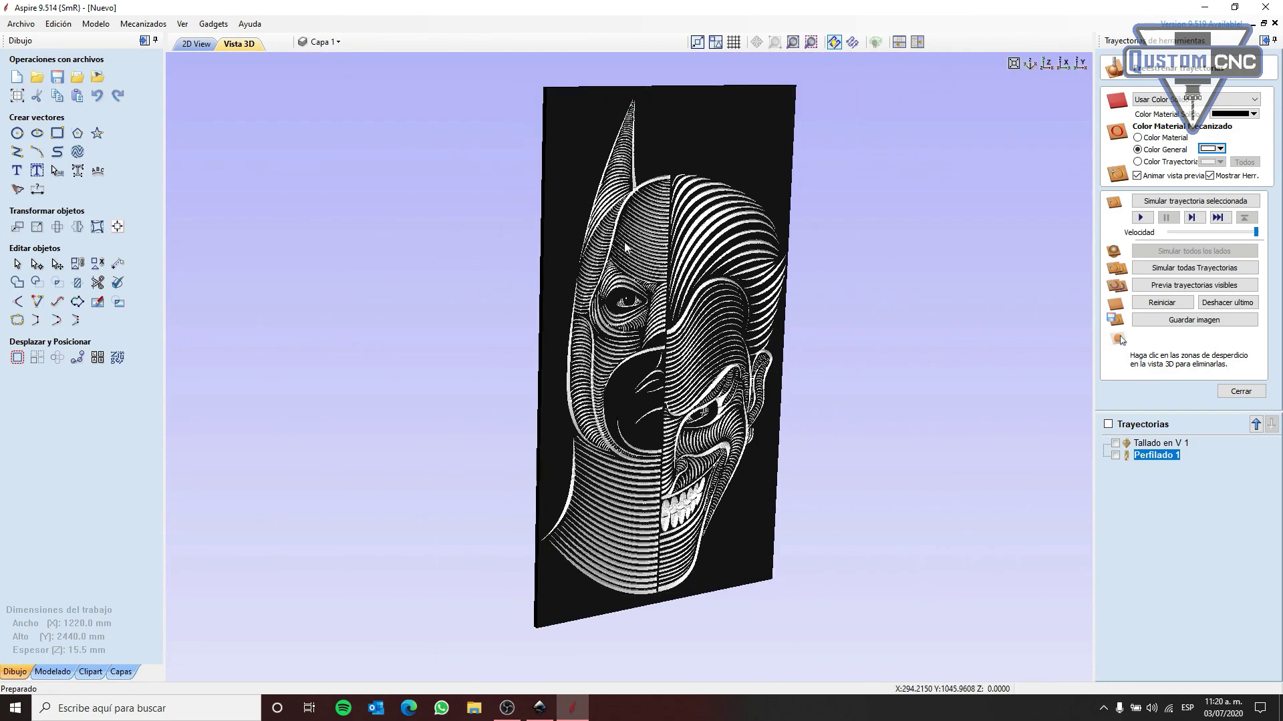
left_click_drag(626, 244, 612, 247)
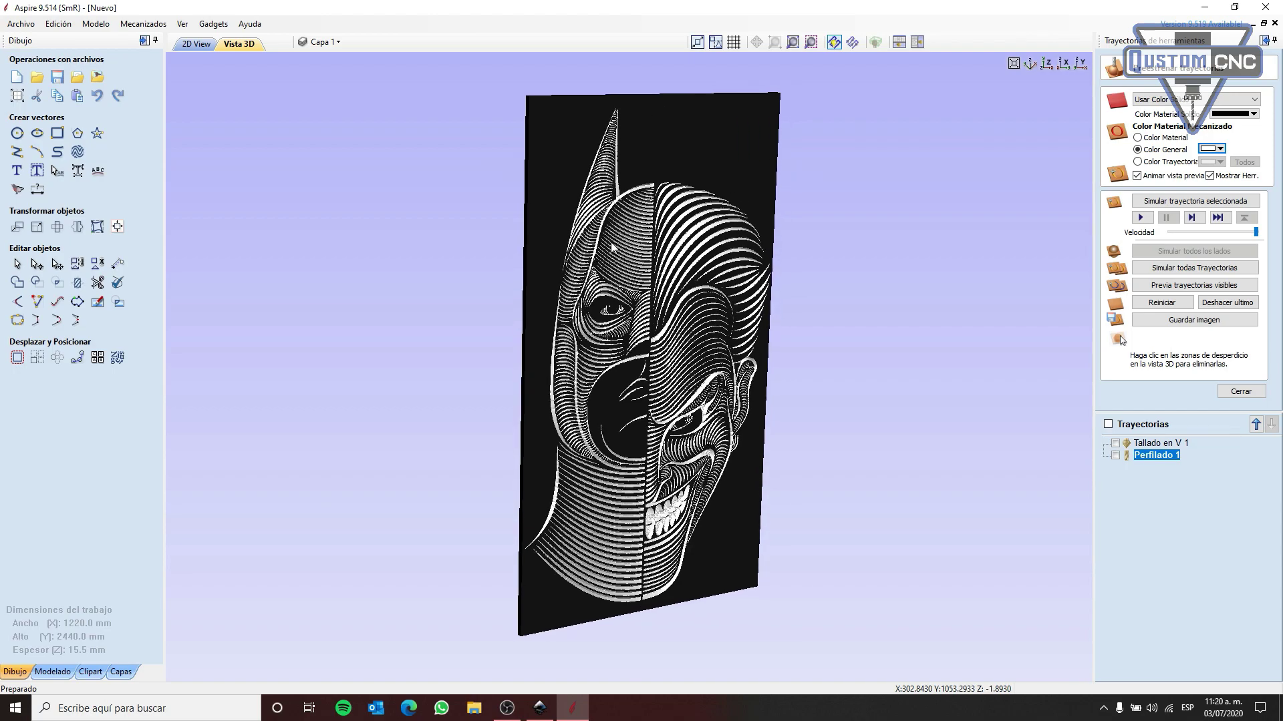
left_click_drag(615, 314, 643, 302)
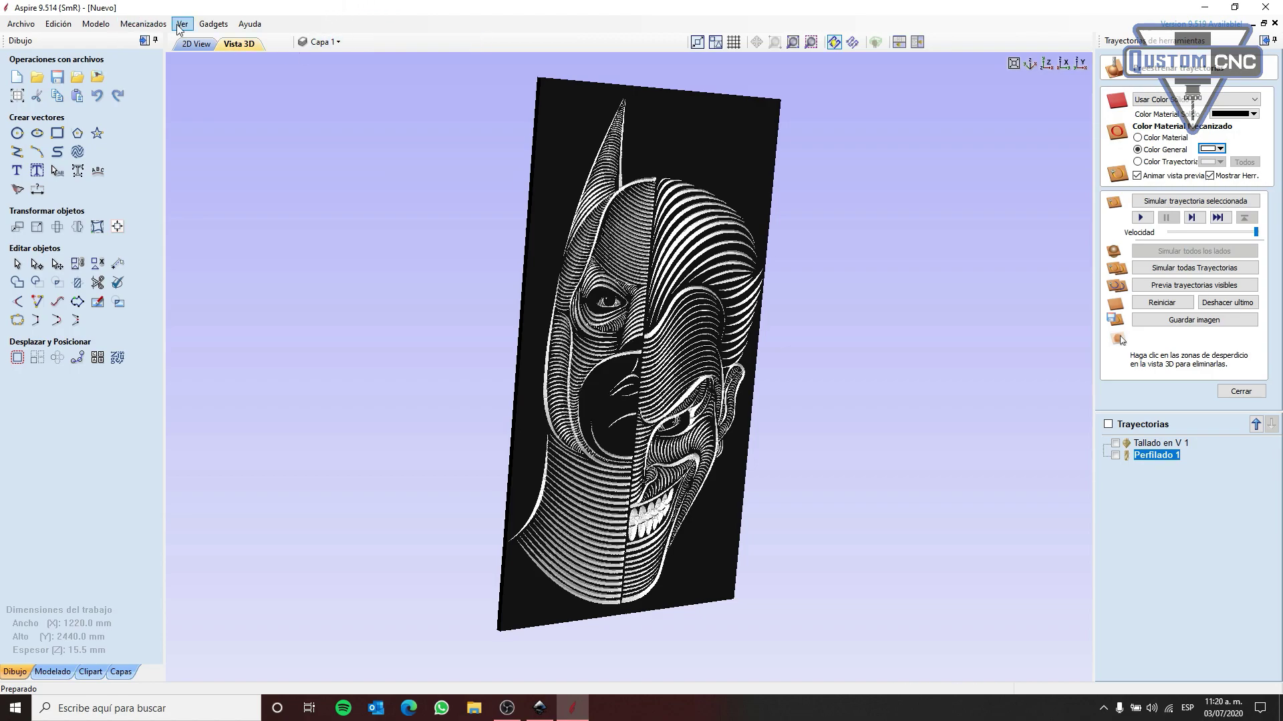
Return to the 2D view of the vectors and close the toolpath simulation
left_click(196, 43)
left_click(1240, 391)
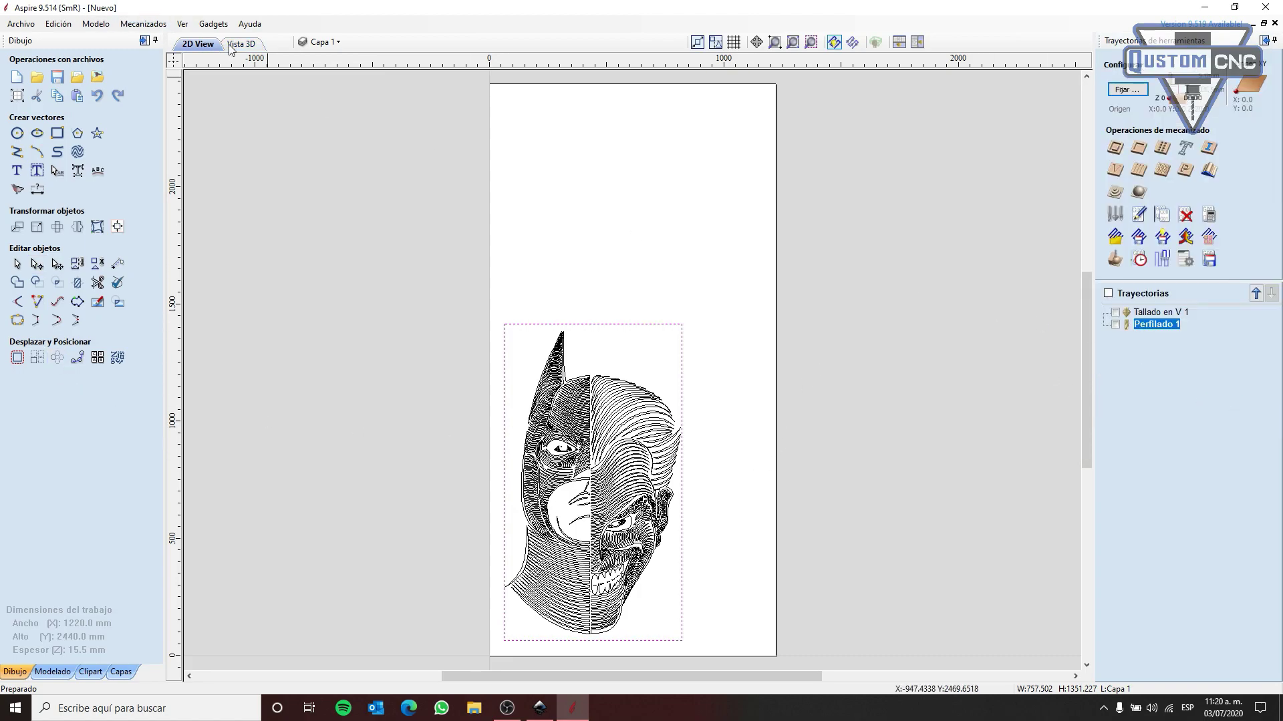